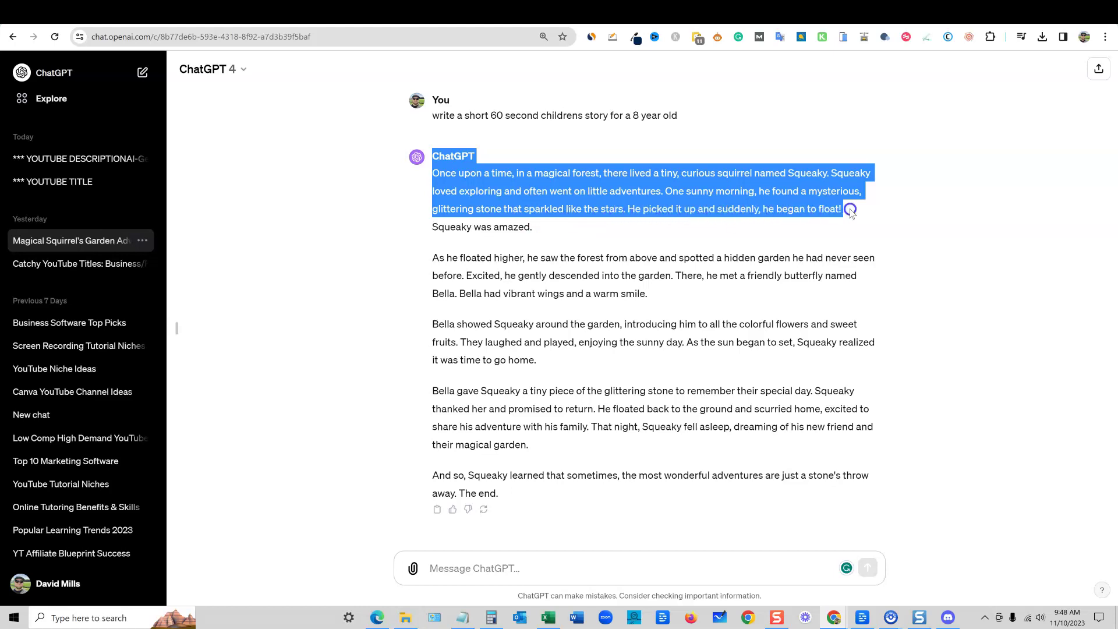
Highlight the story's opening paragraph in ChatGPT, from "Once upon a time" to "Squeaky was amazed."
drag(859, 213, 853, 231)
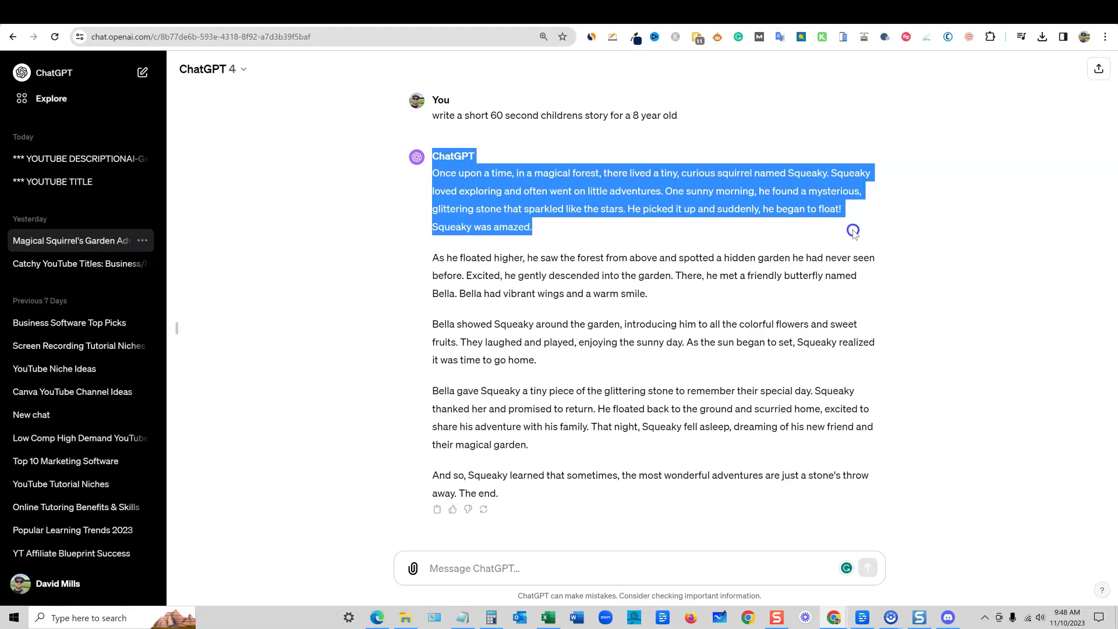
click(598, 245)
drag(435, 174, 827, 181)
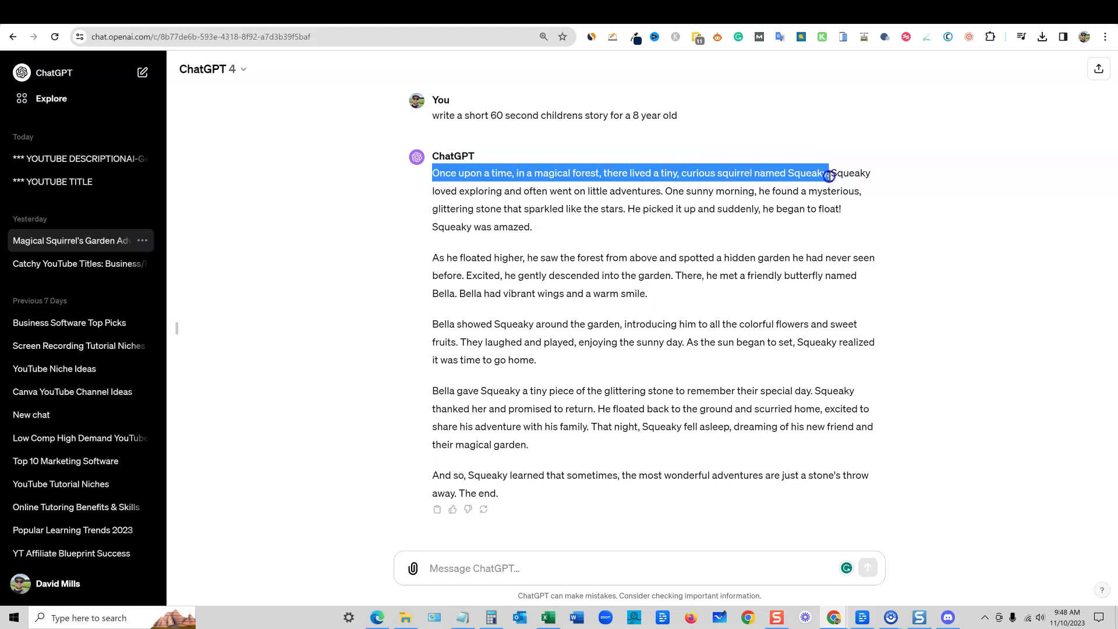
drag(832, 174, 735, 227)
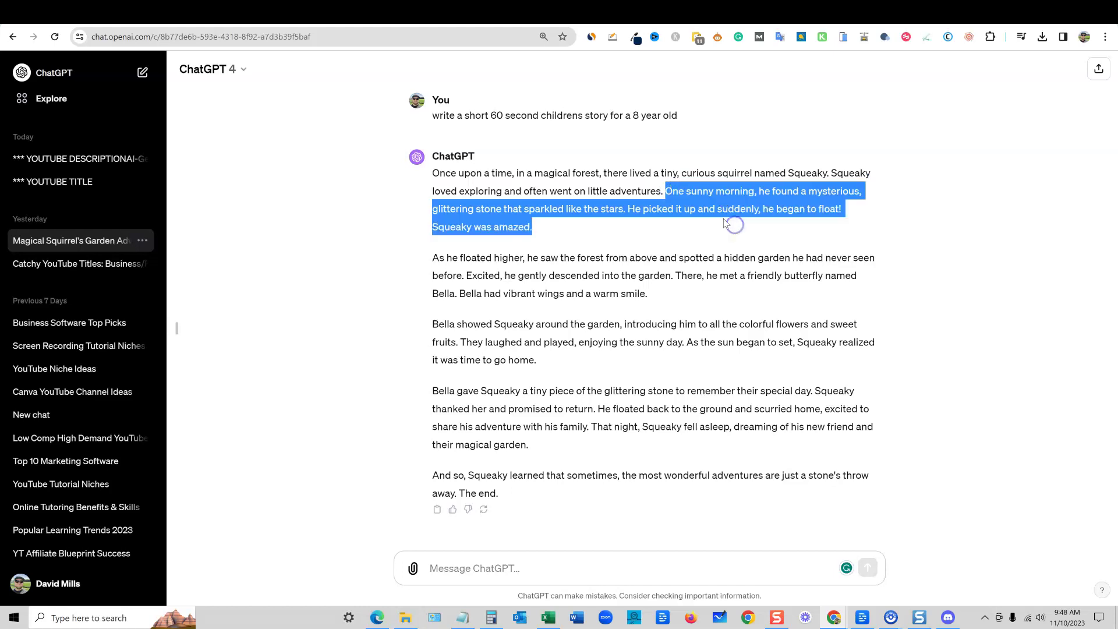
click(610, 184)
drag(432, 176, 581, 226)
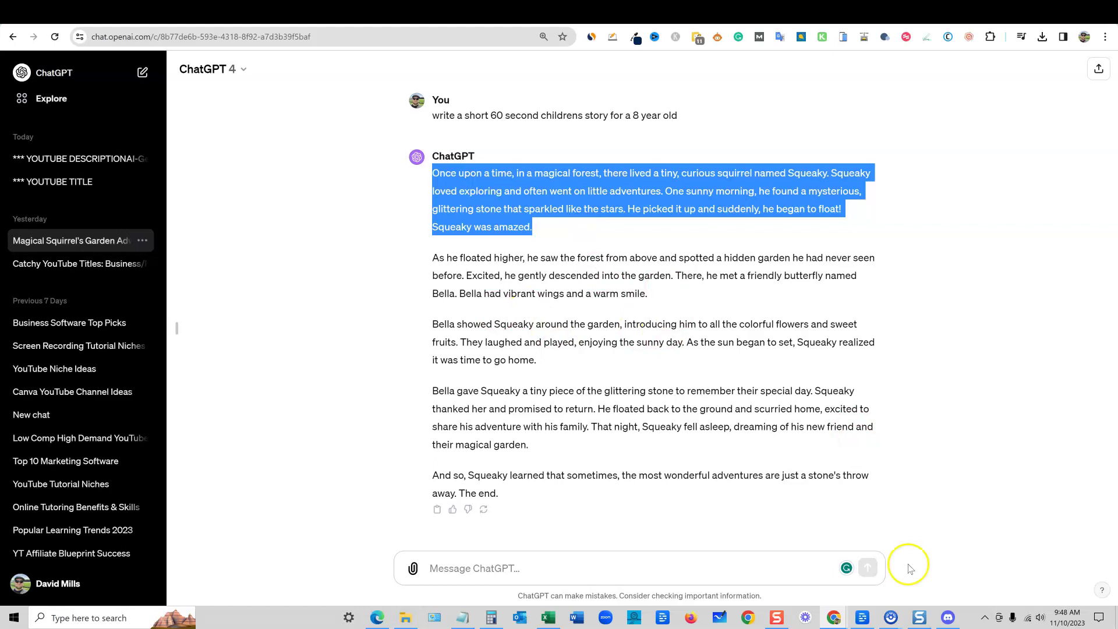
Switch to Discord and review the Midjourney image grids for the squirrel, glittering stone and full opening paragraph prompts
click(948, 617)
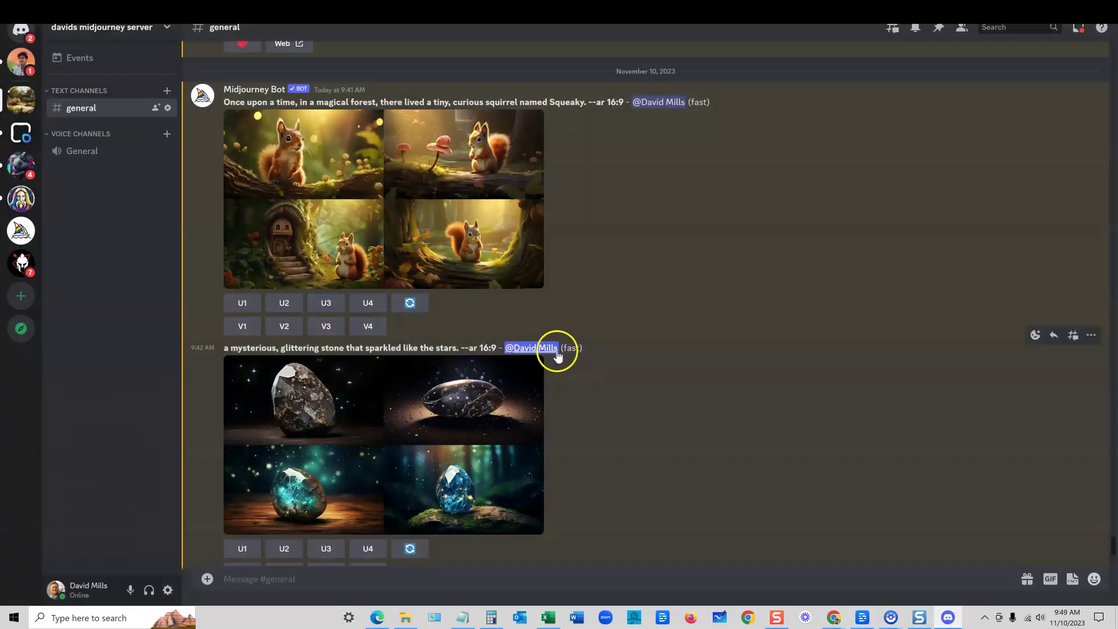
scroll(553, 349, up, 3)
scroll(553, 349, down, 3)
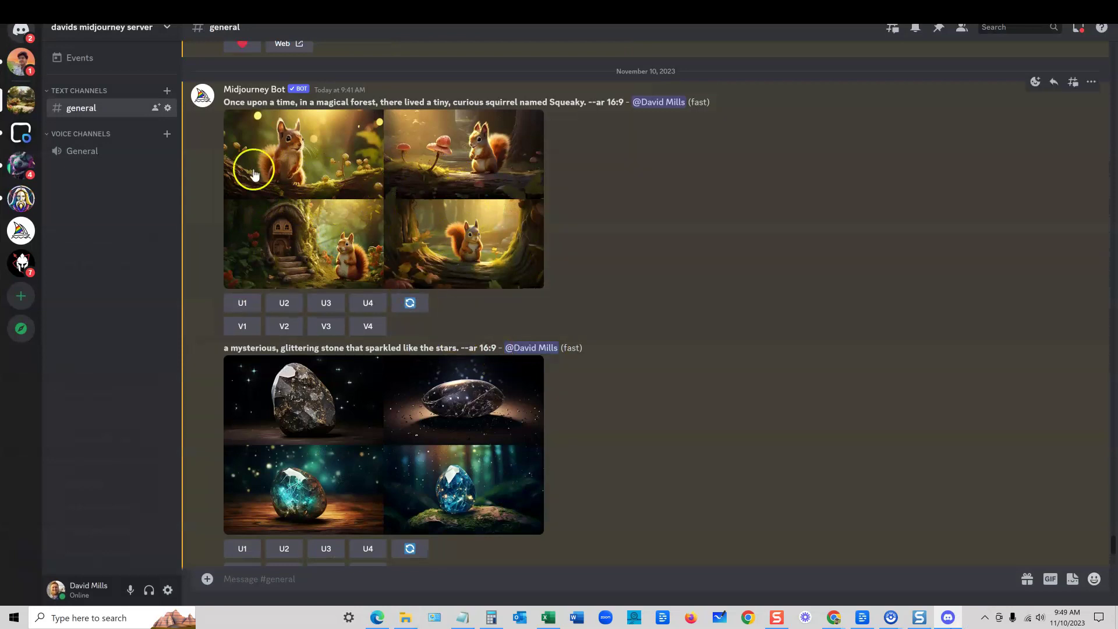
scroll(347, 316, down, 5)
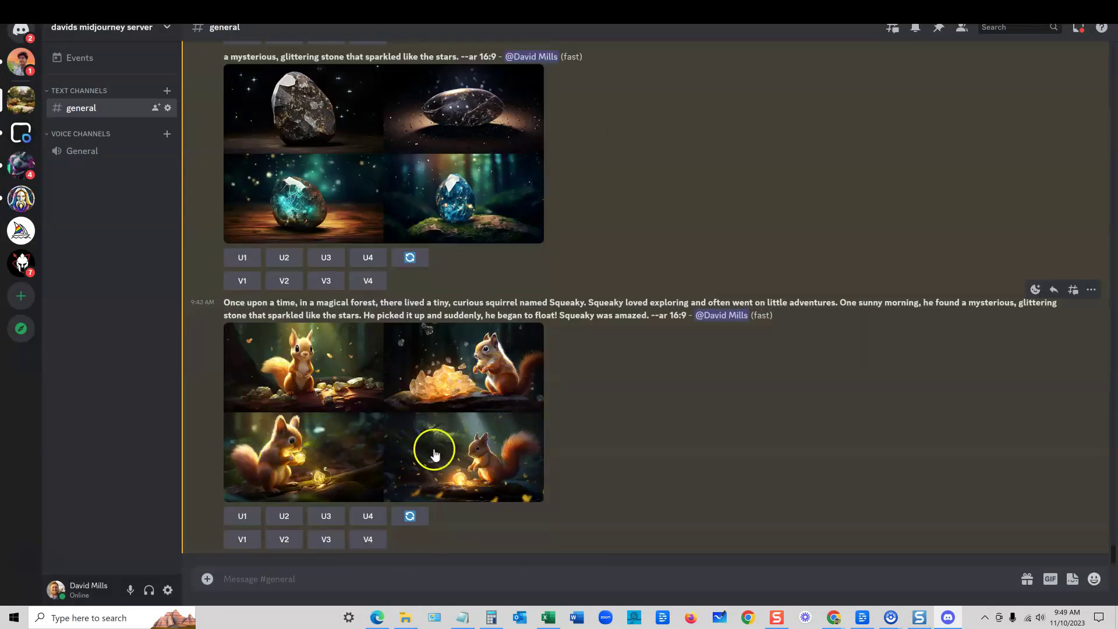
scroll(482, 430, up, 6)
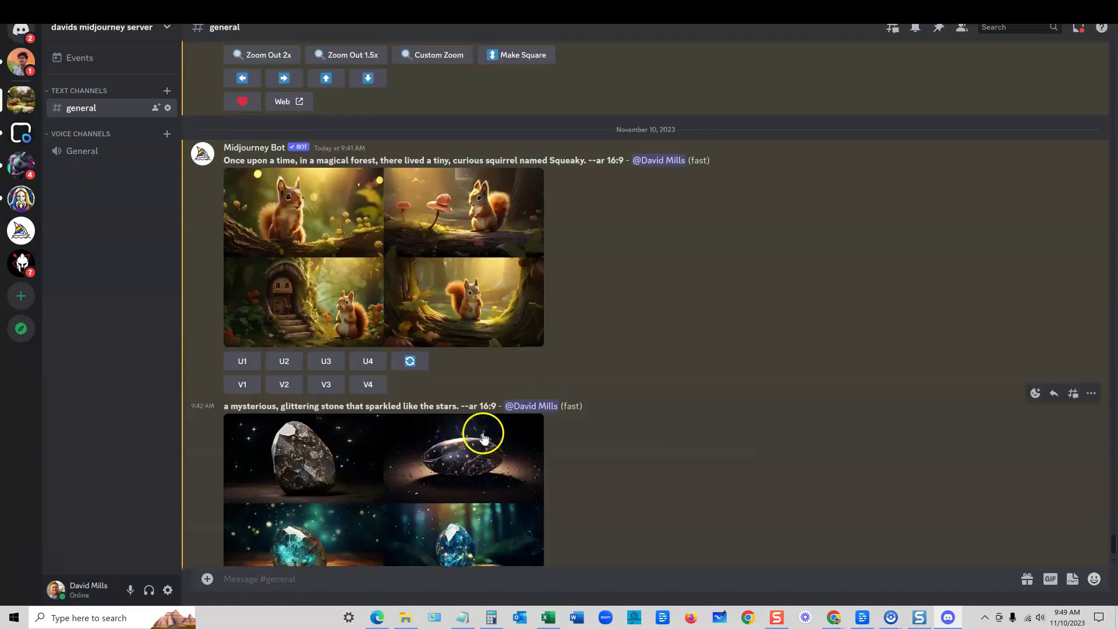
scroll(483, 434, down, 5)
drag(242, 362, 671, 375)
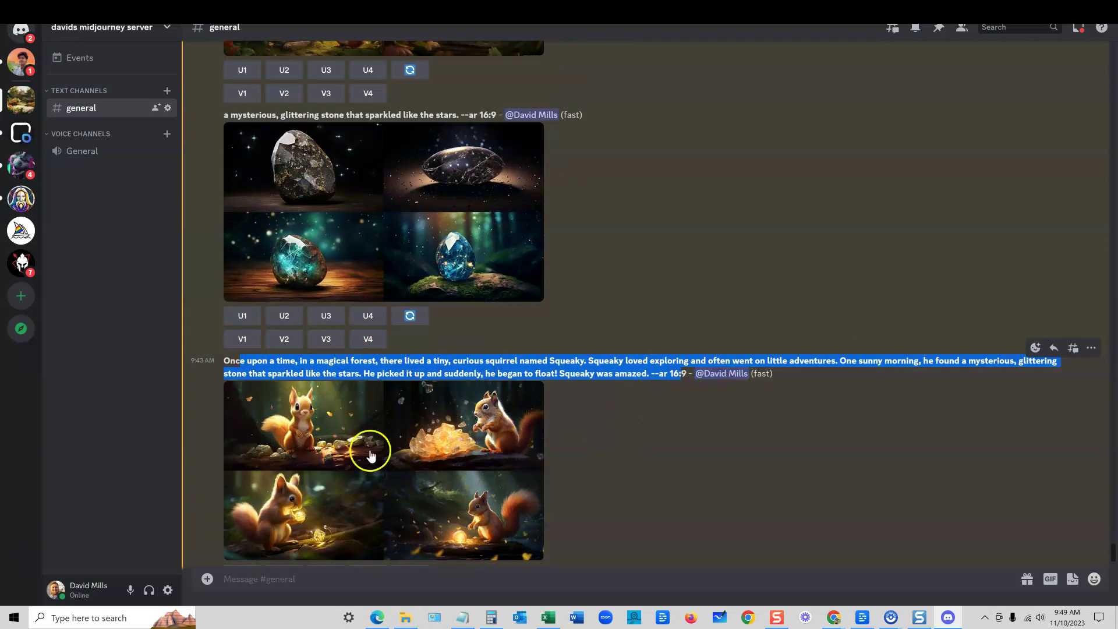
scroll(392, 462, up, 5)
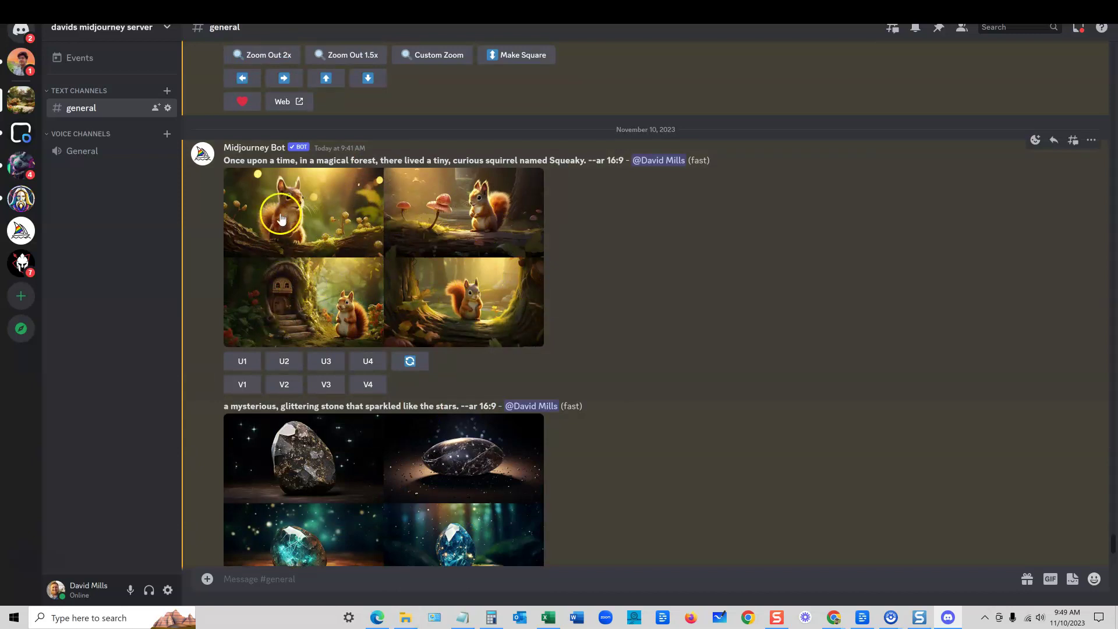
Upscale image 3 of the first magical forest squirrel grid and image 4 of the glittering stone grid
click(241, 360)
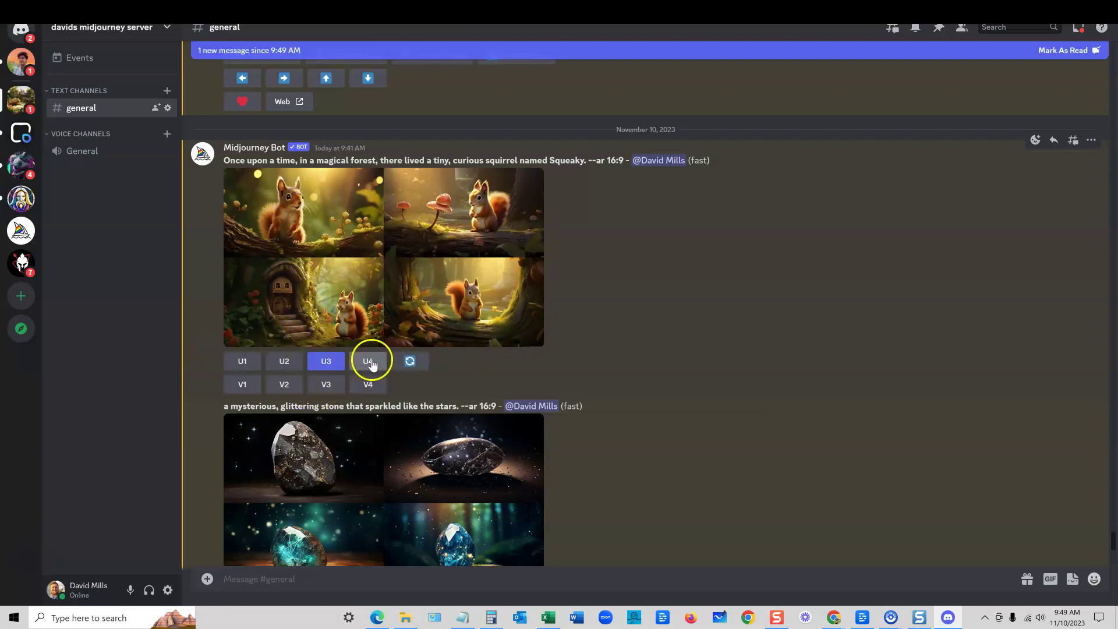
scroll(594, 359, down, 2)
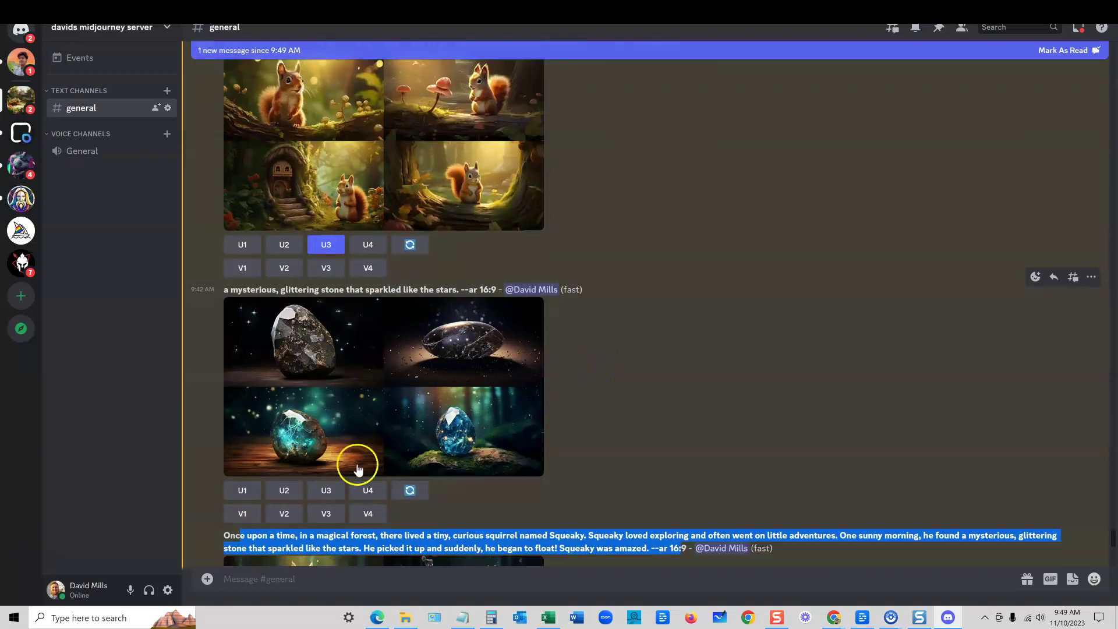
scroll(498, 431, down, 2)
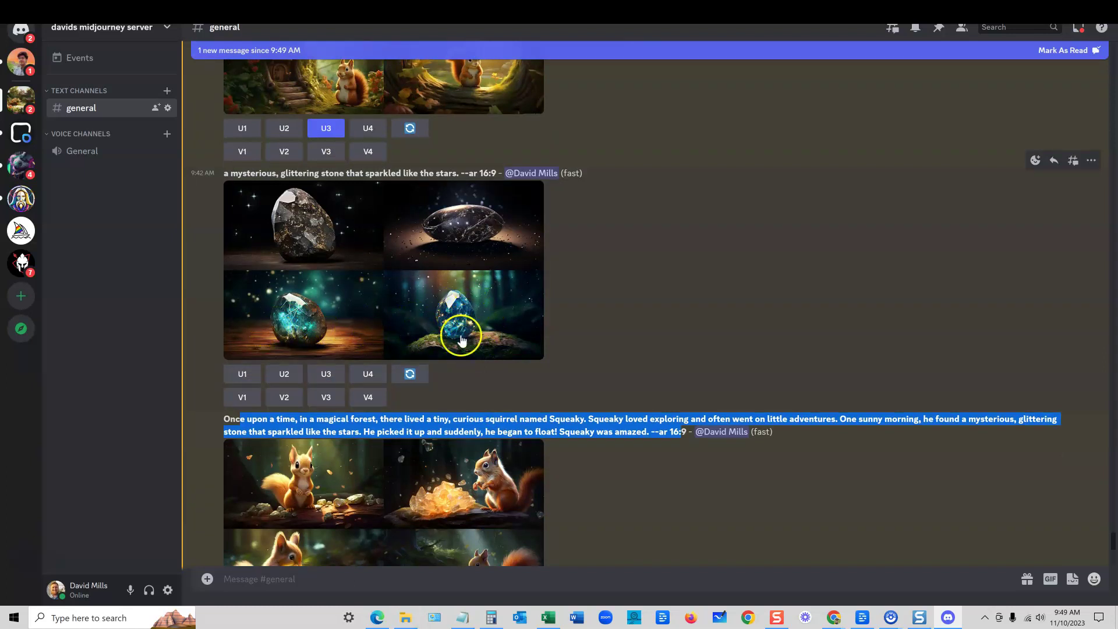
click(368, 374)
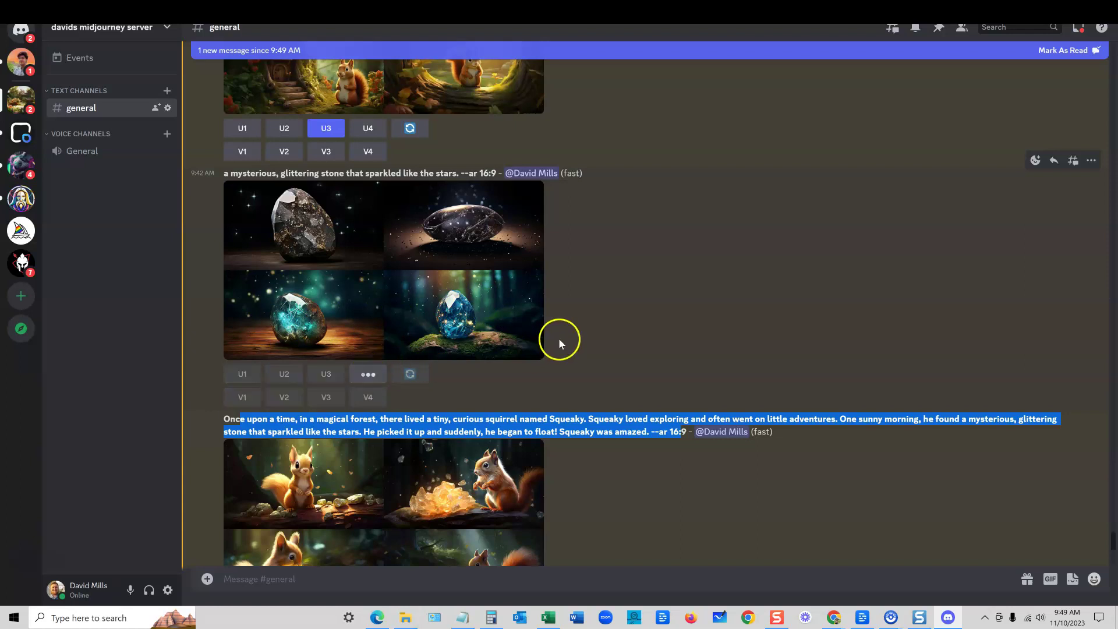
Upscale all four images of the grid generated from the full opening paragraph
scroll(560, 337, down, 3)
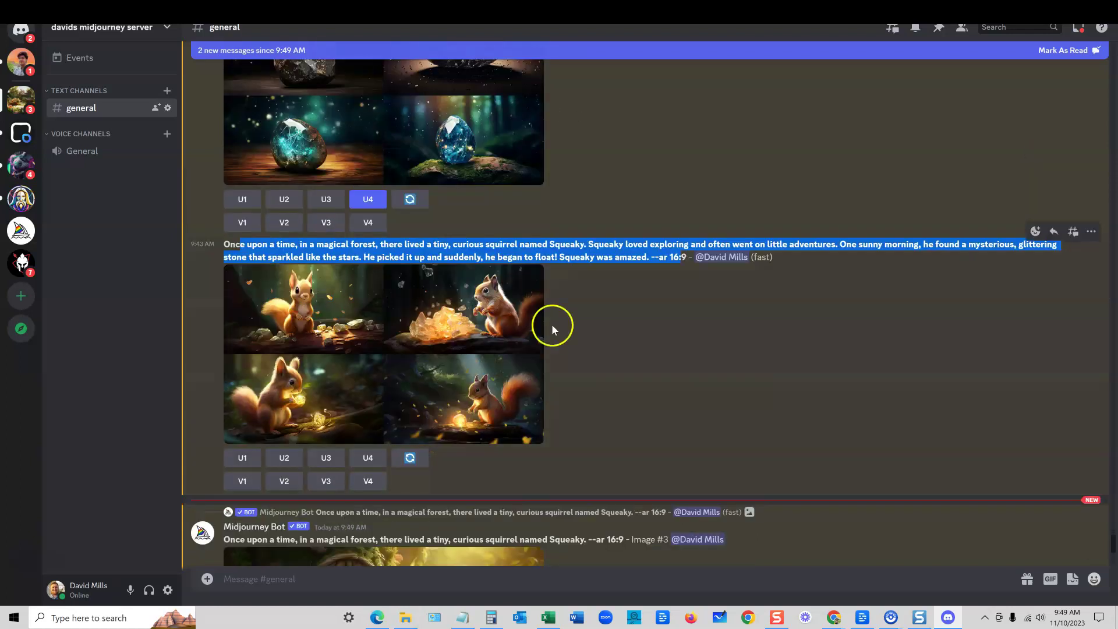
click(248, 458)
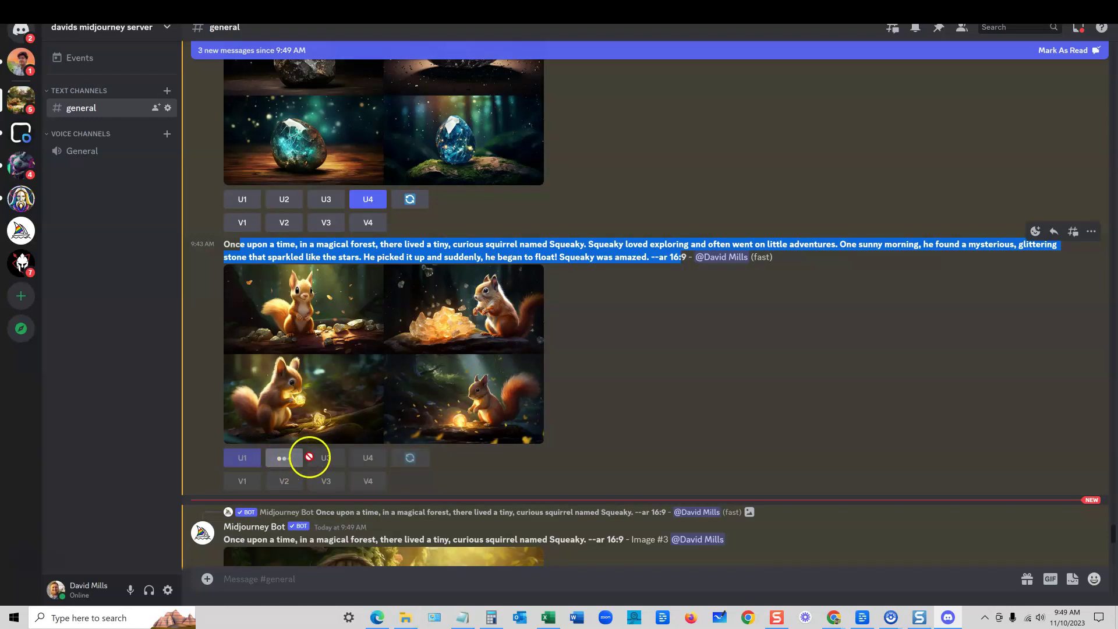
click(367, 458)
Save the upscaled image of the squirrel beside the tree house door, then close its preview
scroll(658, 361, down, 5)
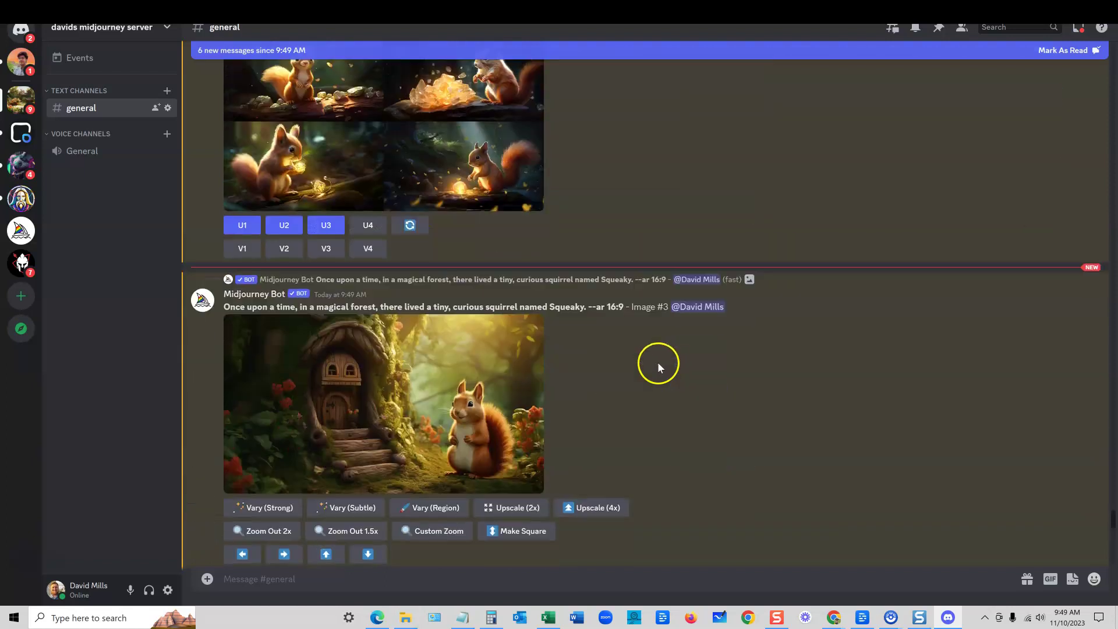
click(382, 344)
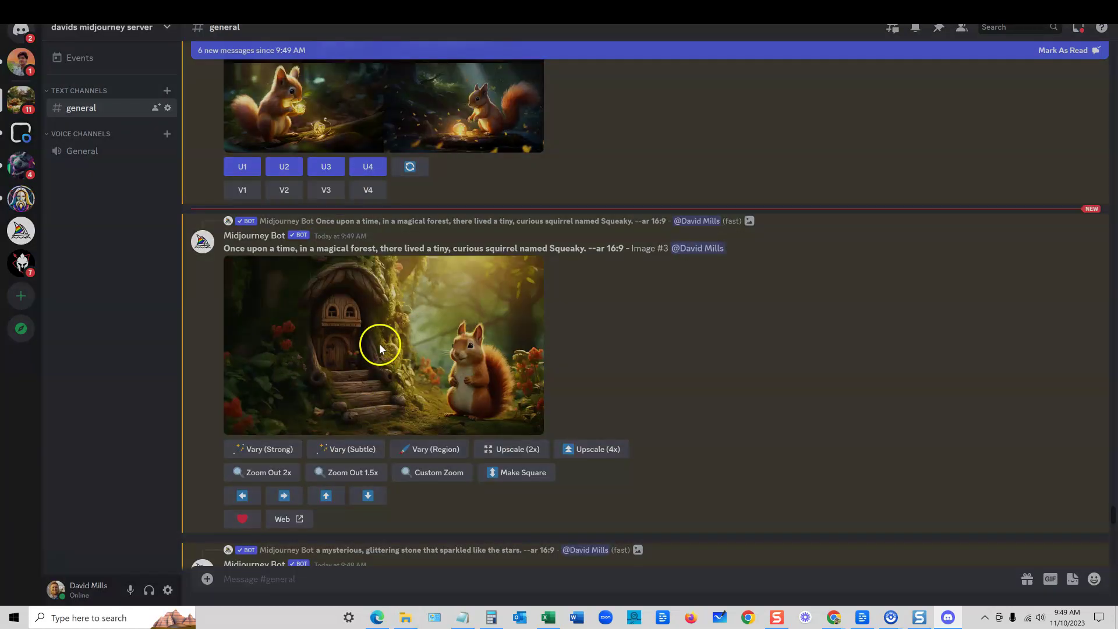
right_click(462, 334)
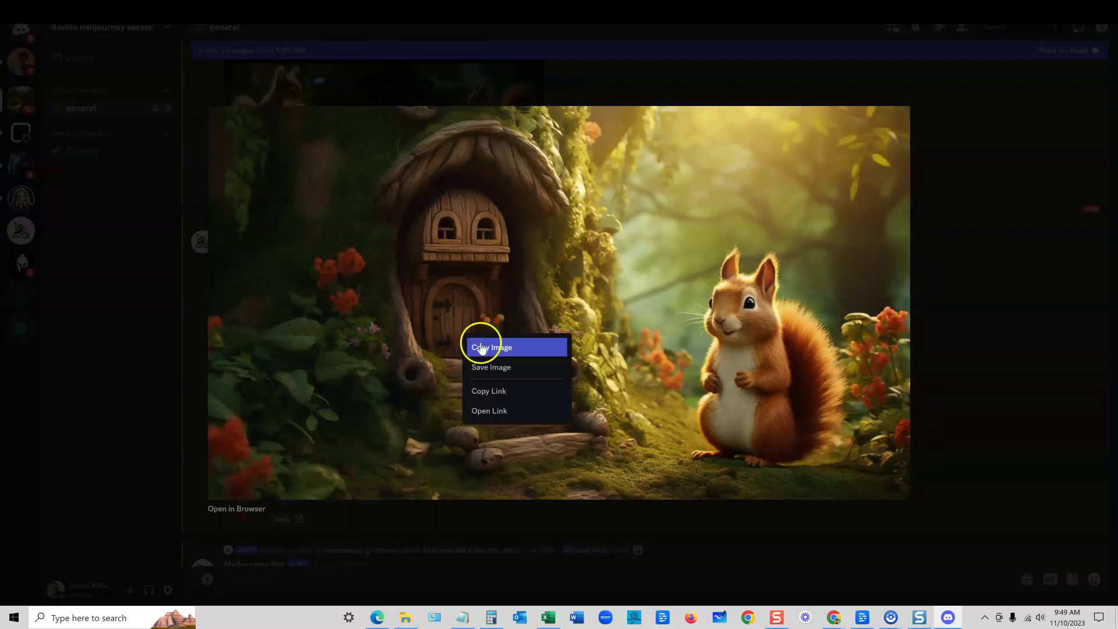
click(499, 370)
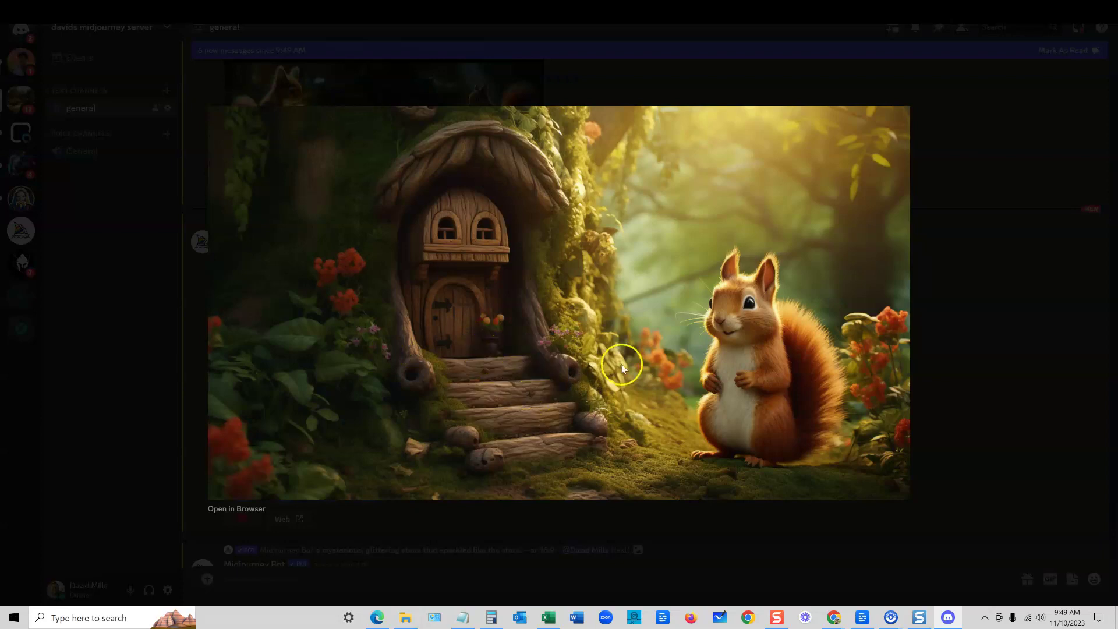
click(965, 233)
Save the upscaled blue glittering stone image as a PNG in Downloads and close its preview
scroll(442, 395, down, 5)
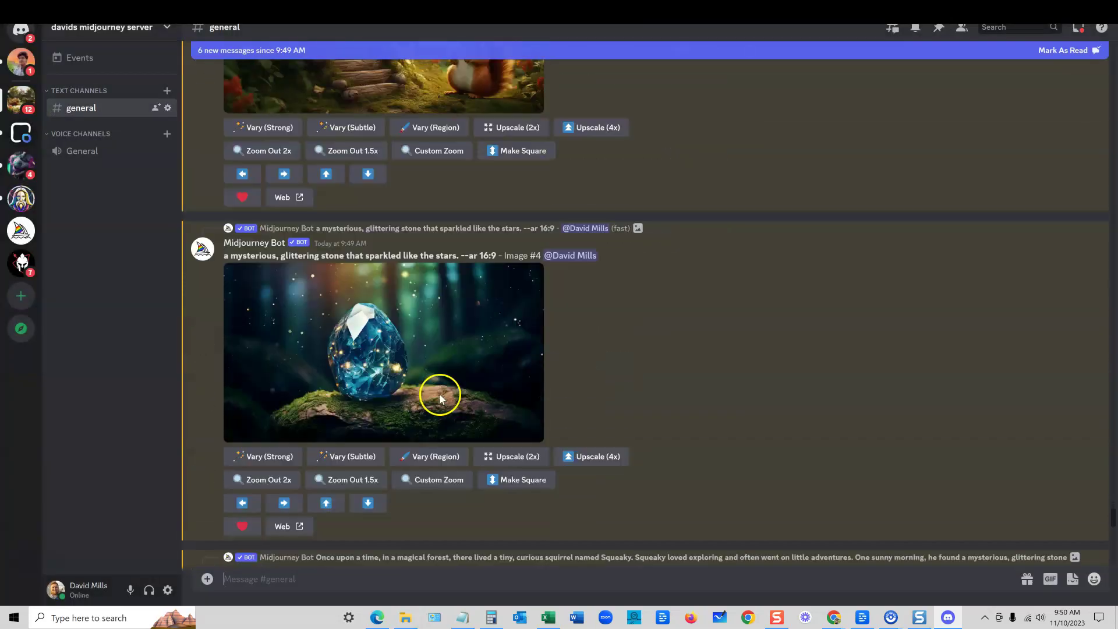
right_click(419, 357)
click(456, 338)
click(456, 337)
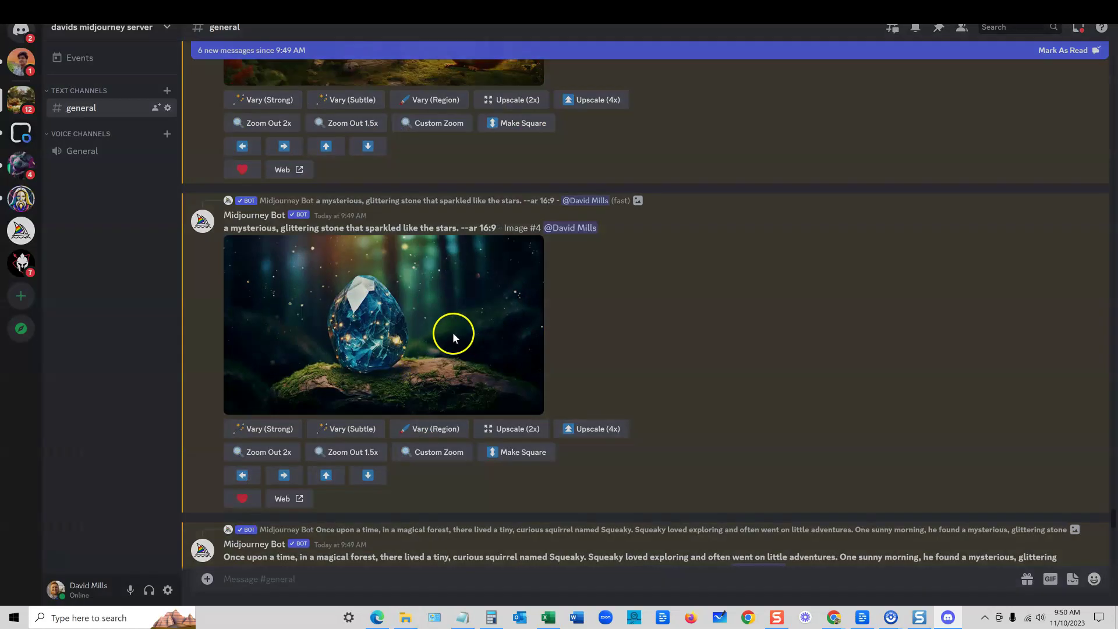
right_click(547, 314)
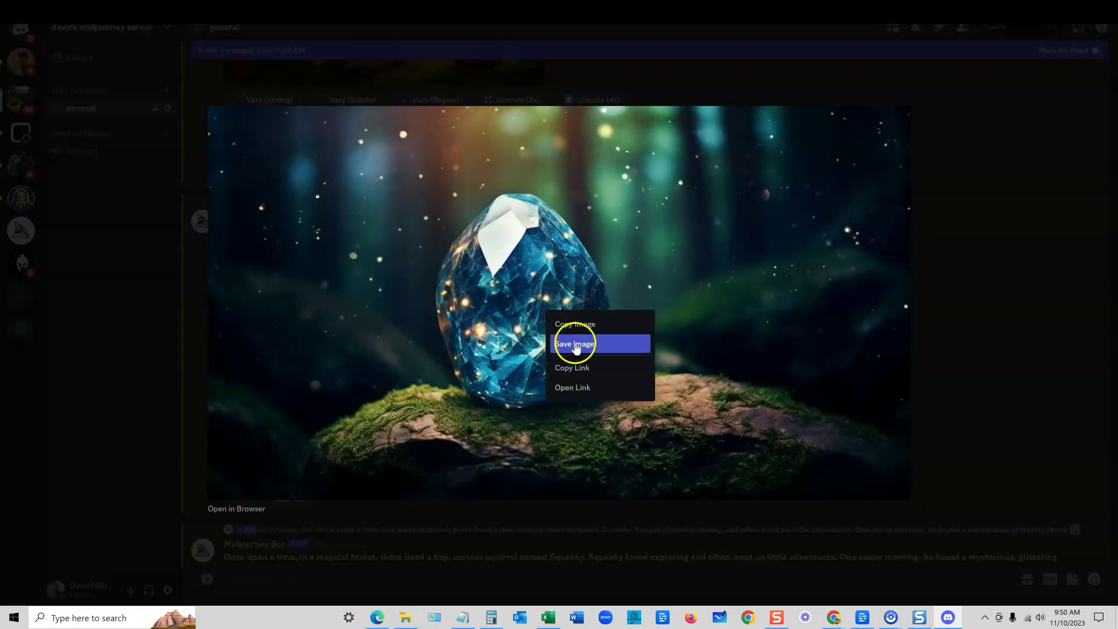
click(584, 342)
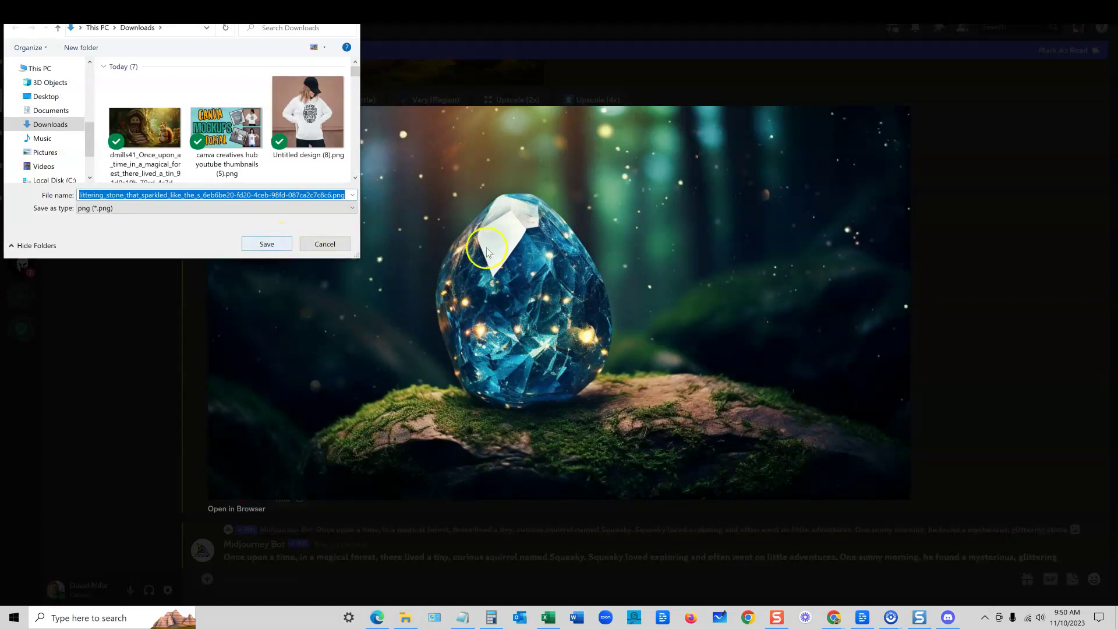
key(Return)
click(956, 331)
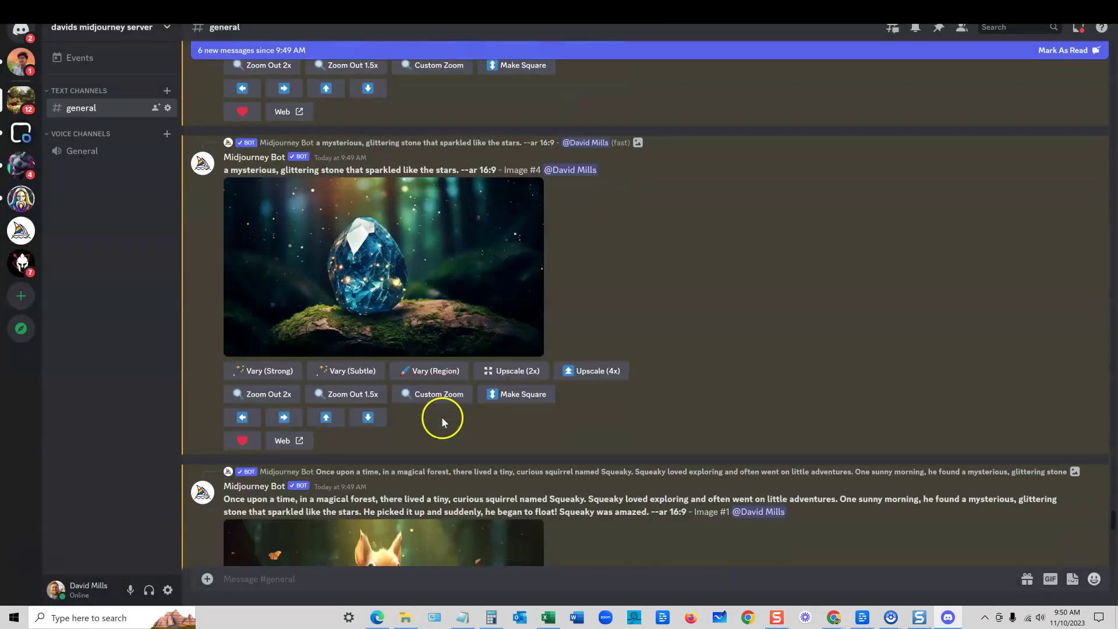
Save upscaled image #1 of the full paragraph prompt, the squirrel among golden stones, and close its preview
scroll(431, 412, down, 5)
right_click(422, 337)
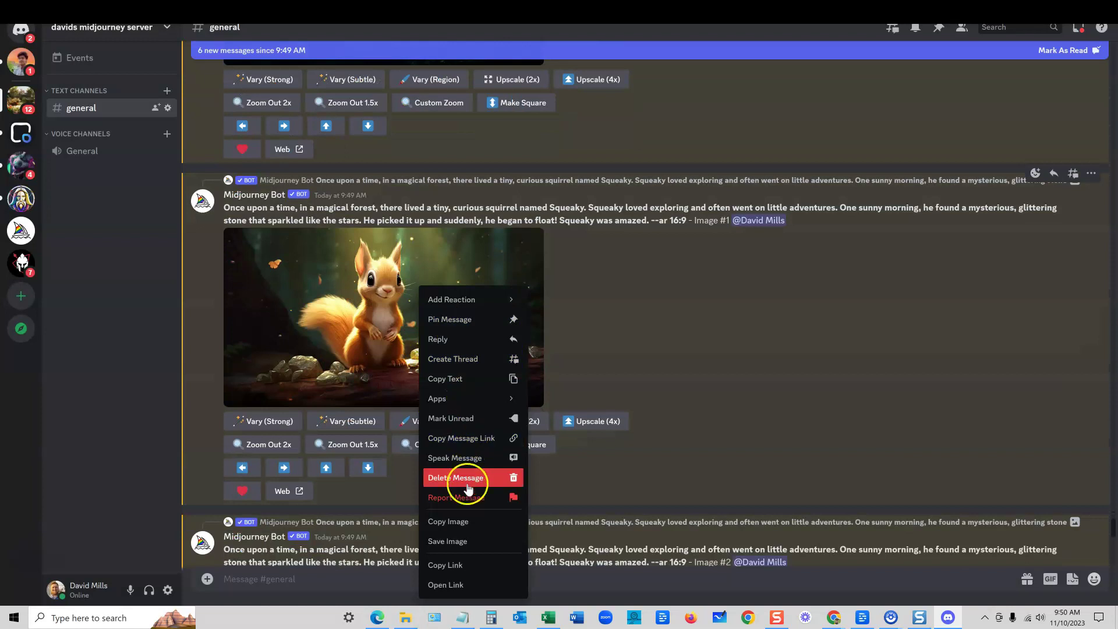
click(673, 325)
click(487, 305)
right_click(491, 303)
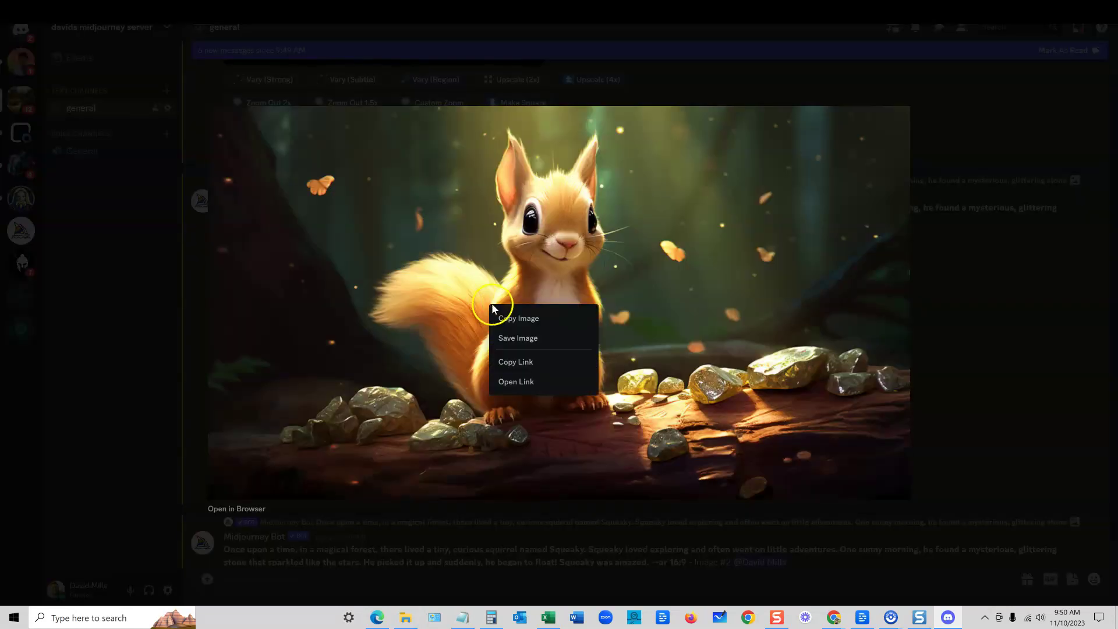
click(511, 319)
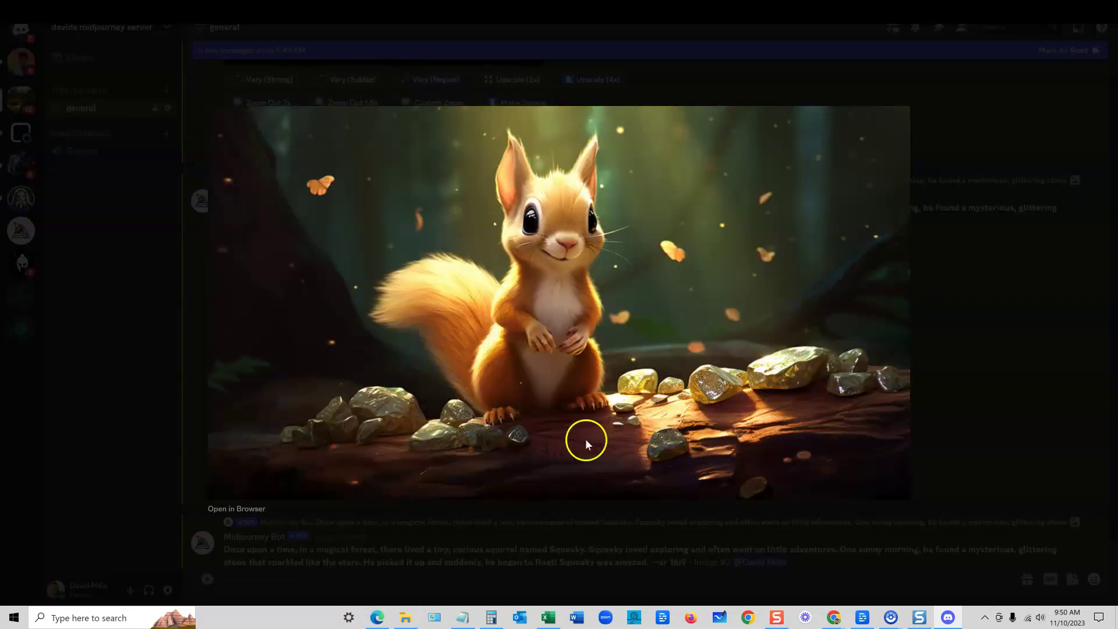
key(Return)
click(976, 380)
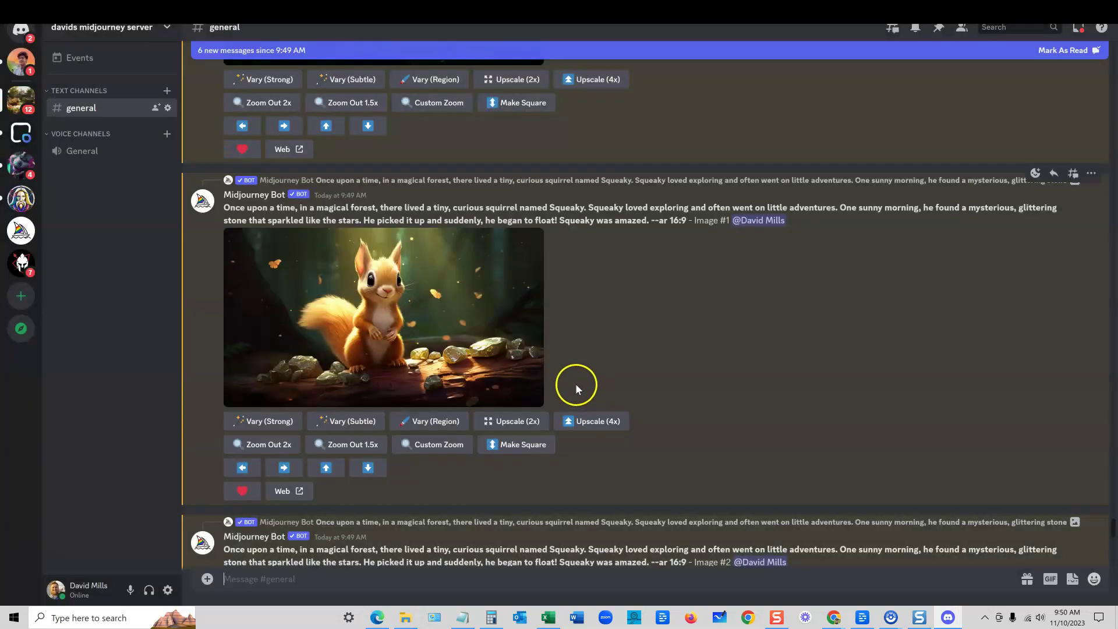
Save upscaled images #2 and #3 of the full paragraph prompt as PNG files in Downloads
scroll(525, 358, down, 3)
click(378, 513)
right_click(496, 340)
click(534, 374)
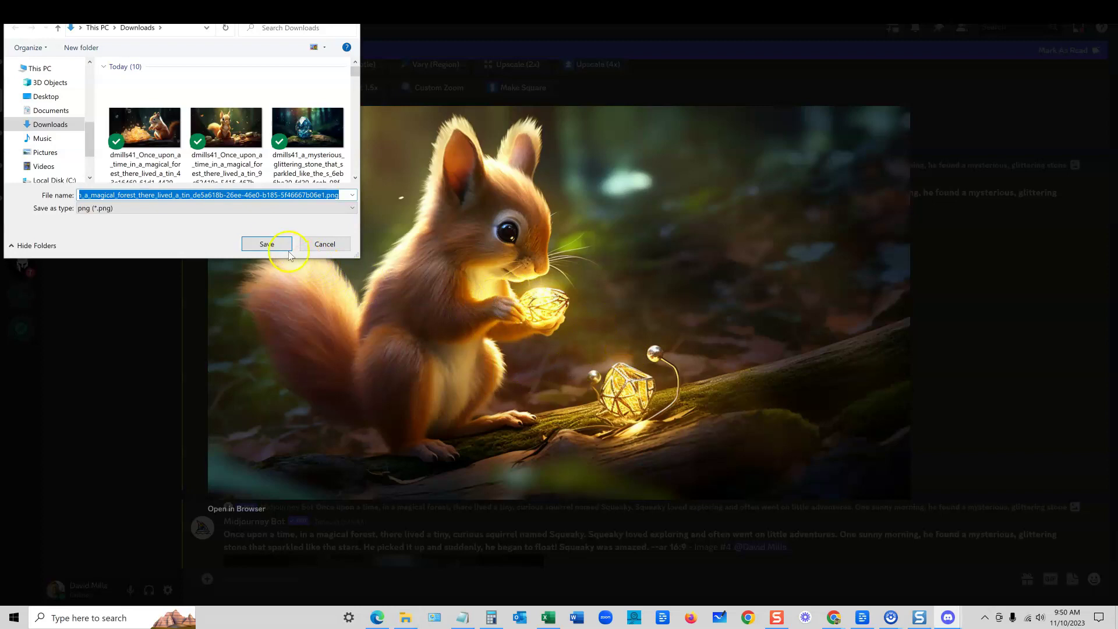
click(266, 243)
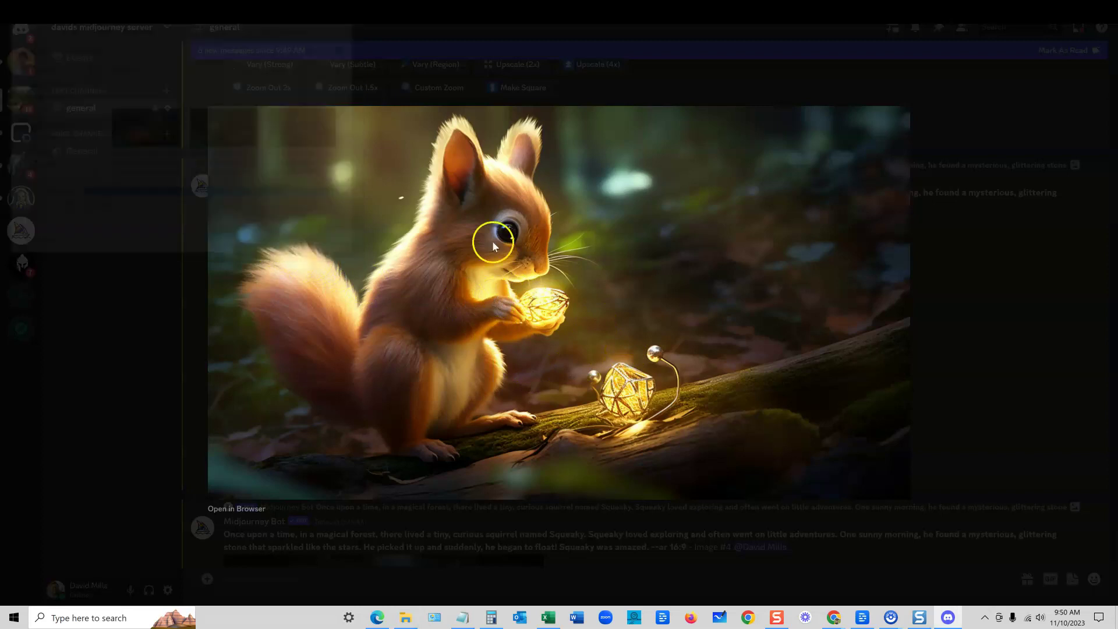
click(976, 338)
Save upscaled image #4 of the full paragraph prompt, the squirrel facing a glowing orb, as a PNG in Downloads
scroll(590, 350, down, 5)
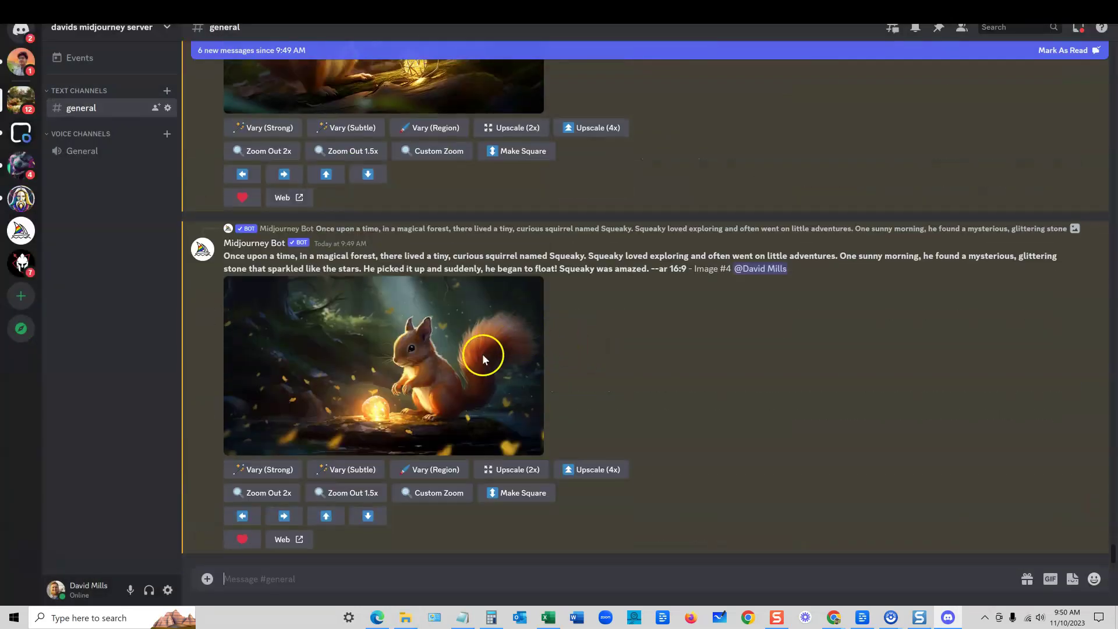
click(454, 370)
right_click(532, 315)
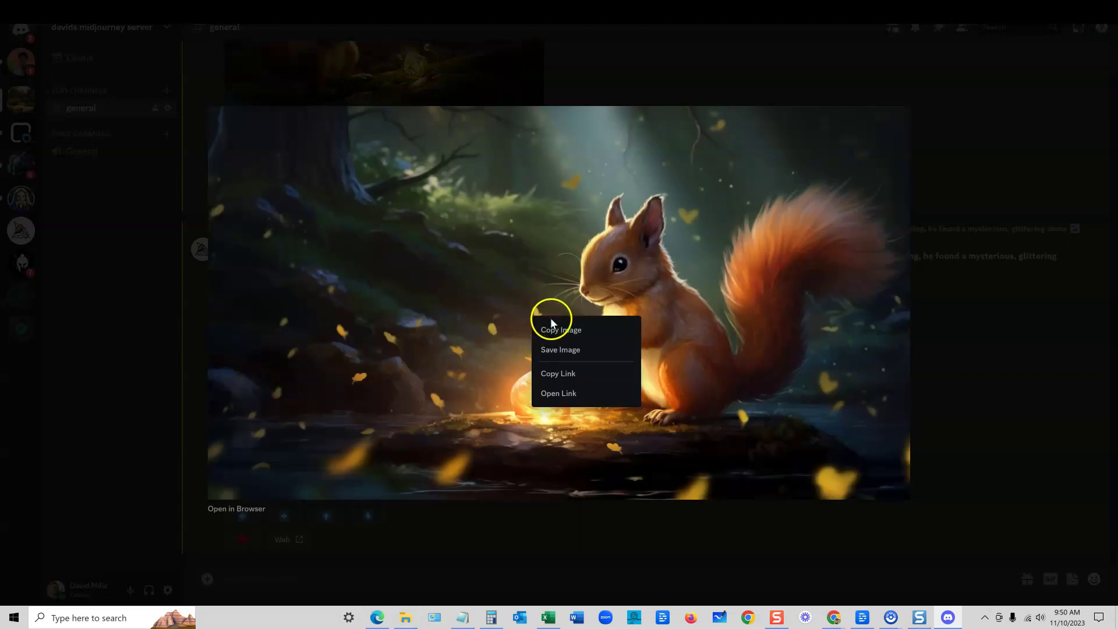
click(570, 351)
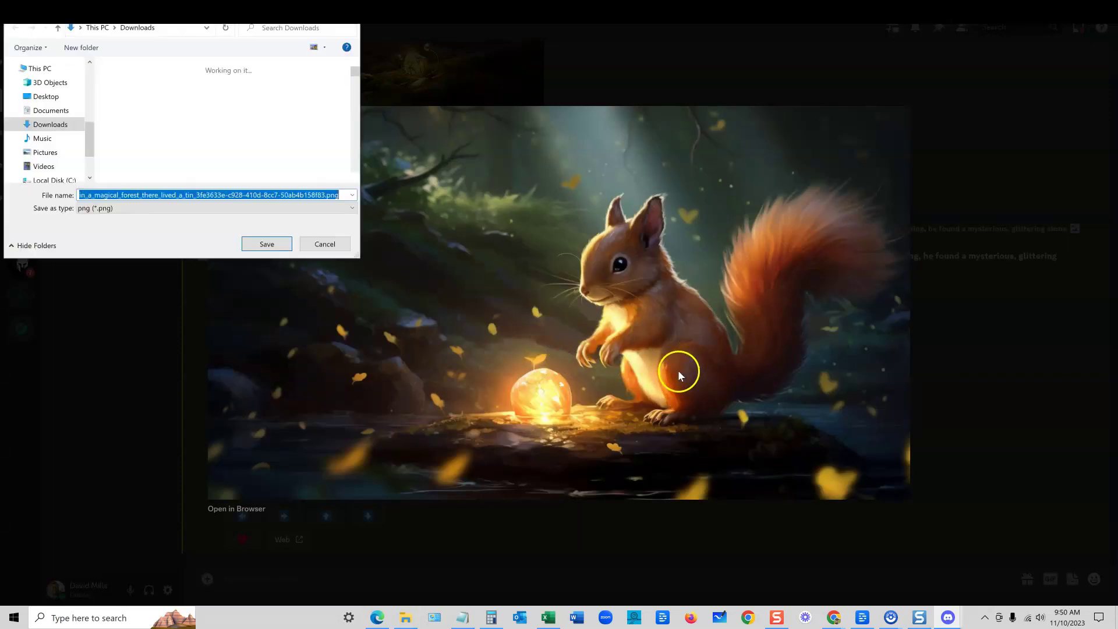
click(264, 242)
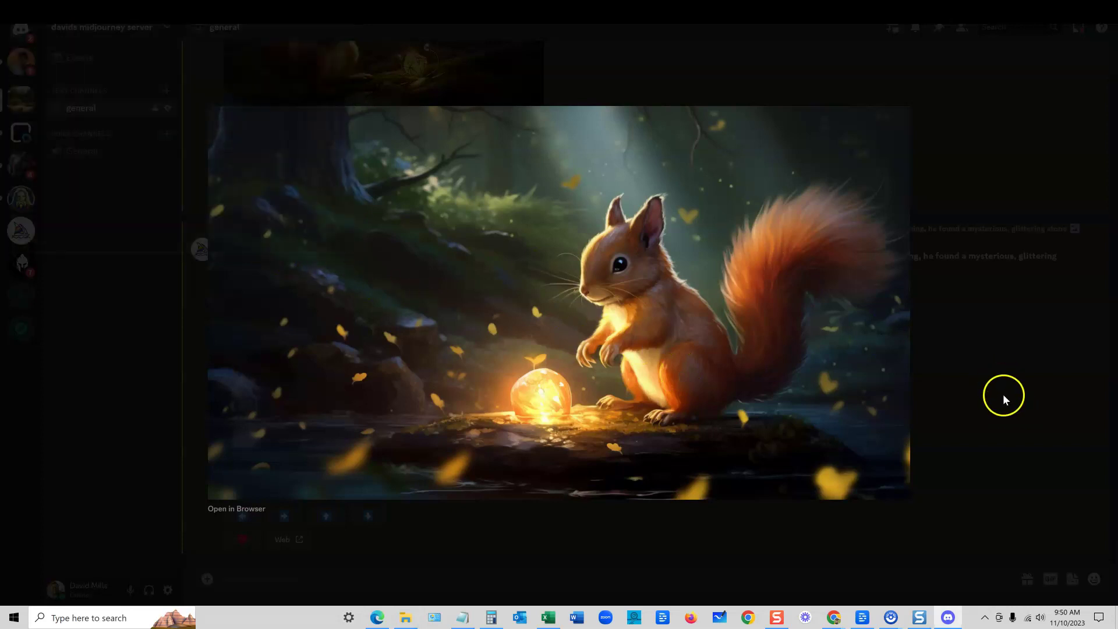
Close the image #4 preview and look back over the upscaled squirrel images in the general channel
click(965, 338)
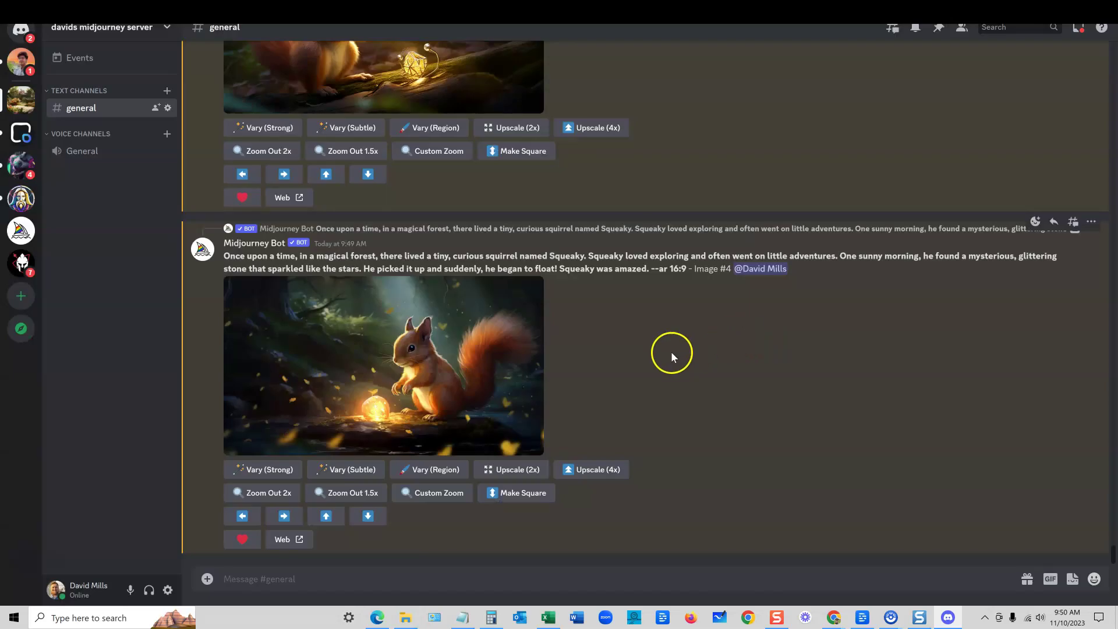
scroll(585, 375, up, 5)
scroll(585, 375, down, 3)
scroll(585, 377, down, 2)
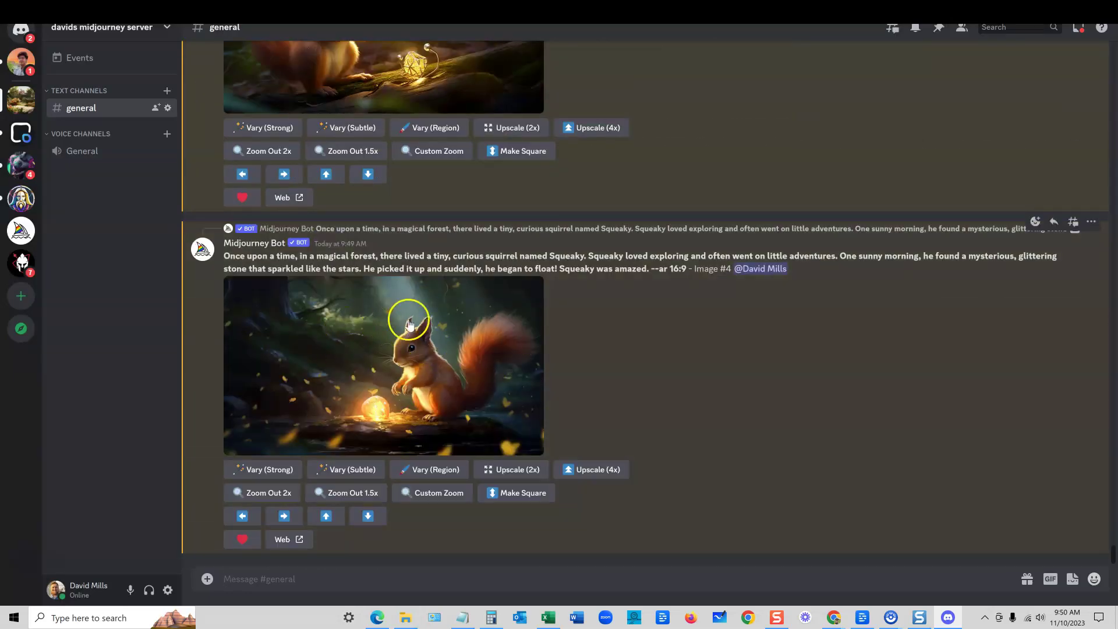
scroll(493, 376, down, 4)
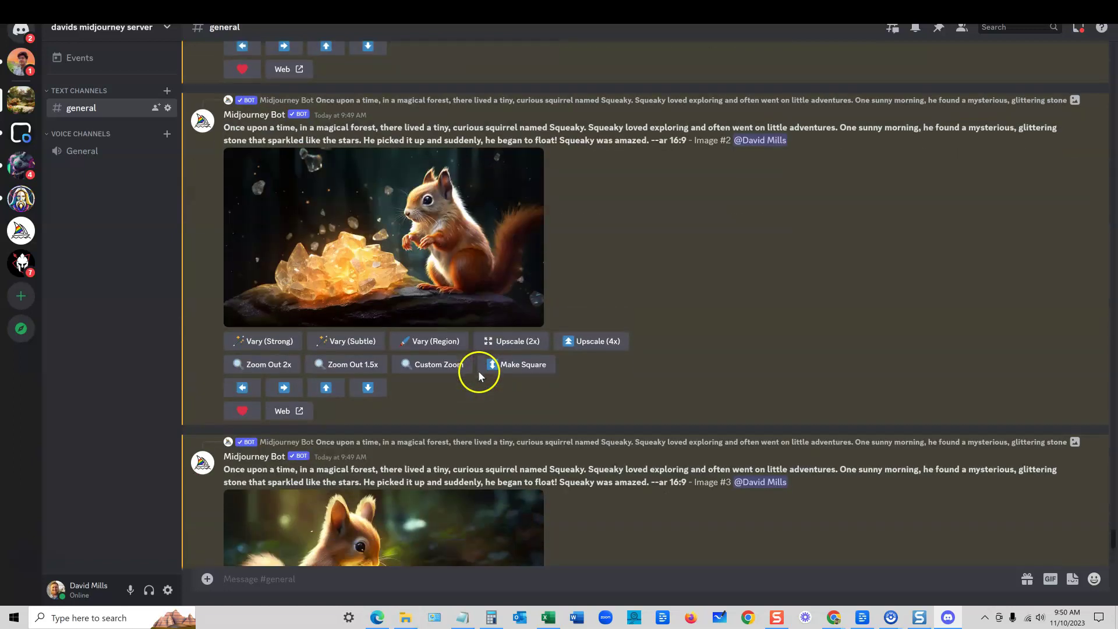
scroll(477, 370, up, 4)
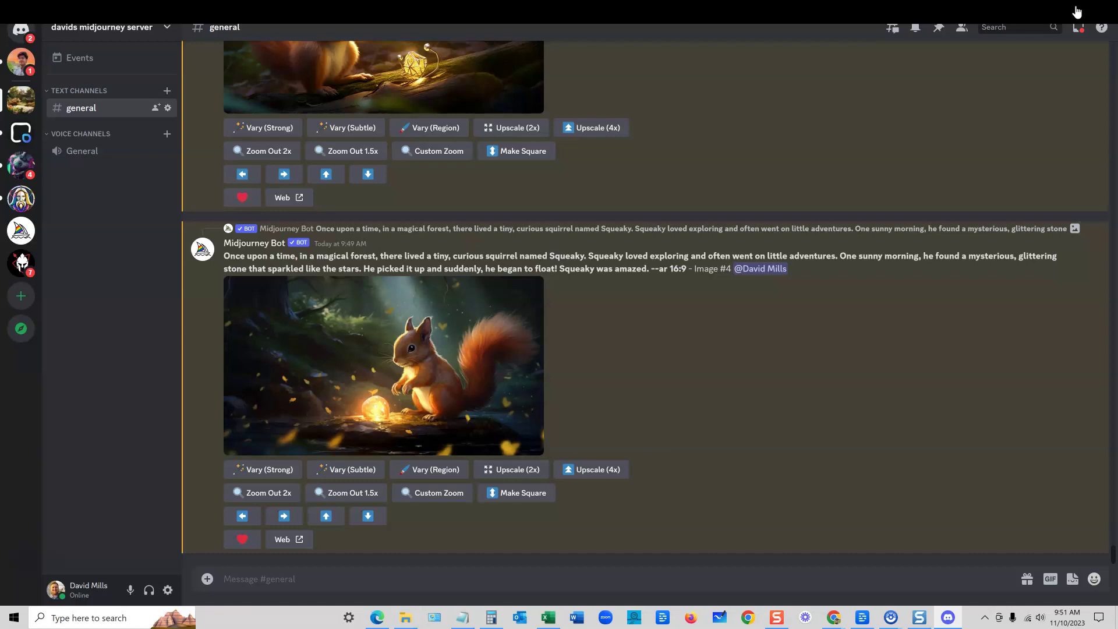
Switch to the ChatGPT story and highlight the text from the second paragraph onward, then clear the selection
click(1076, 12)
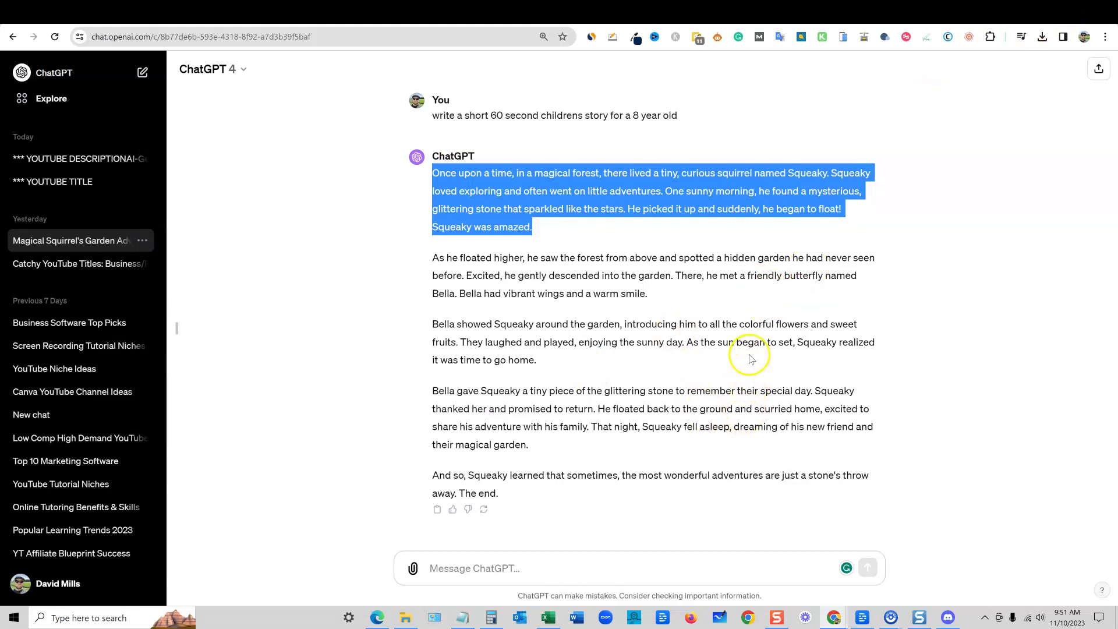
drag(508, 271, 689, 469)
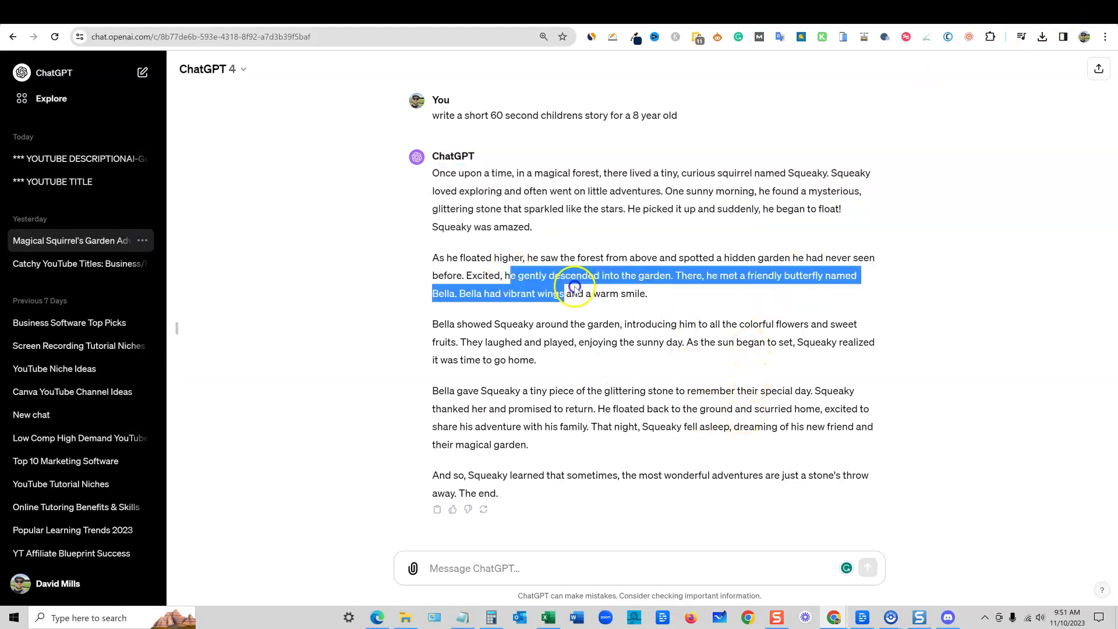
click(706, 348)
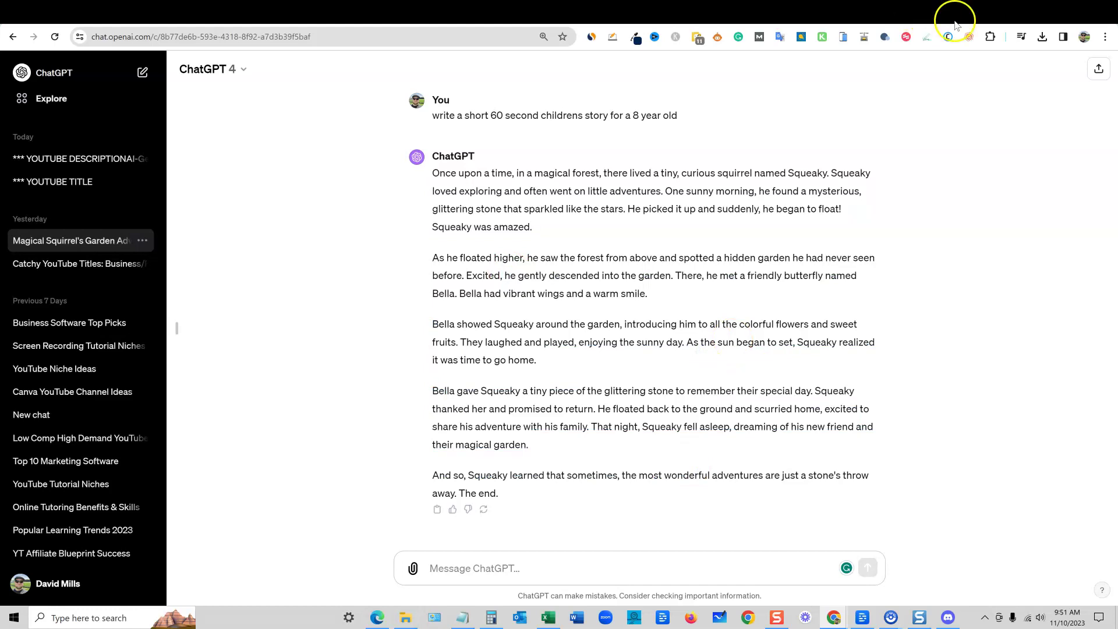
Switch to the Runway dashboard and start a Gen-2 video from an image
click(917, 8)
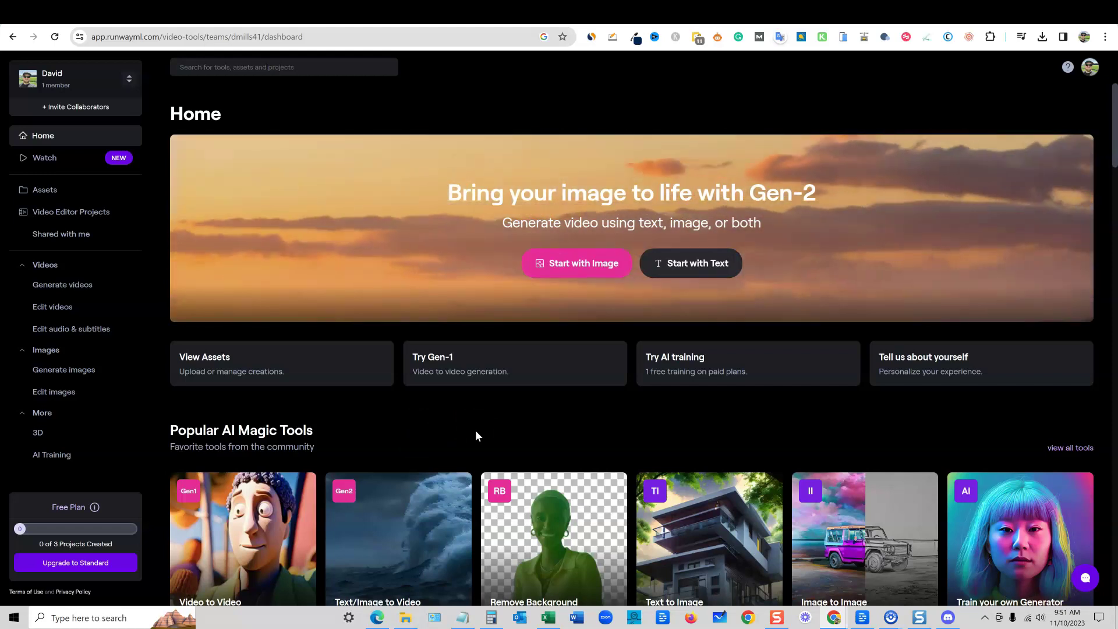
click(560, 369)
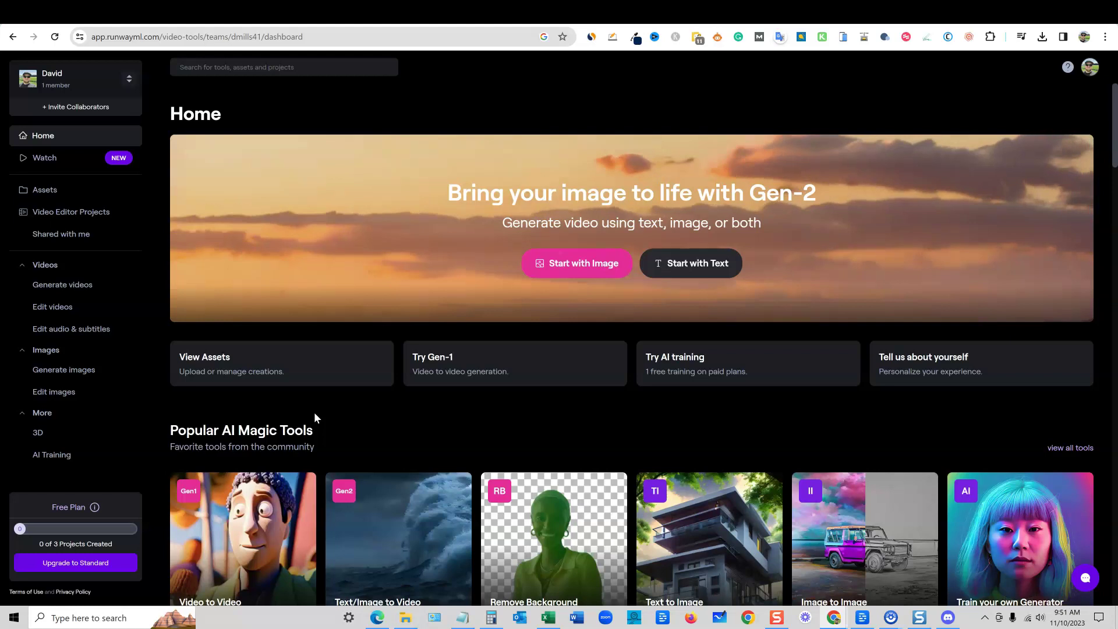
click(420, 449)
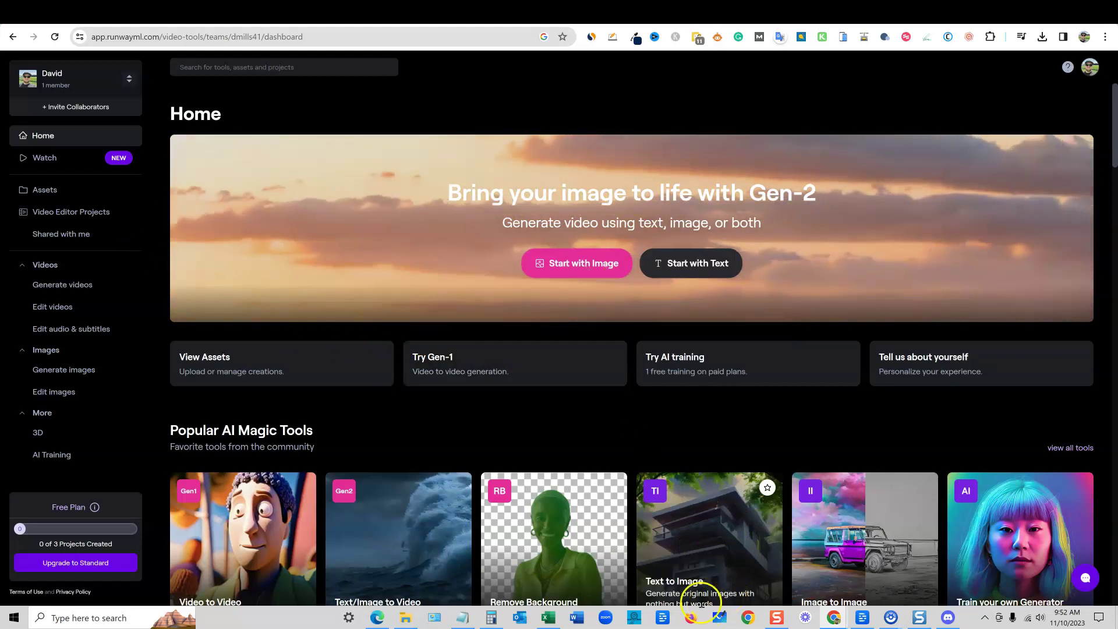
click(60, 16)
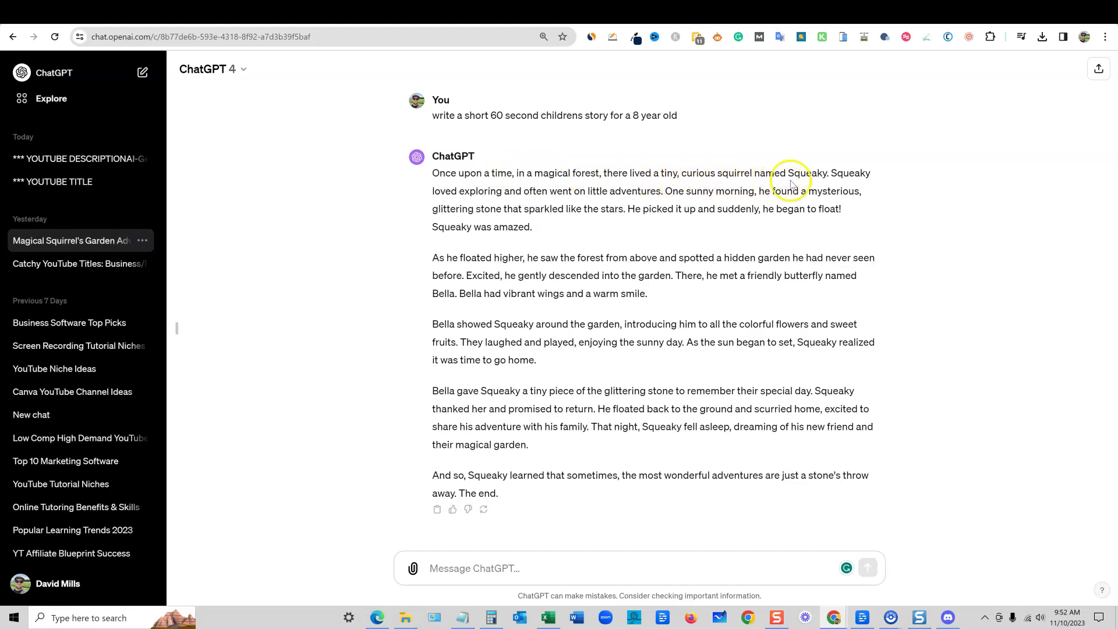
click(926, 12)
click(591, 265)
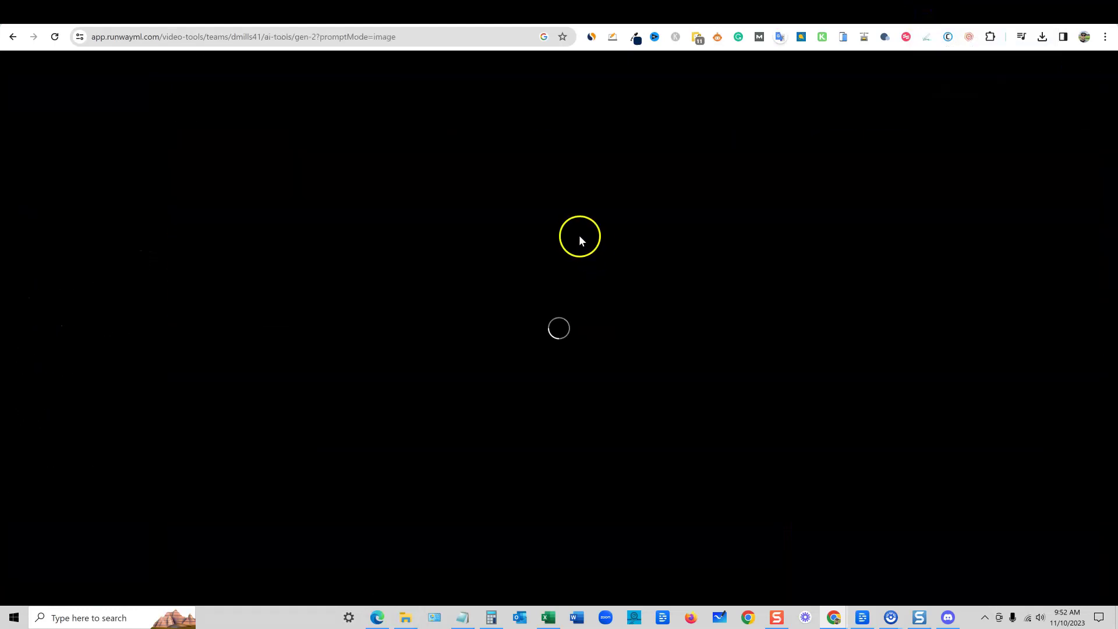
Go through the Gen-2 introduction to the end and start using Gen-2
click(450, 476)
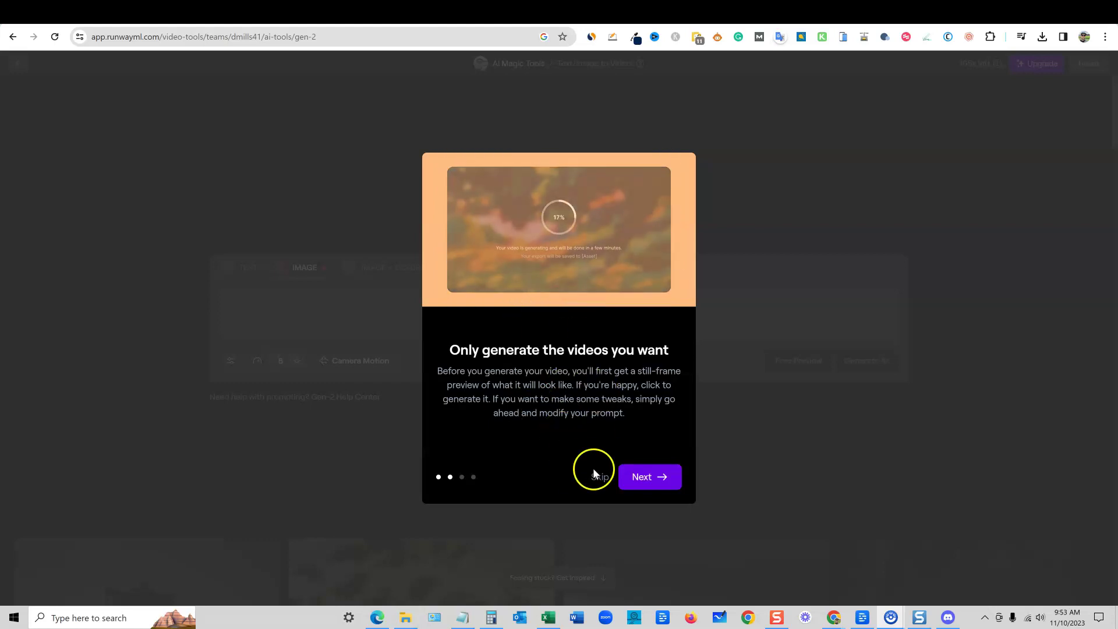
click(643, 485)
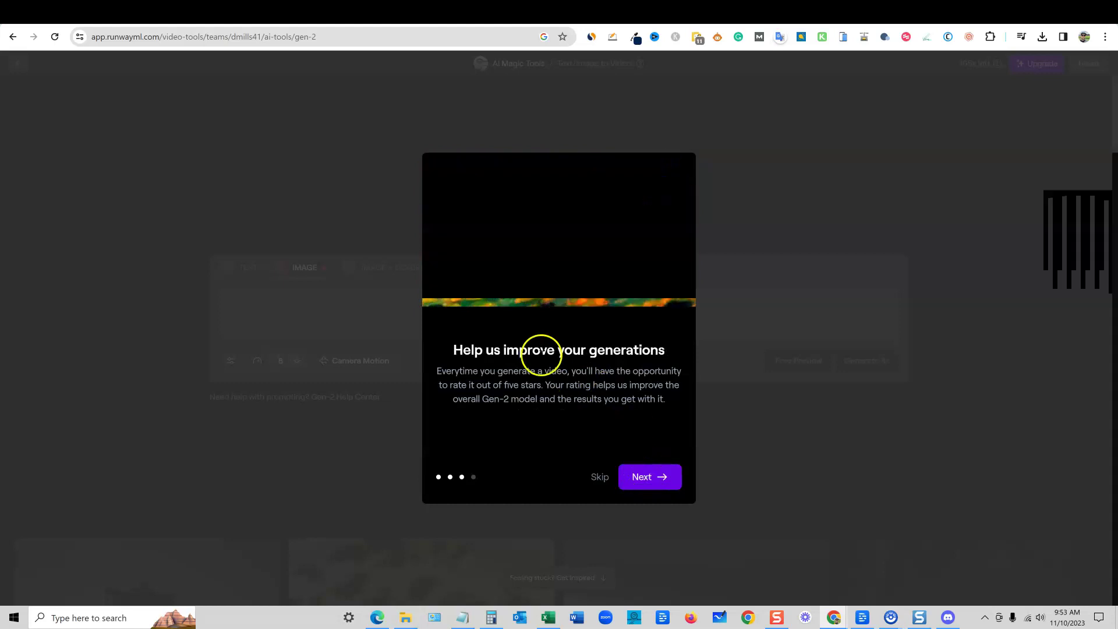
click(653, 487)
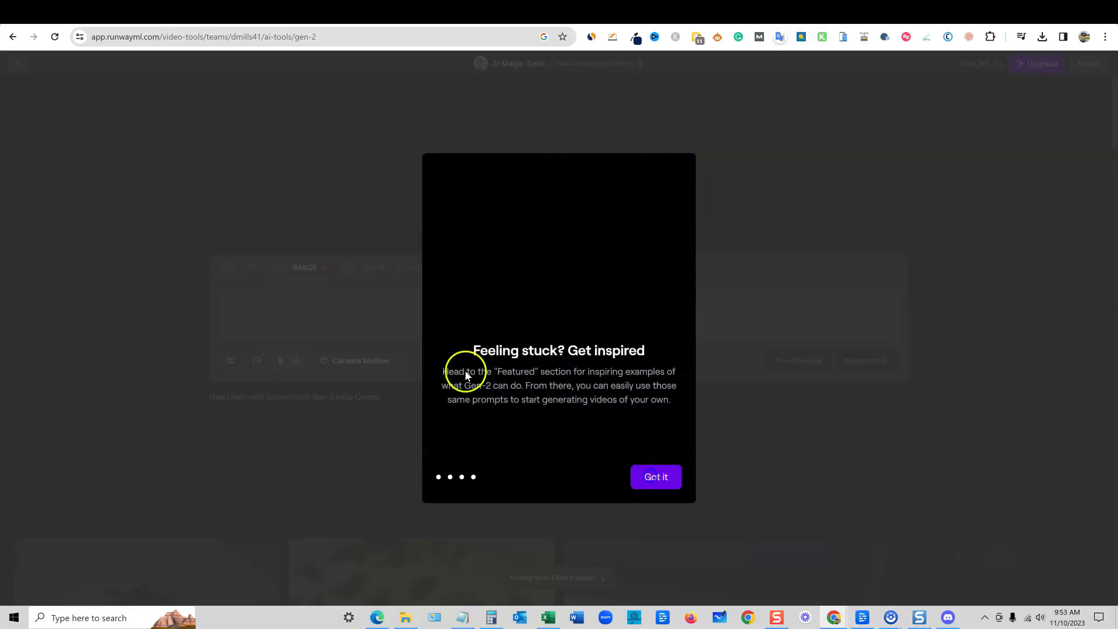
click(647, 476)
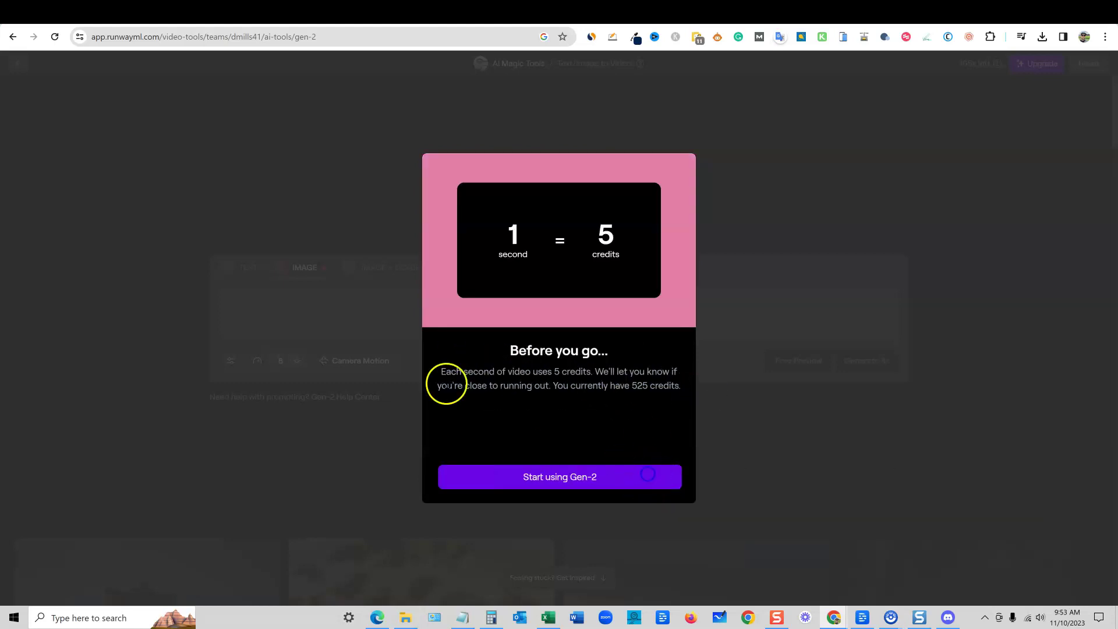
click(567, 475)
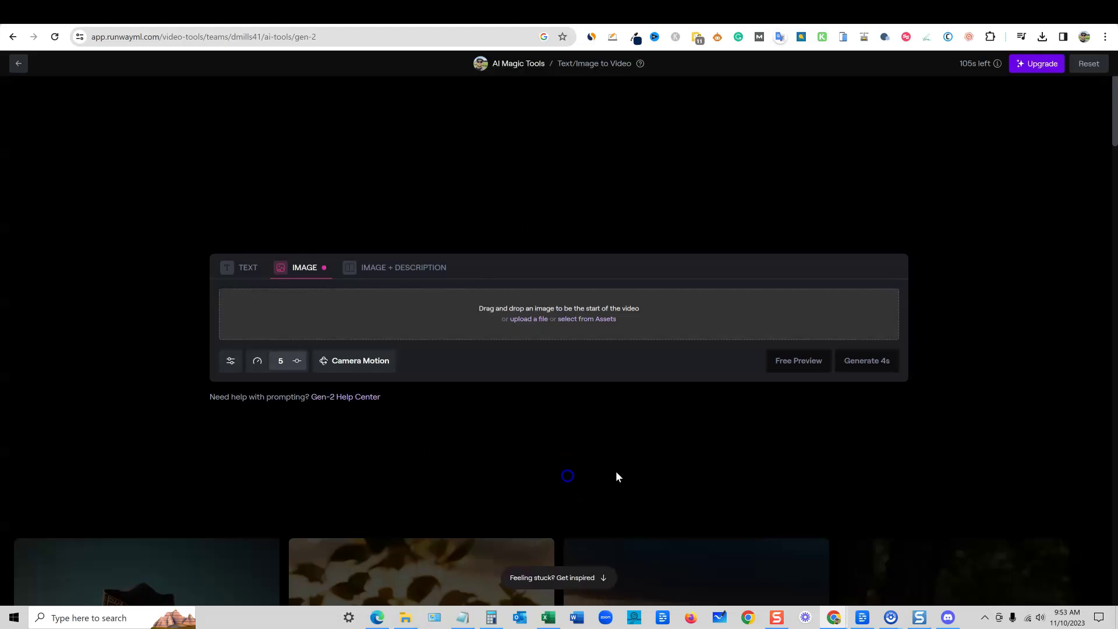
Upload the image of the squirrel beside the wooden tree house from Downloads as the start of the video
click(529, 321)
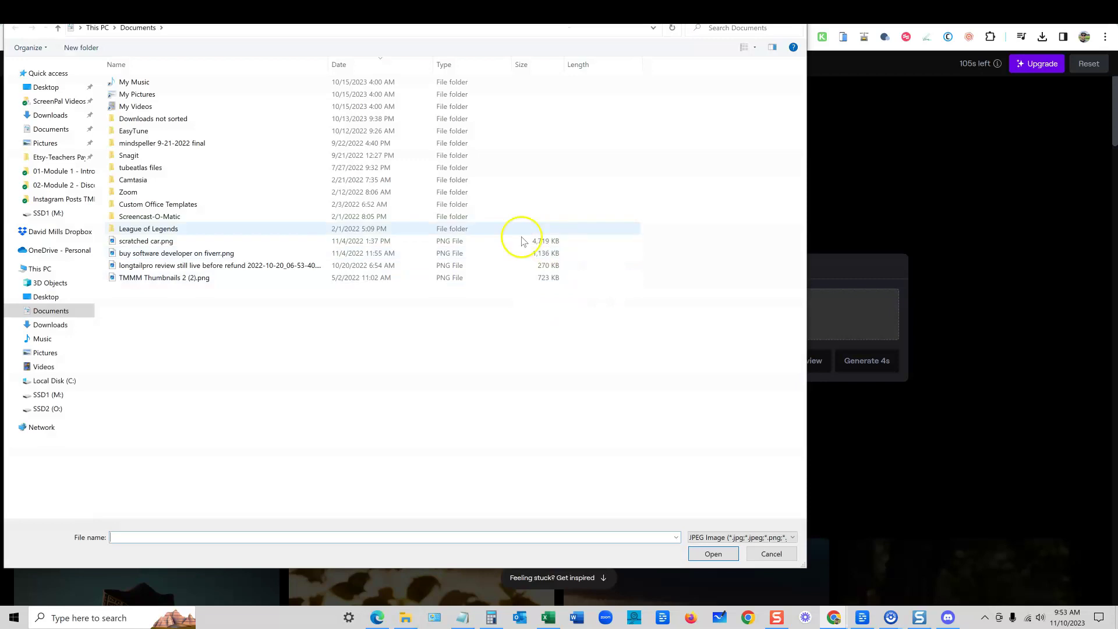
click(55, 115)
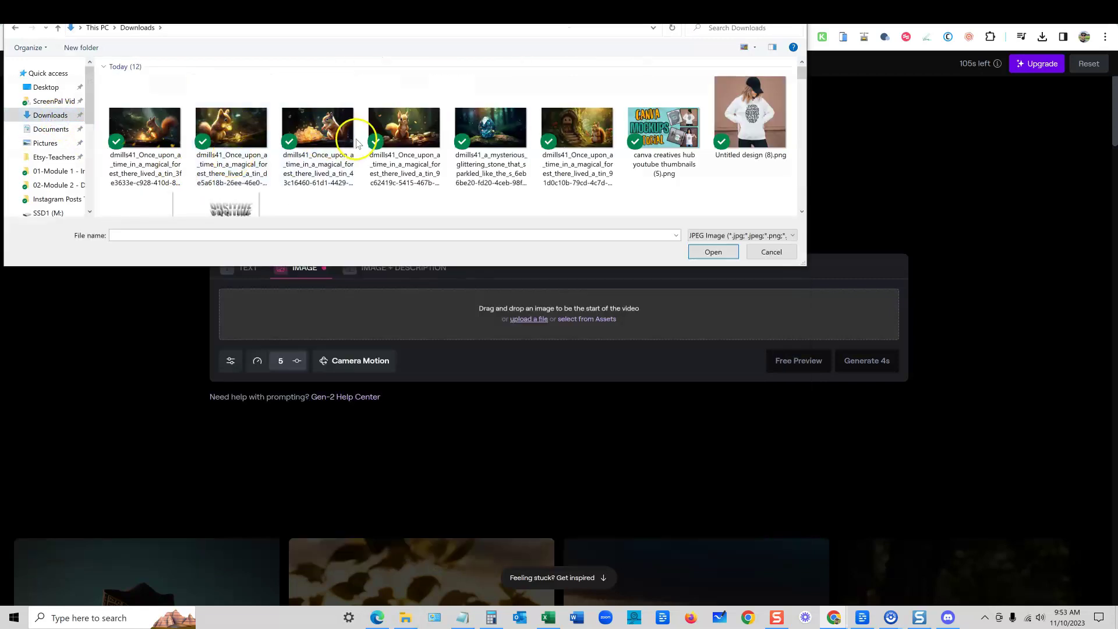
click(578, 134)
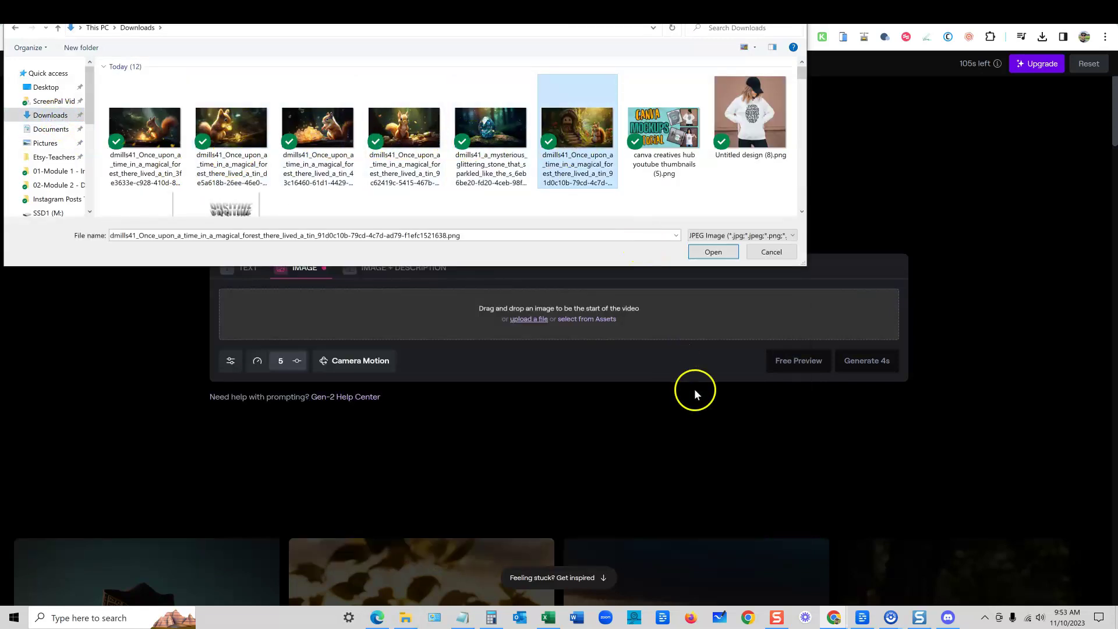
click(714, 251)
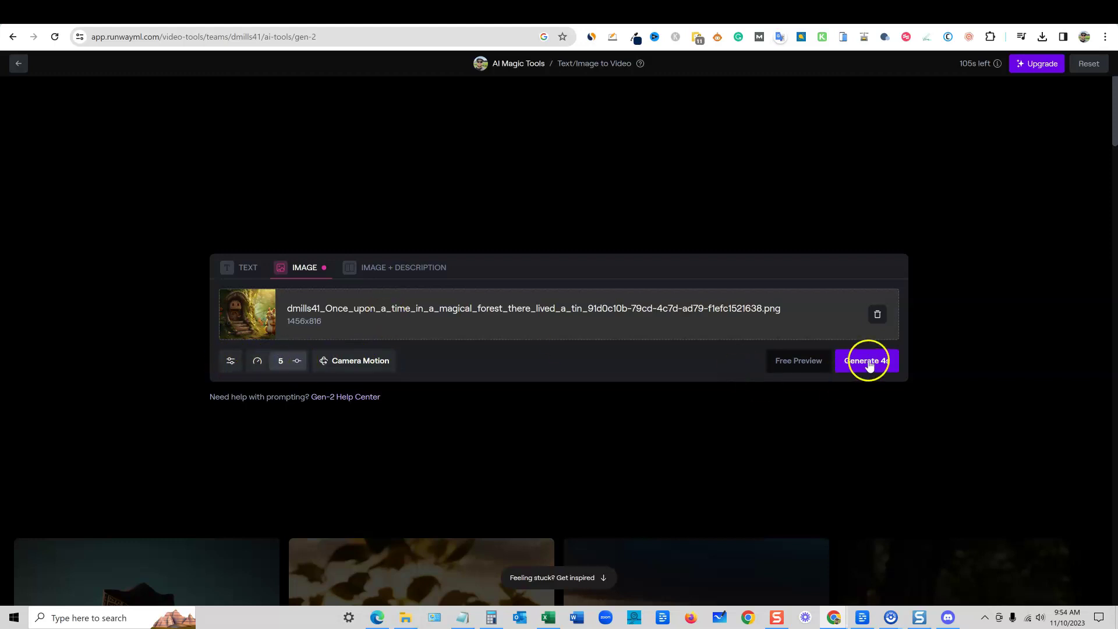
Try to get a free preview of the video for the uploaded squirrel image
scroll(515, 334, down, 2)
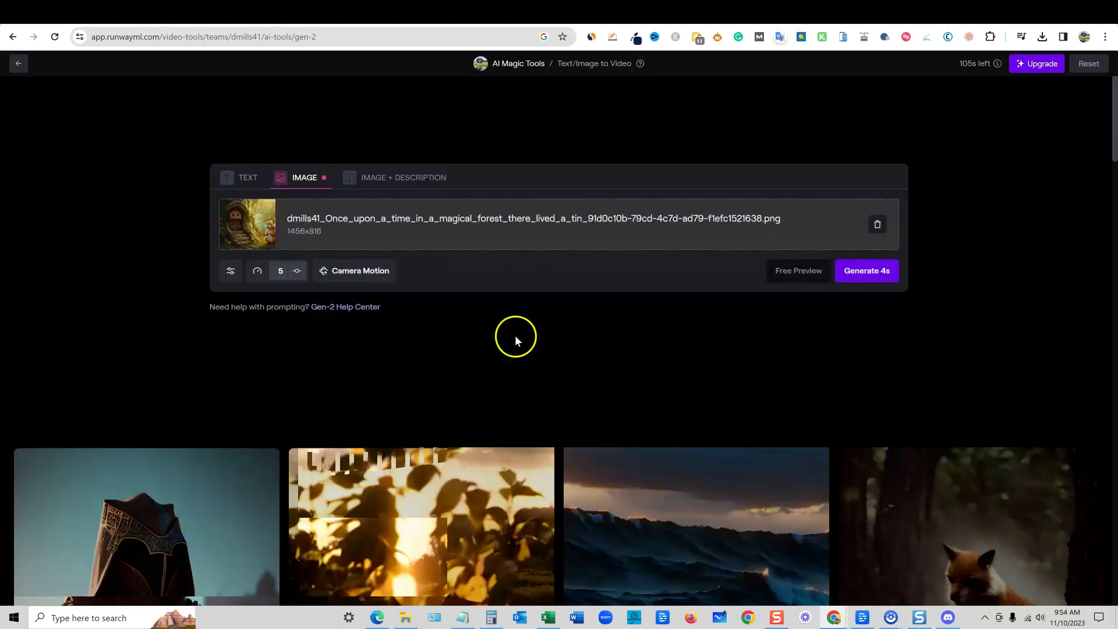
scroll(514, 334, up, 2)
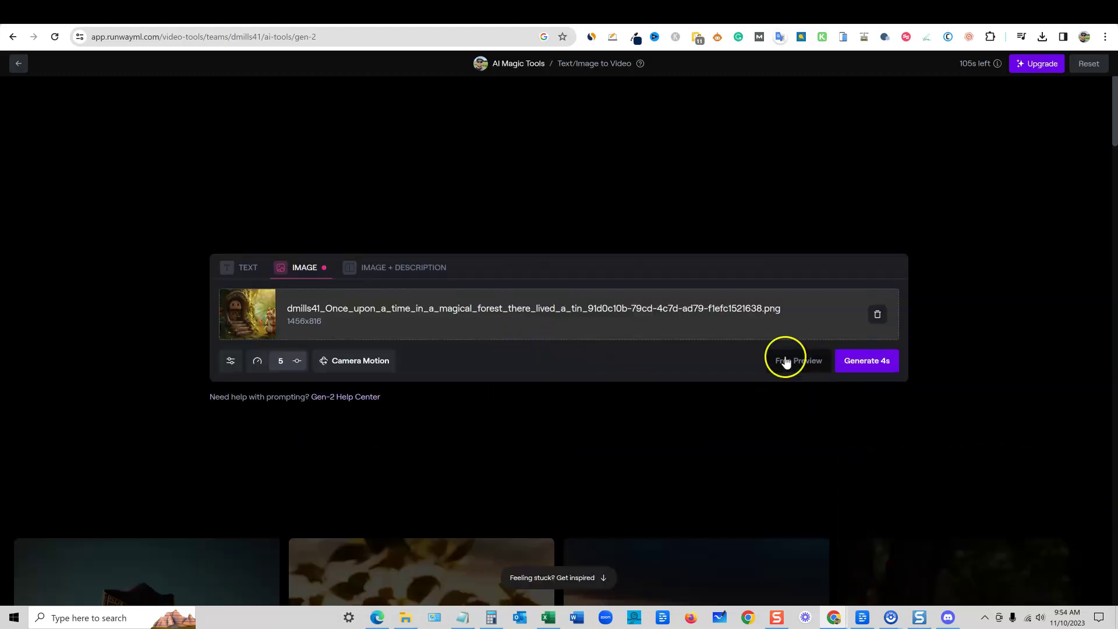
click(802, 362)
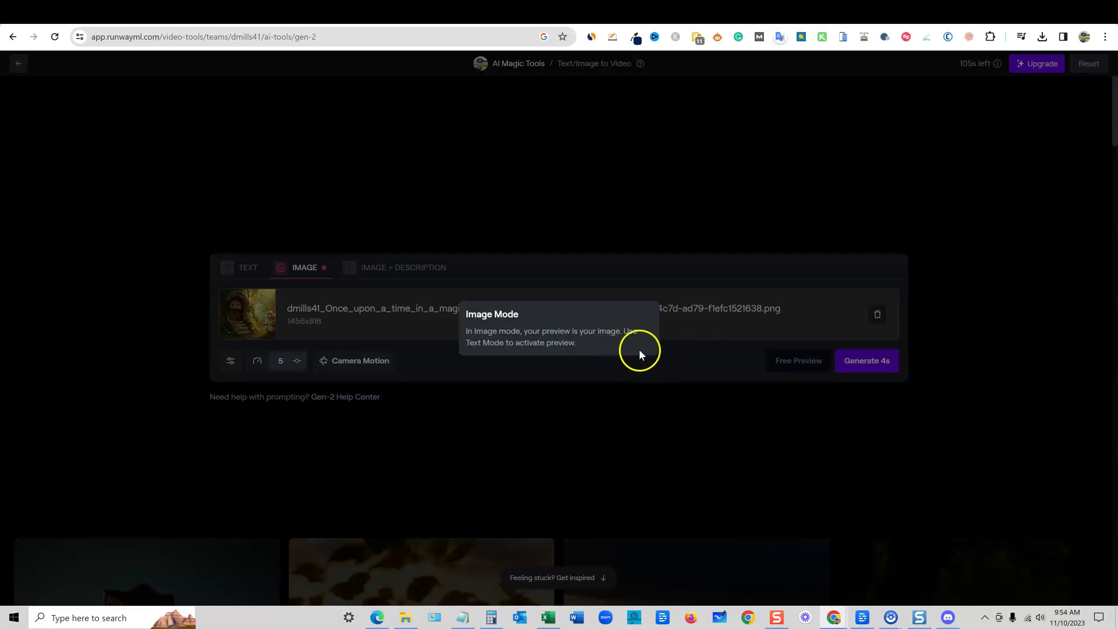
click(694, 364)
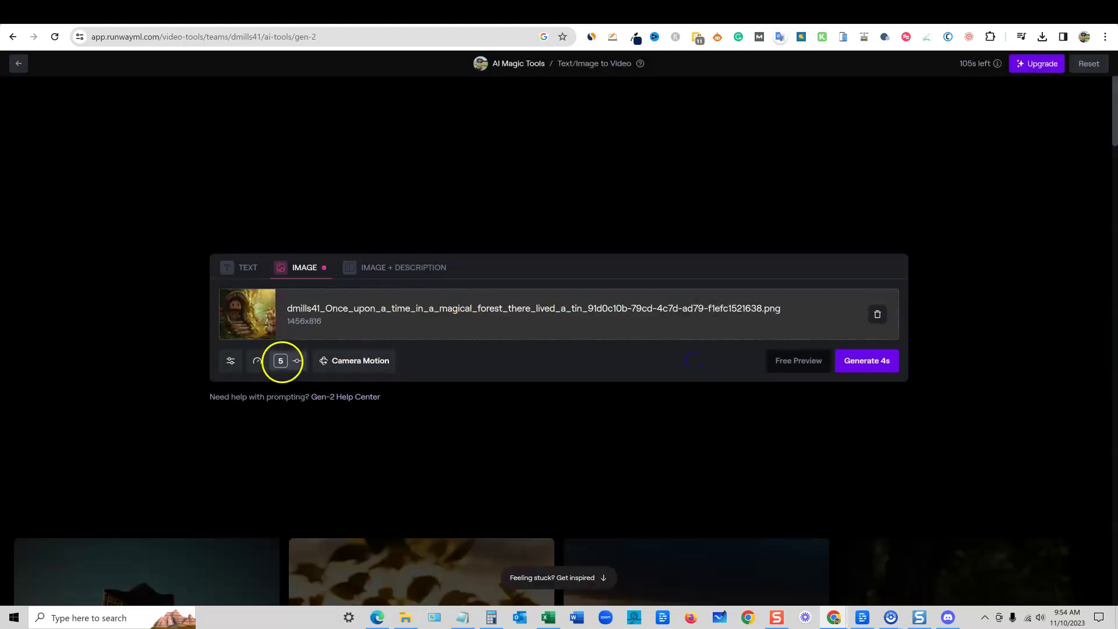
Examine the General Motion and Camera Motion options and the seed, interpolate, upscale and watermark settings
click(283, 361)
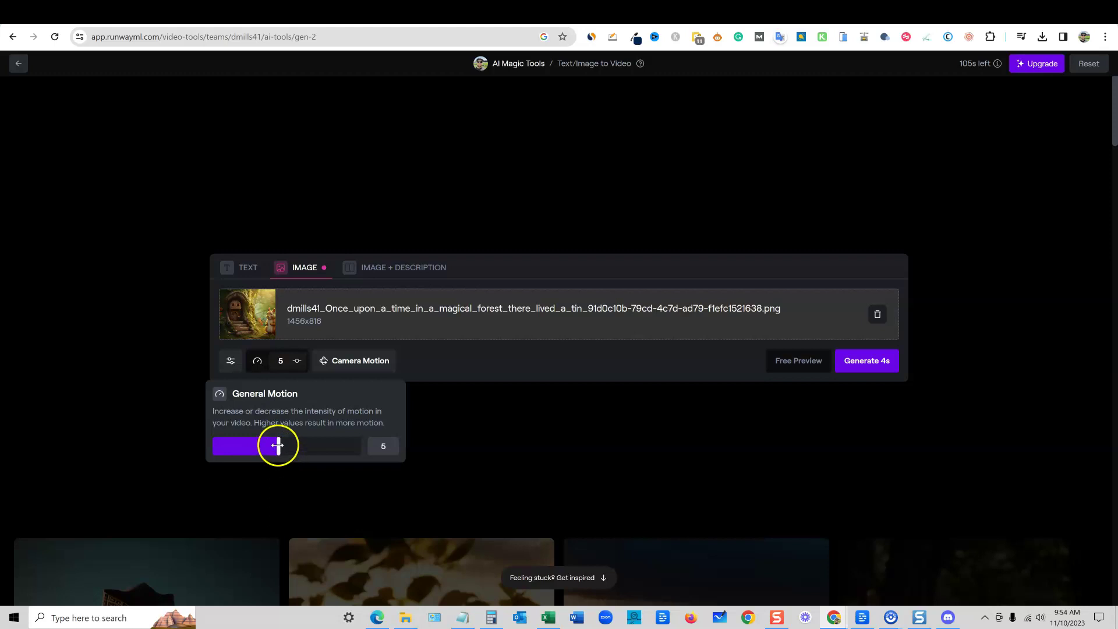
click(426, 364)
click(376, 362)
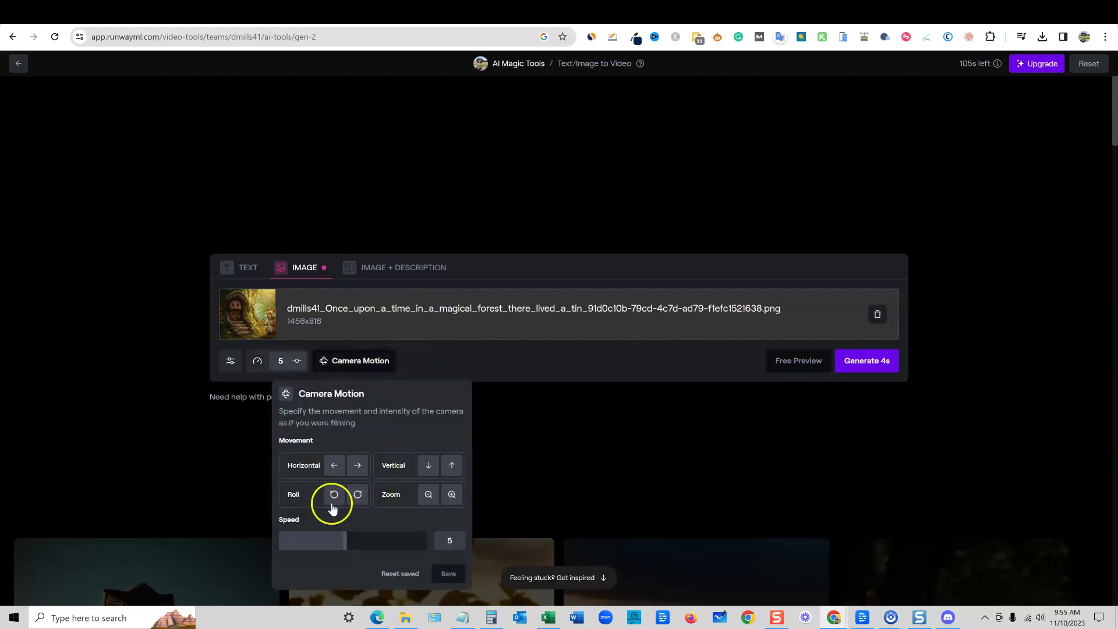
click(420, 360)
click(256, 361)
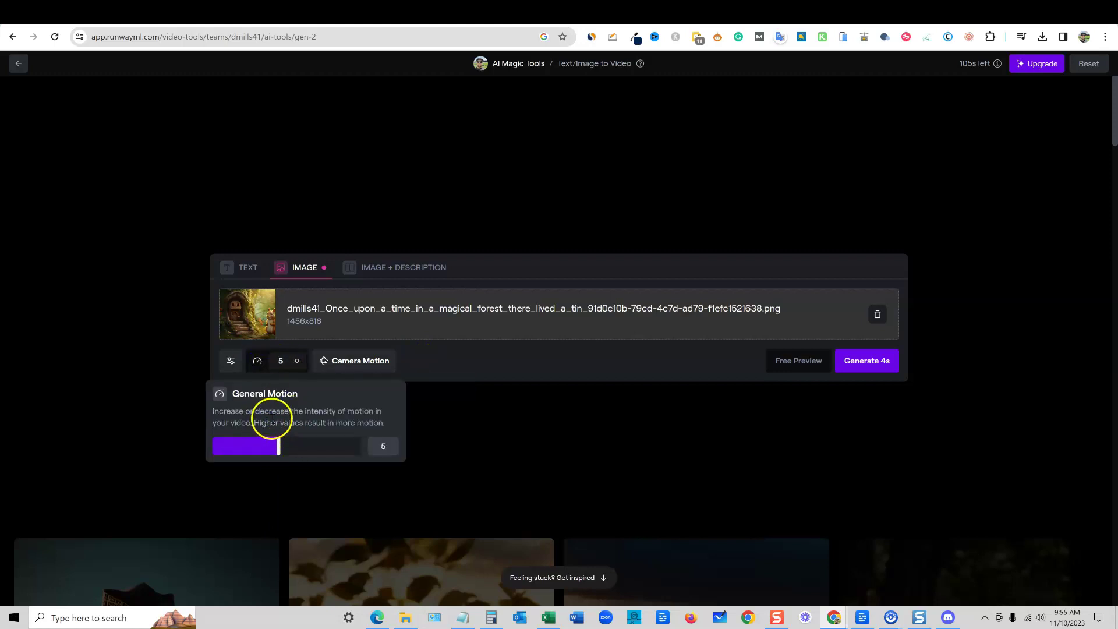
click(442, 365)
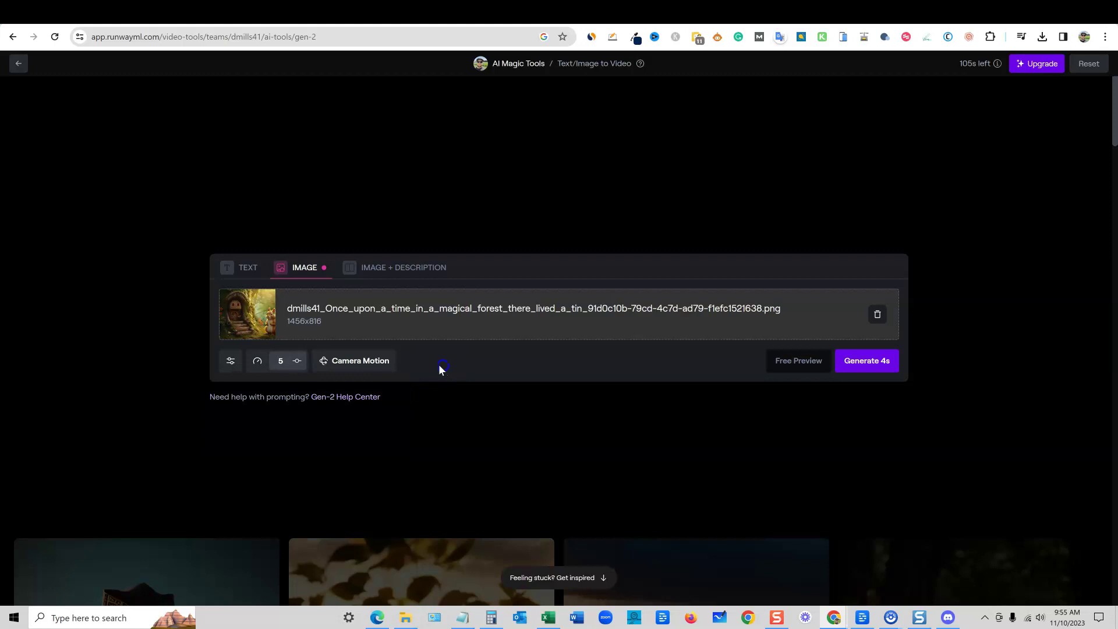
click(231, 363)
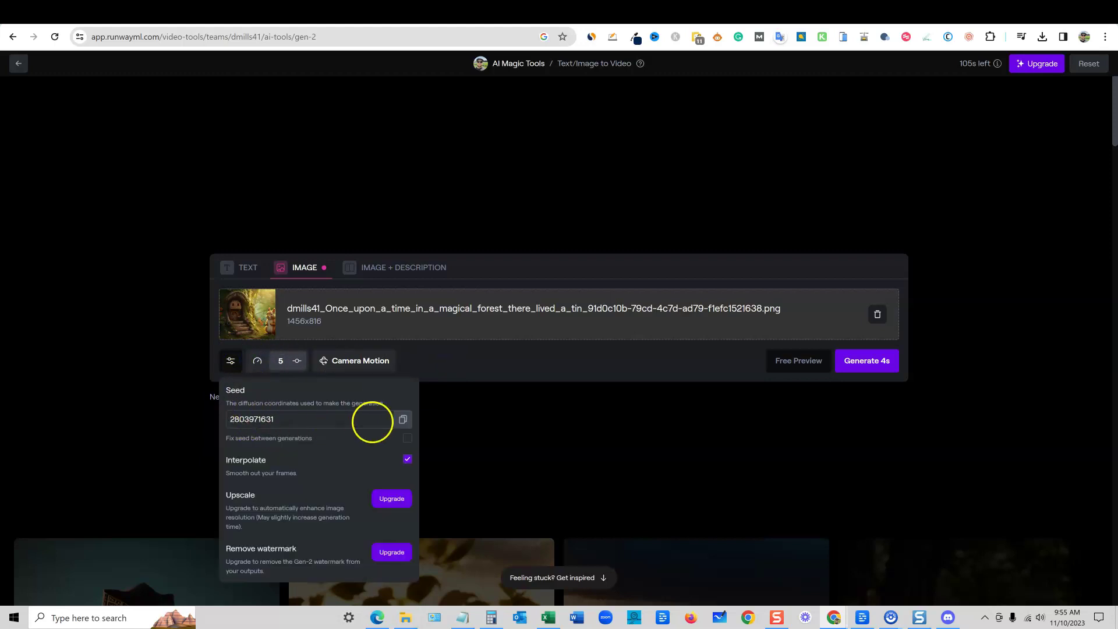
click(508, 371)
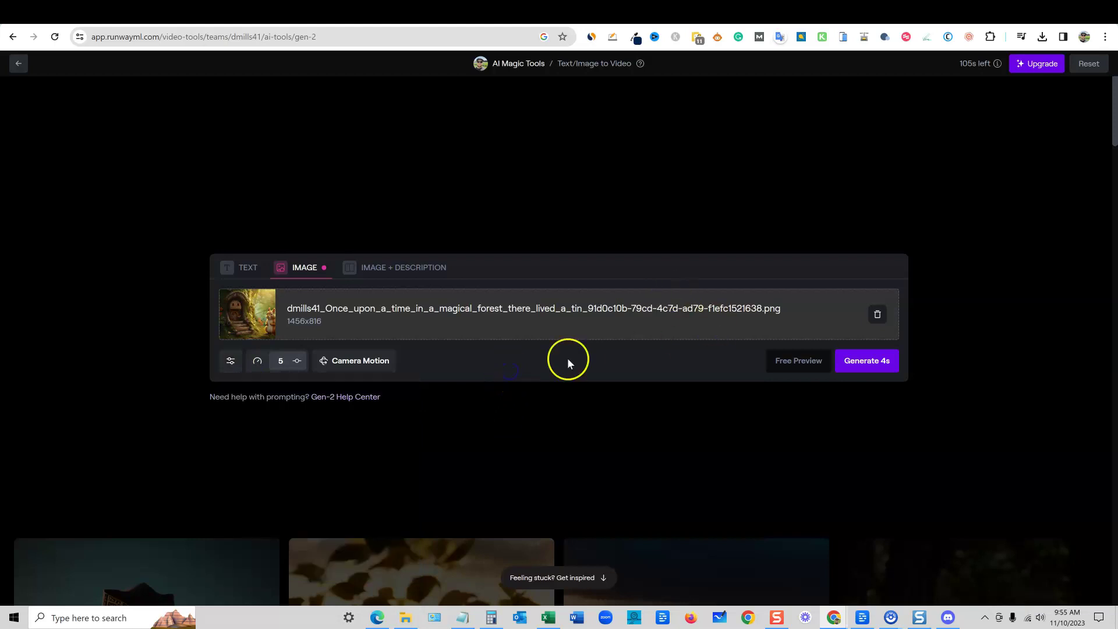
Generate a 4-second Gen-2 video from the uploaded squirrel image and play the result
click(875, 365)
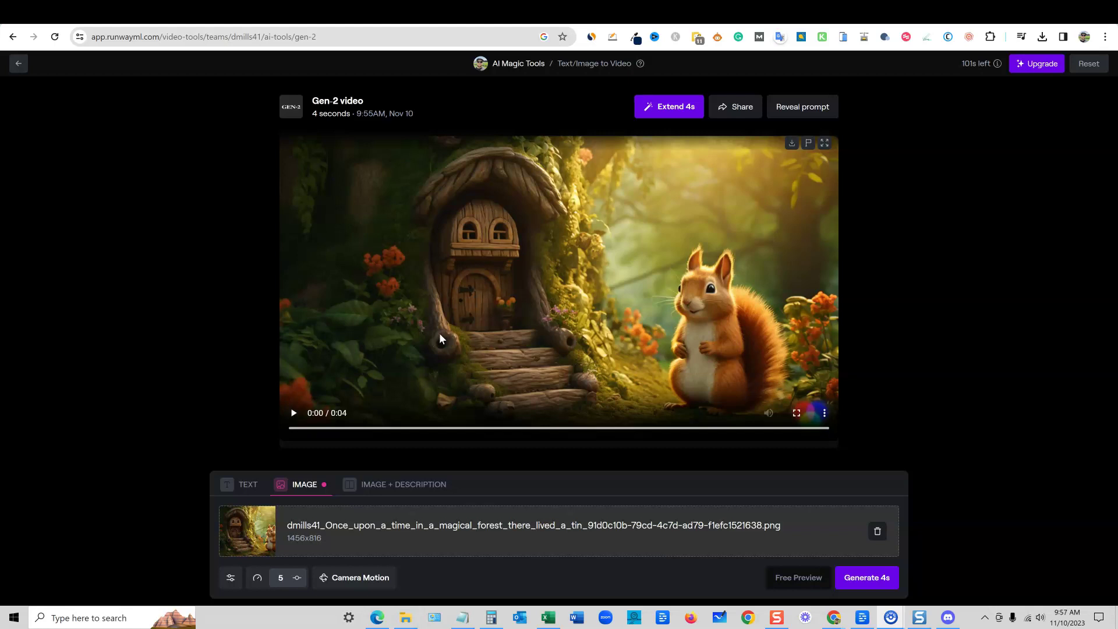
click(295, 414)
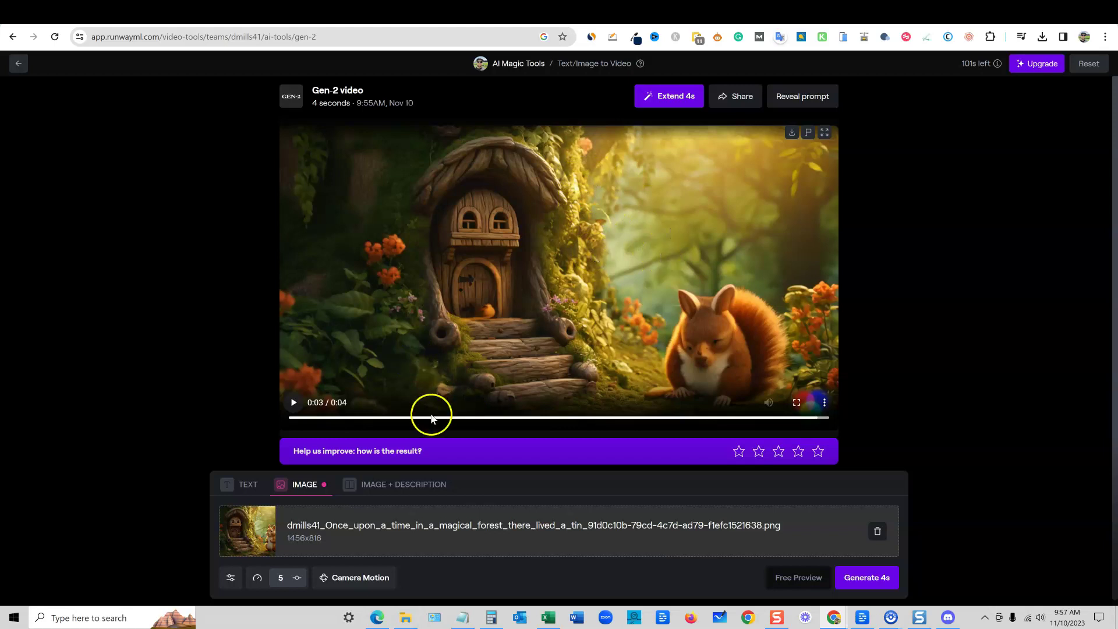
Check the Squeaky story text in ChatGPT and return to the generated Runway video
click(51, 10)
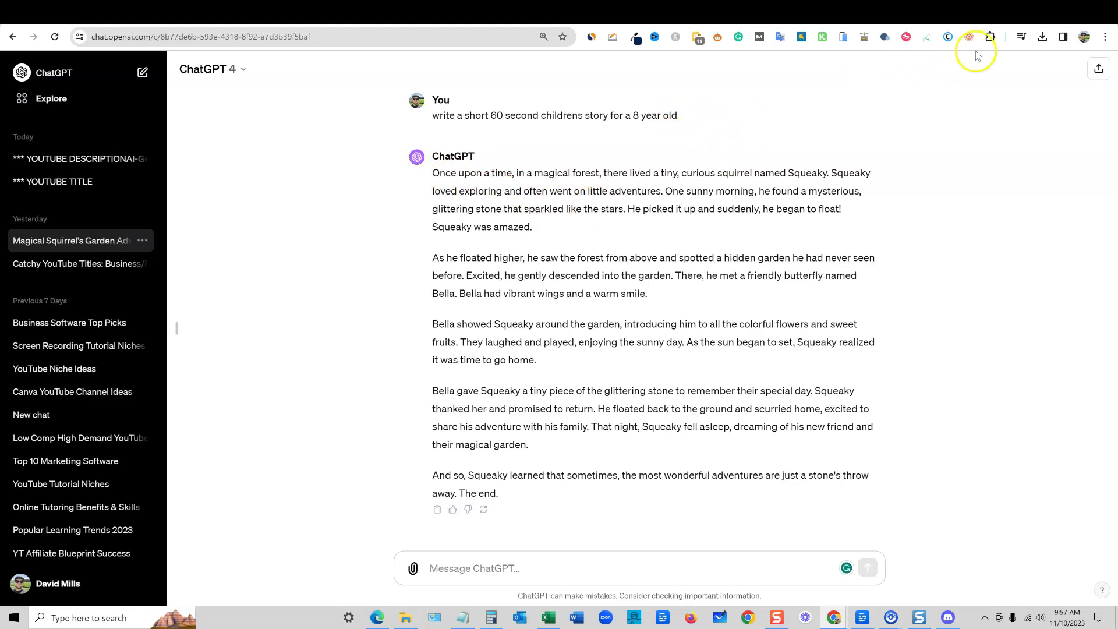
click(923, 11)
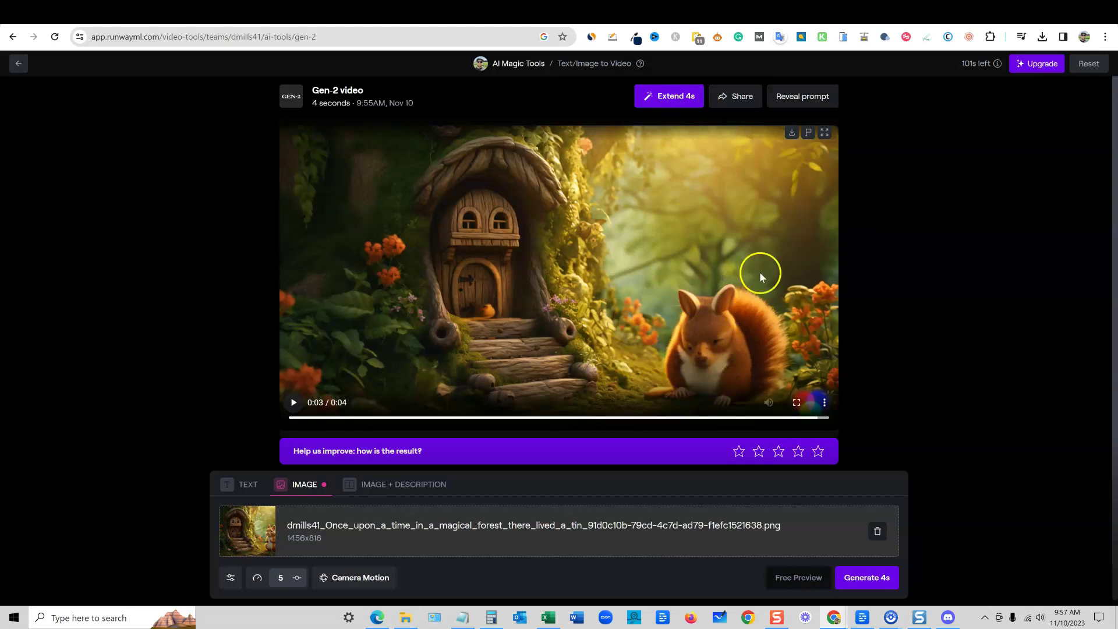
Download the generated squirrel house video and switch the Gen-2 prompt mode to Image + Description
click(793, 135)
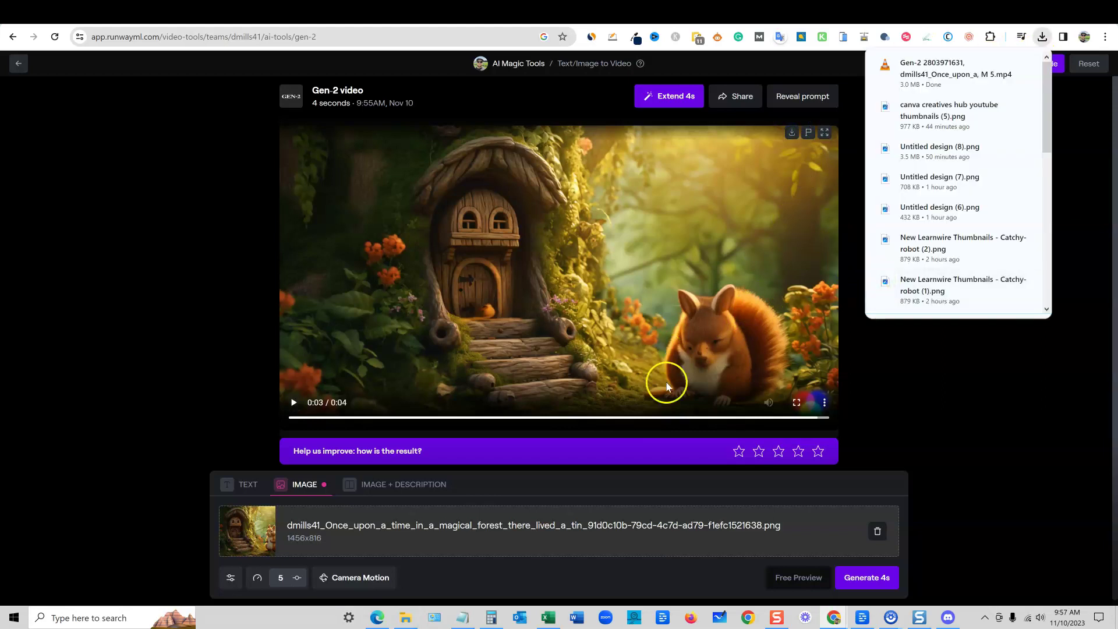
scroll(361, 462, down, 1)
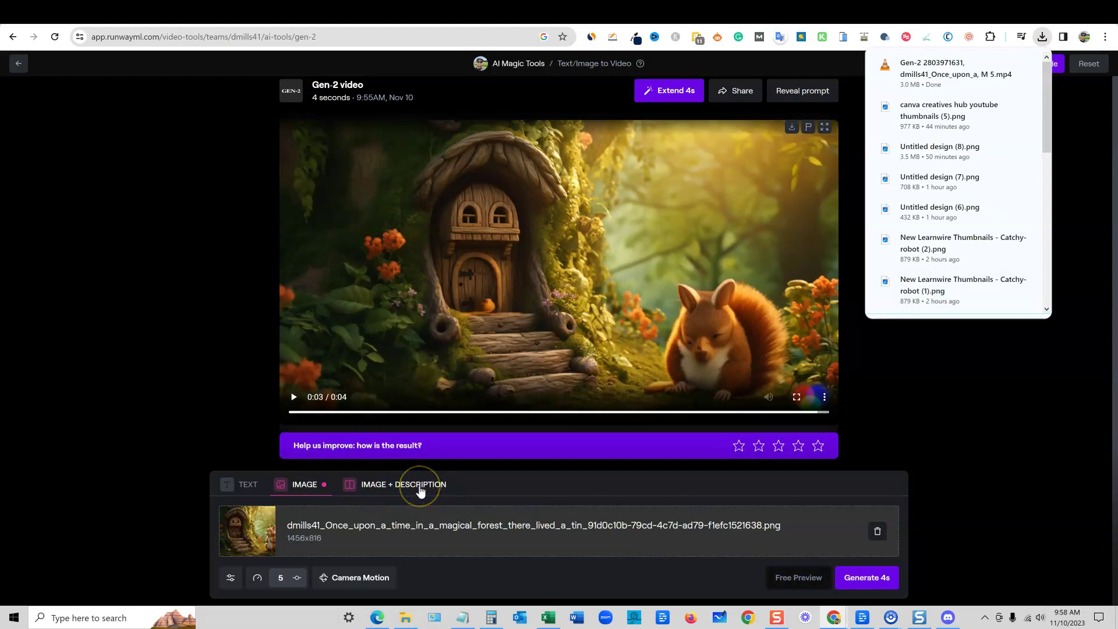
click(305, 487)
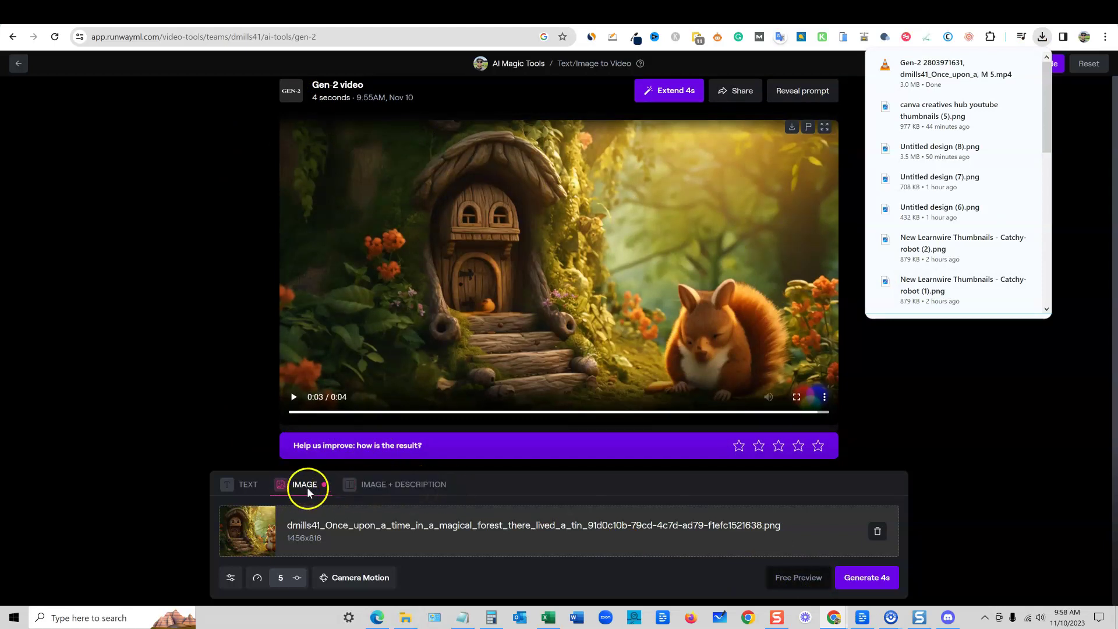
click(411, 489)
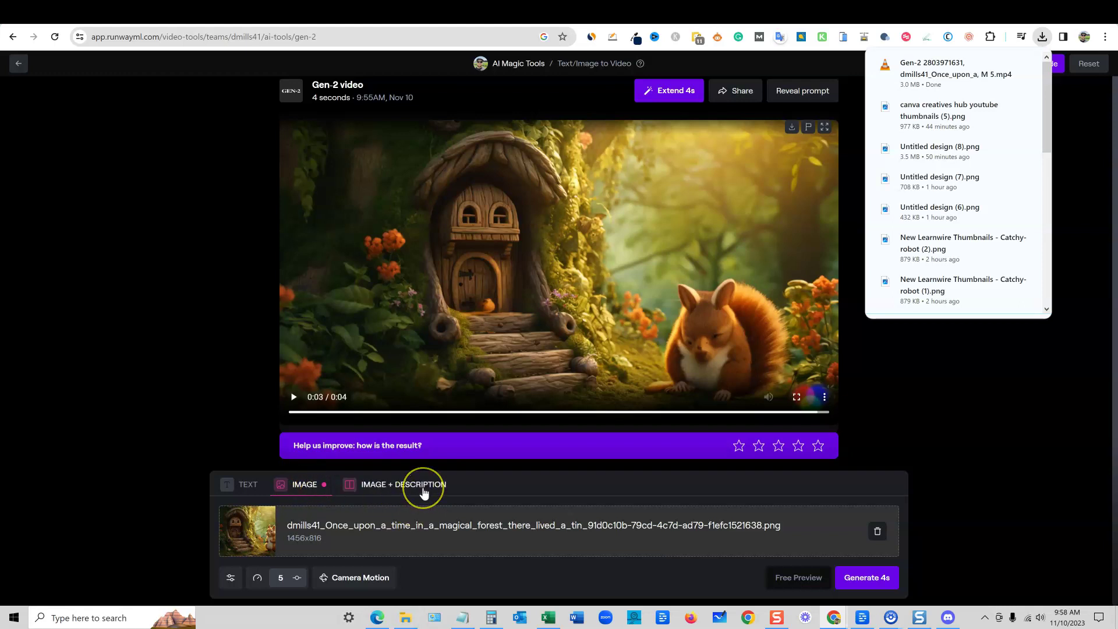
click(423, 492)
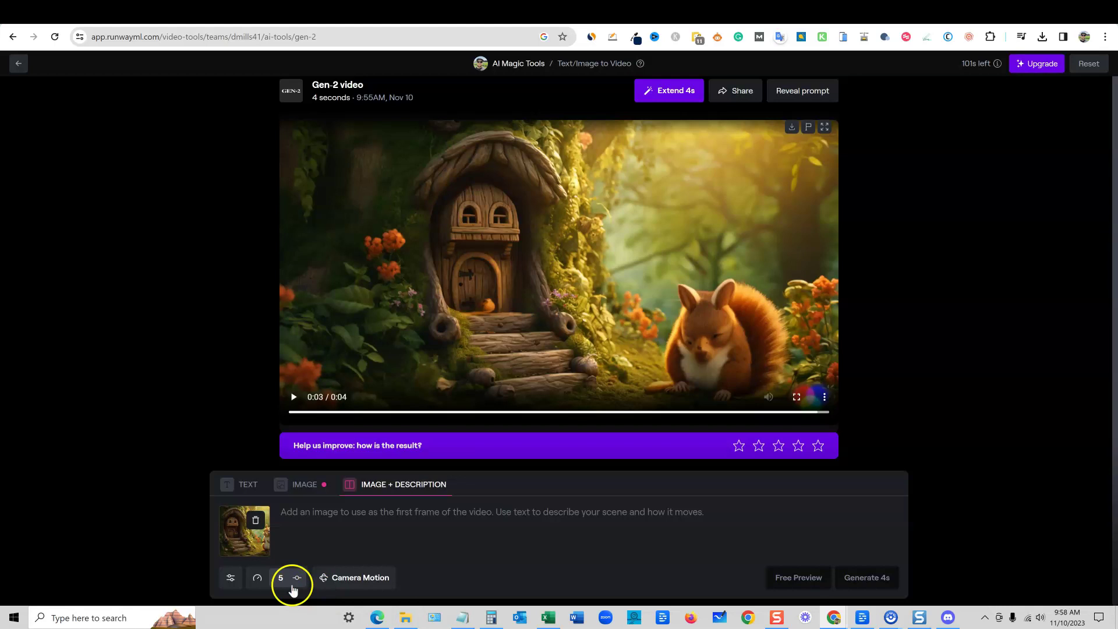
Copy the sentence "Squeaky loved exploring and often went on little adventures." from the ChatGPT story and return to Runway
click(44, 12)
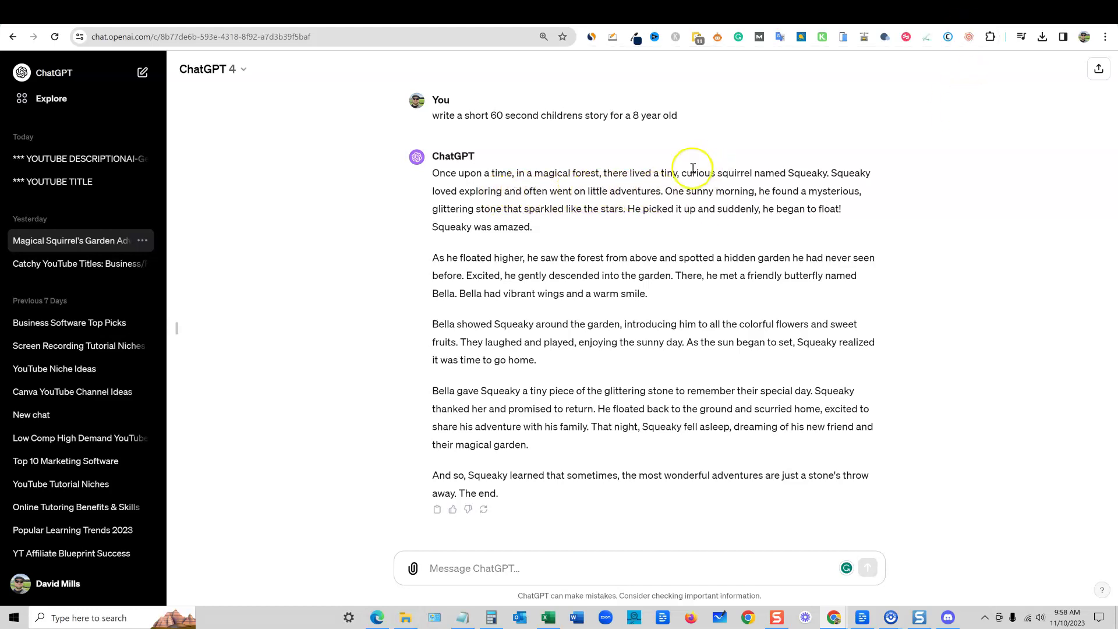
drag(663, 192, 832, 173)
key(ctrl+c)
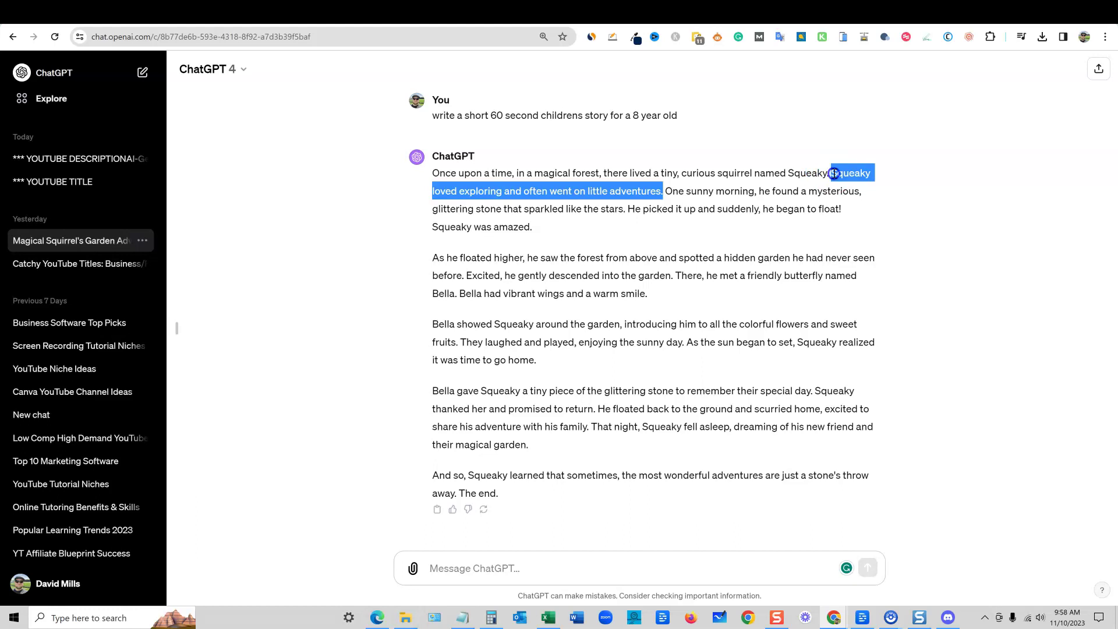
click(931, 12)
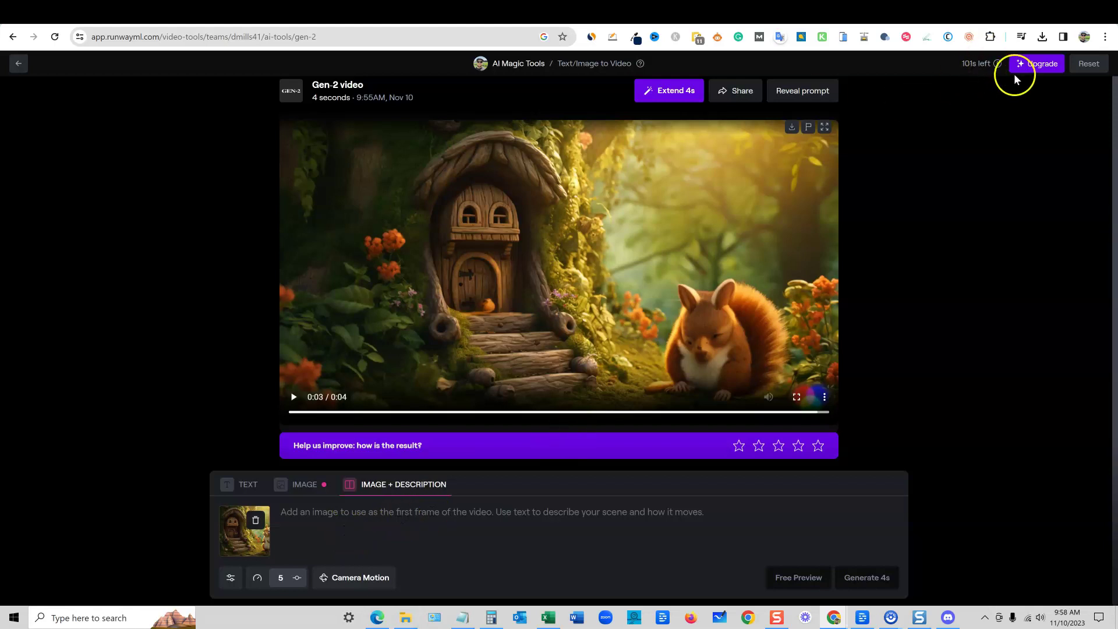
Start a new Gen-2 Image + Description video and upload the image of the squirrel sitting among golden stones
click(28, 67)
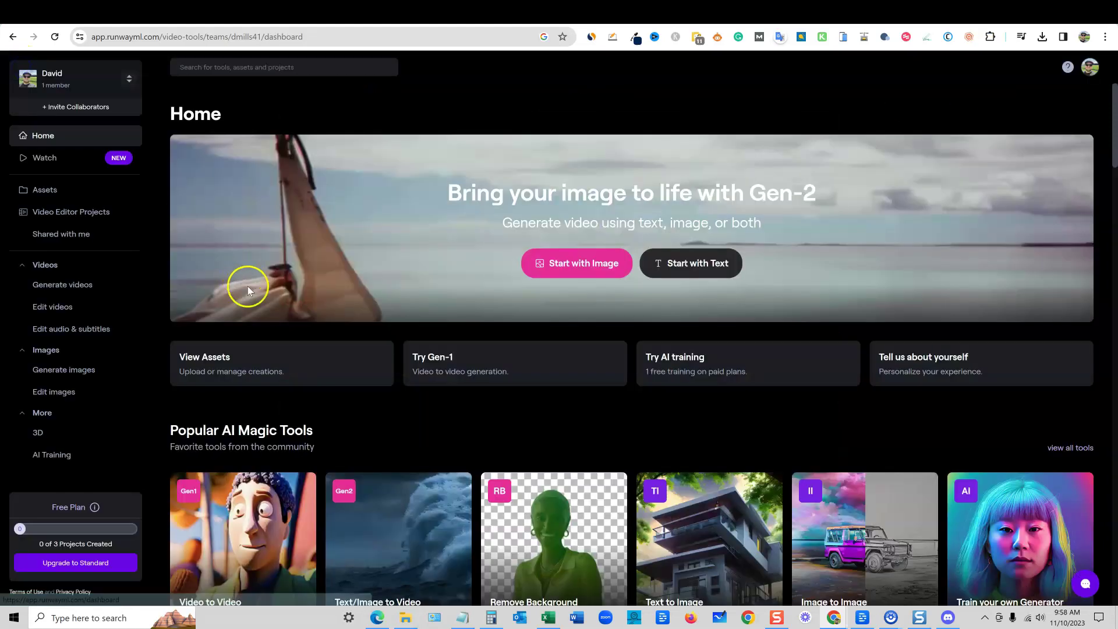
click(583, 266)
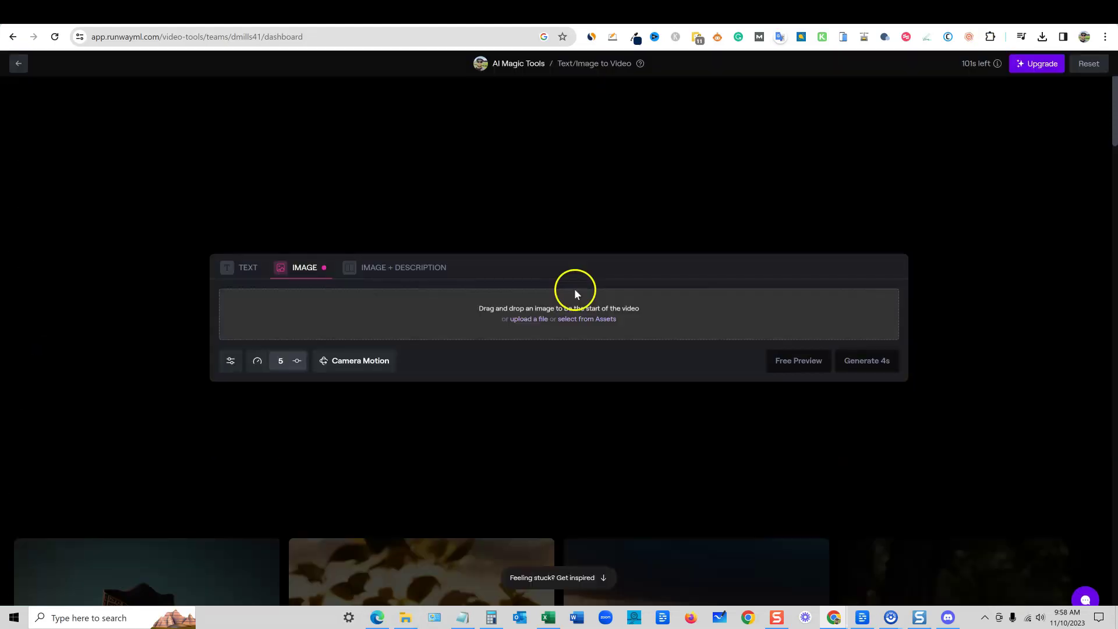
click(424, 268)
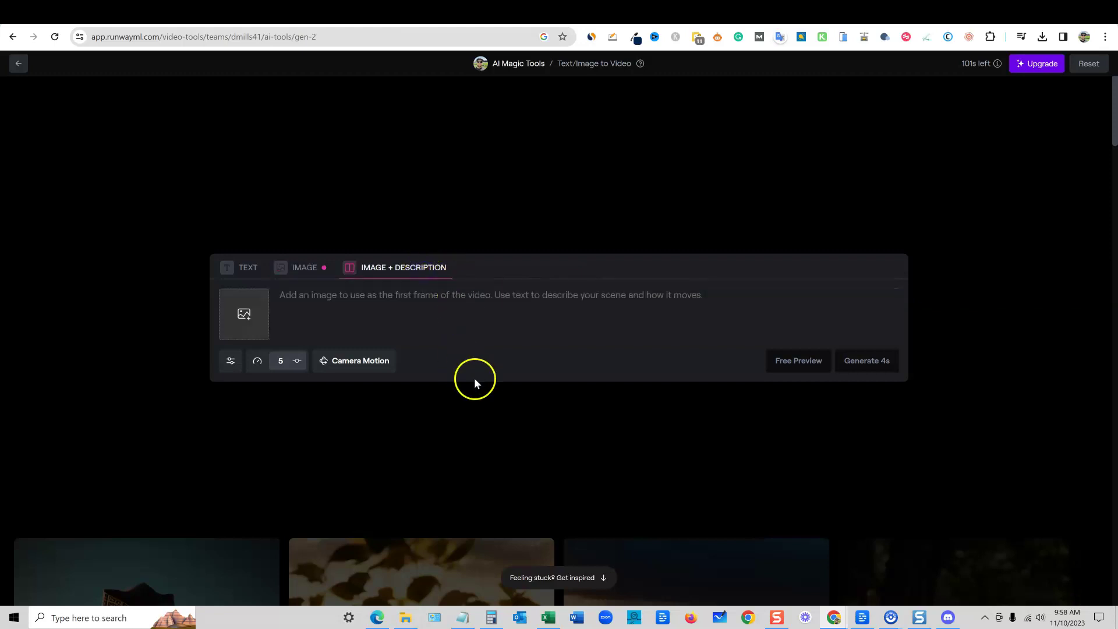
click(256, 320)
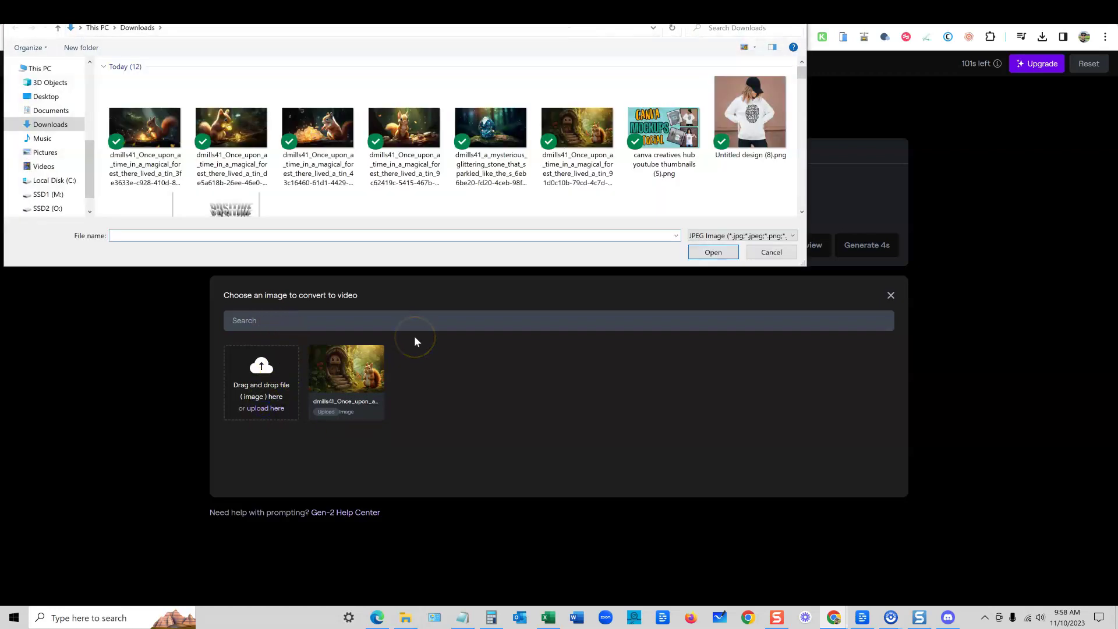
click(396, 134)
click(713, 252)
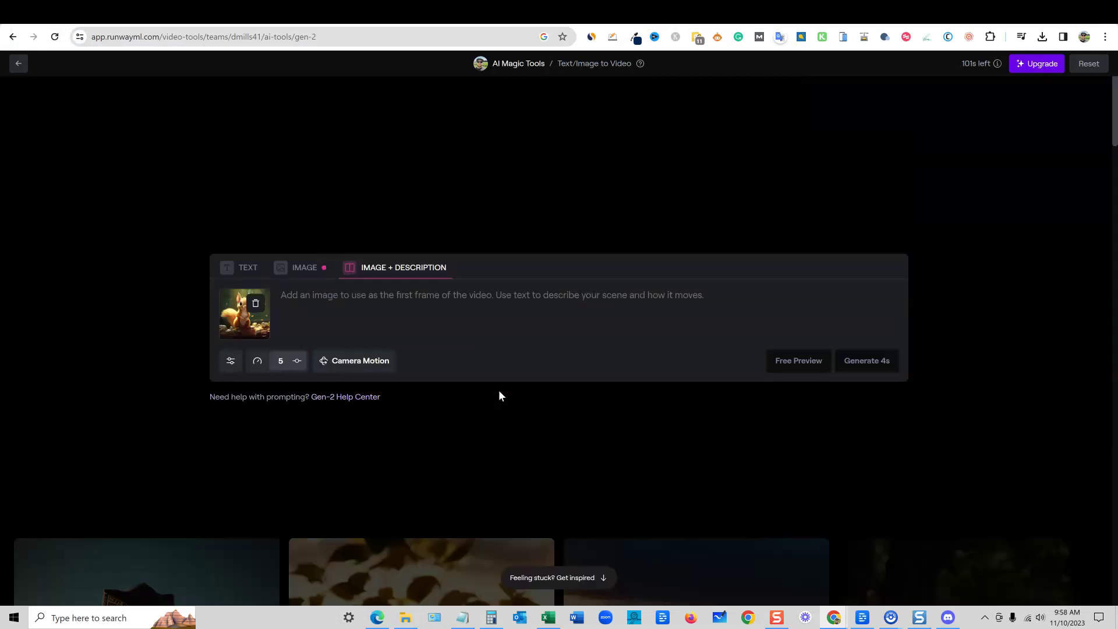
Enter the description "Squeaky loved exploring and often went on little adventures." and generate a 4-second video
click(448, 303)
key(ctrl+v)
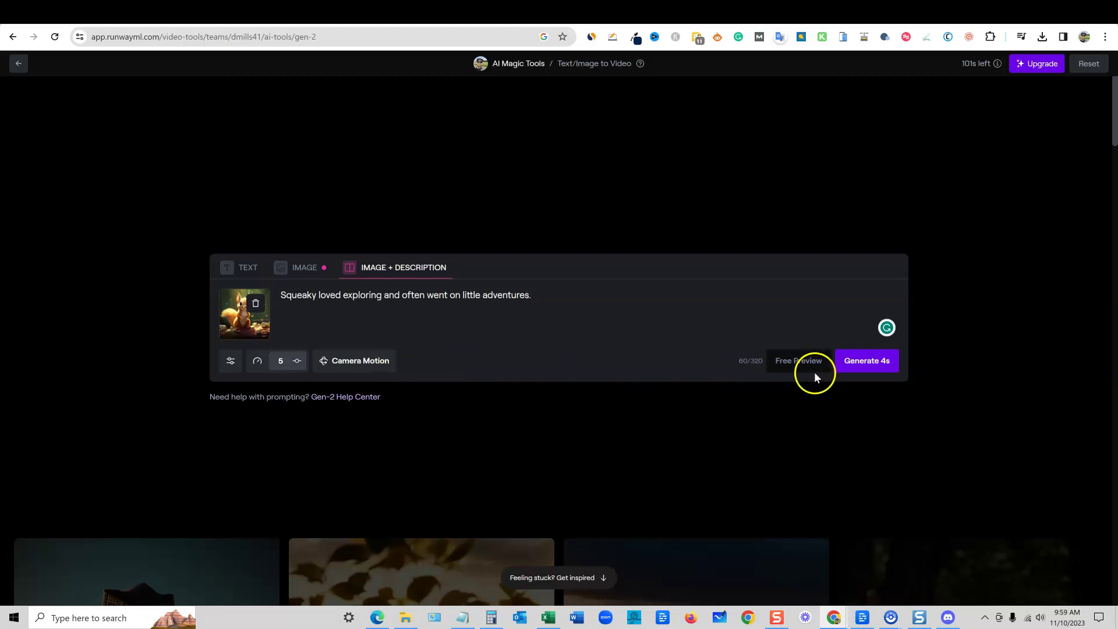
click(865, 363)
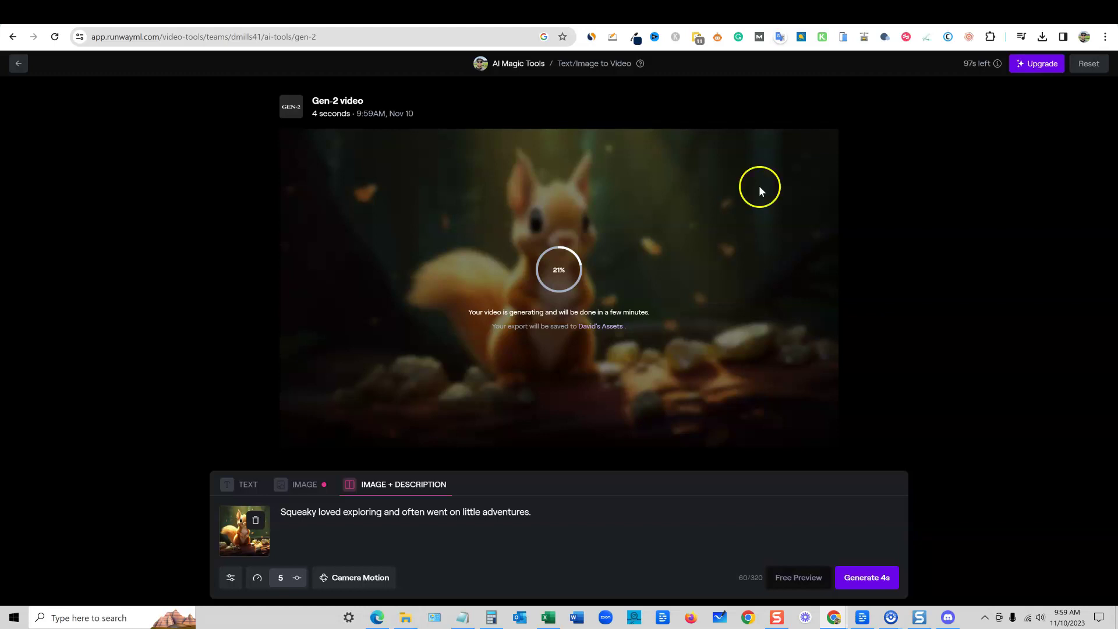
Check the Similarweb traffic figures for app.runwayml.com and close the overview
click(593, 38)
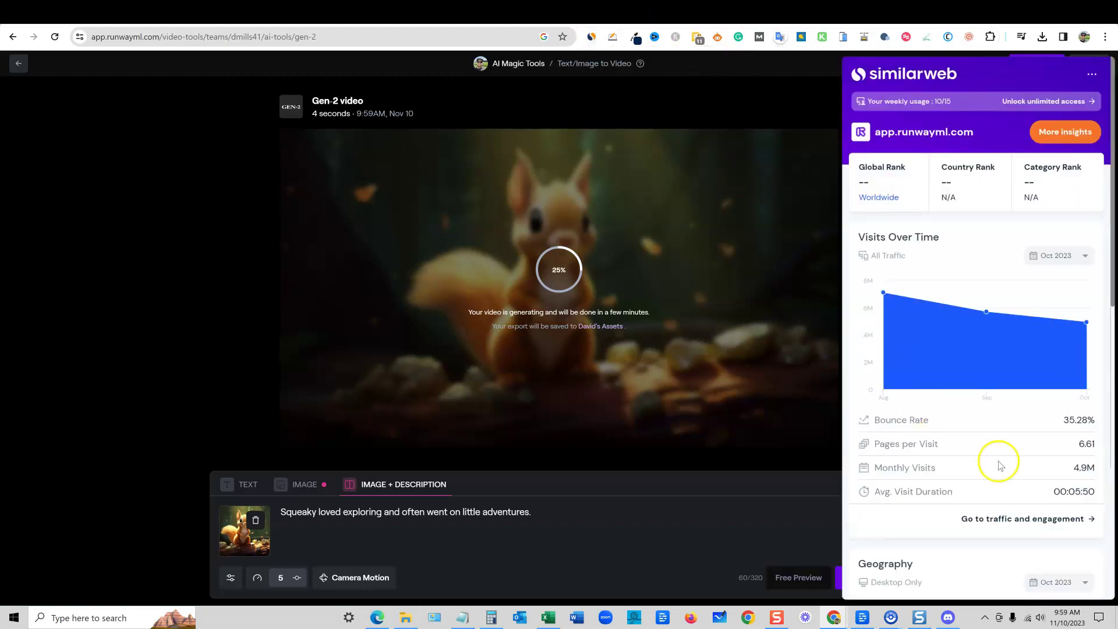
click(594, 37)
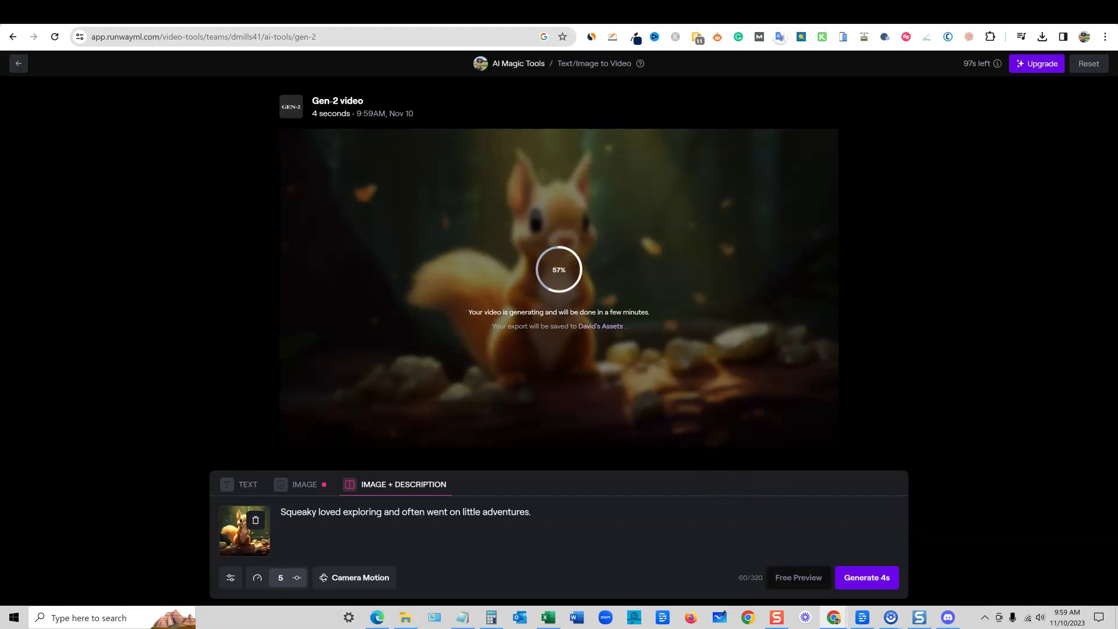
Play the generated video of the squirrel among golden stones and download it
click(293, 402)
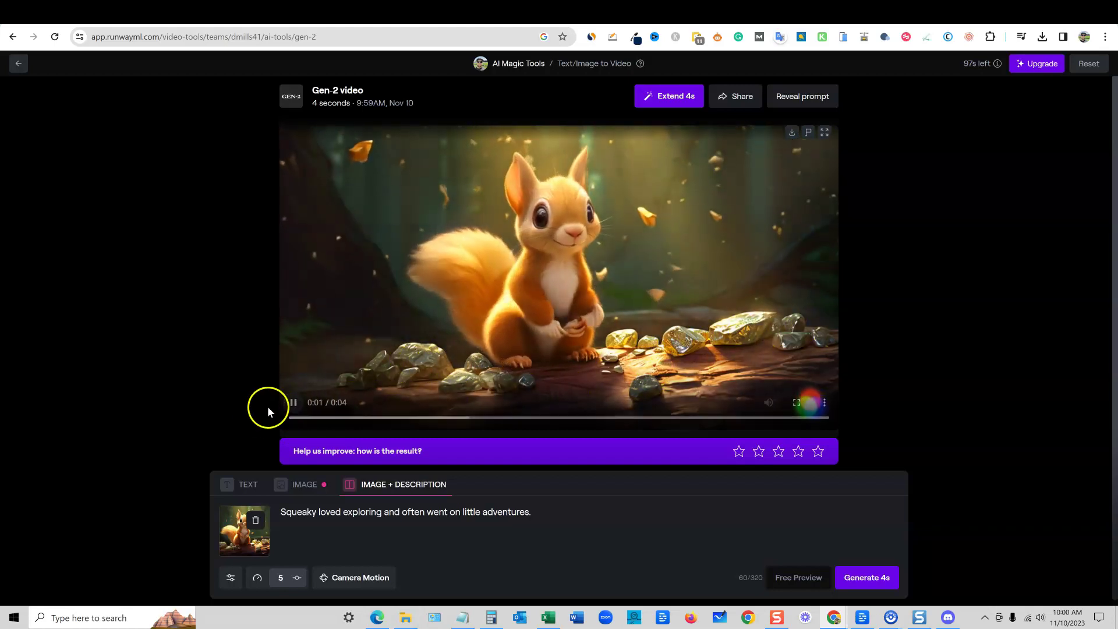
click(294, 402)
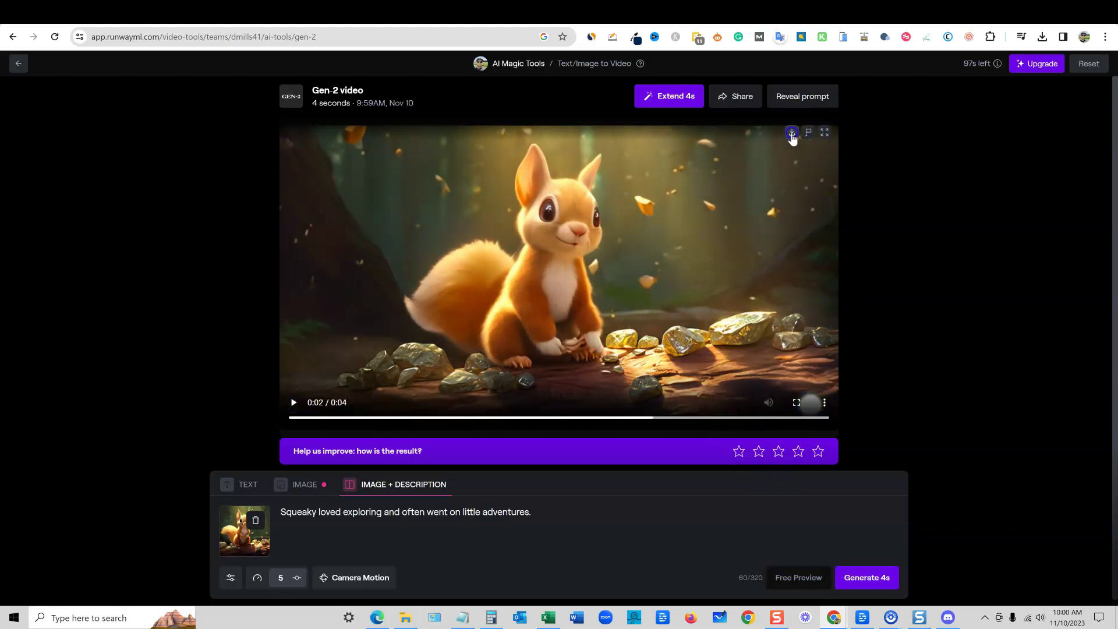
Review the ChatGPT story's first paragraph, highlighting the glittering stone sentence and the whole paragraph
click(55, 13)
drag(666, 191, 632, 212)
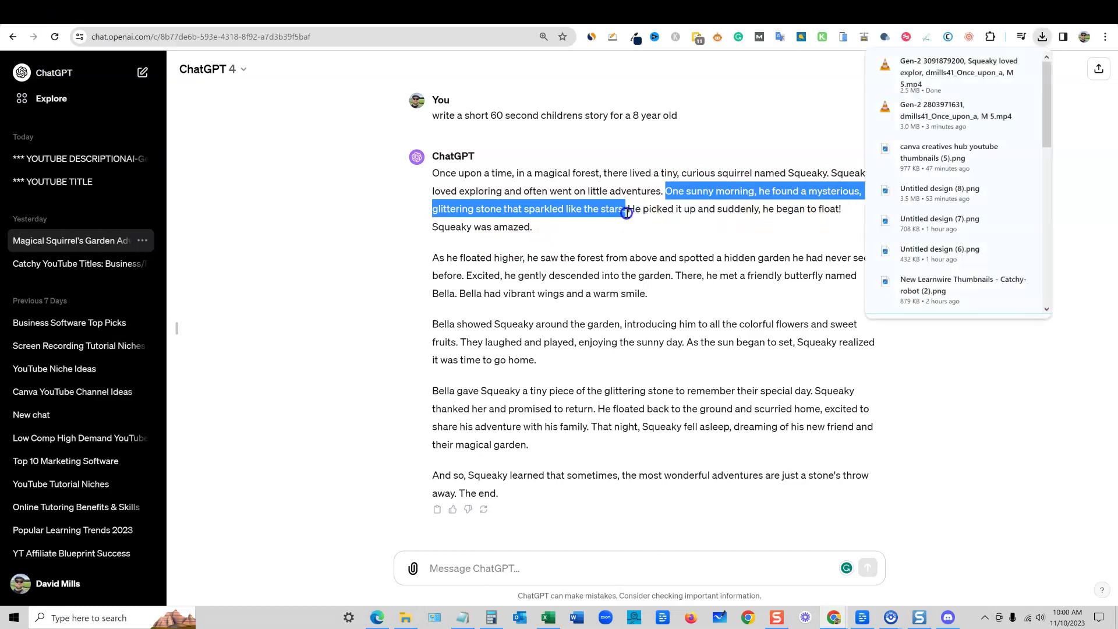
click(694, 209)
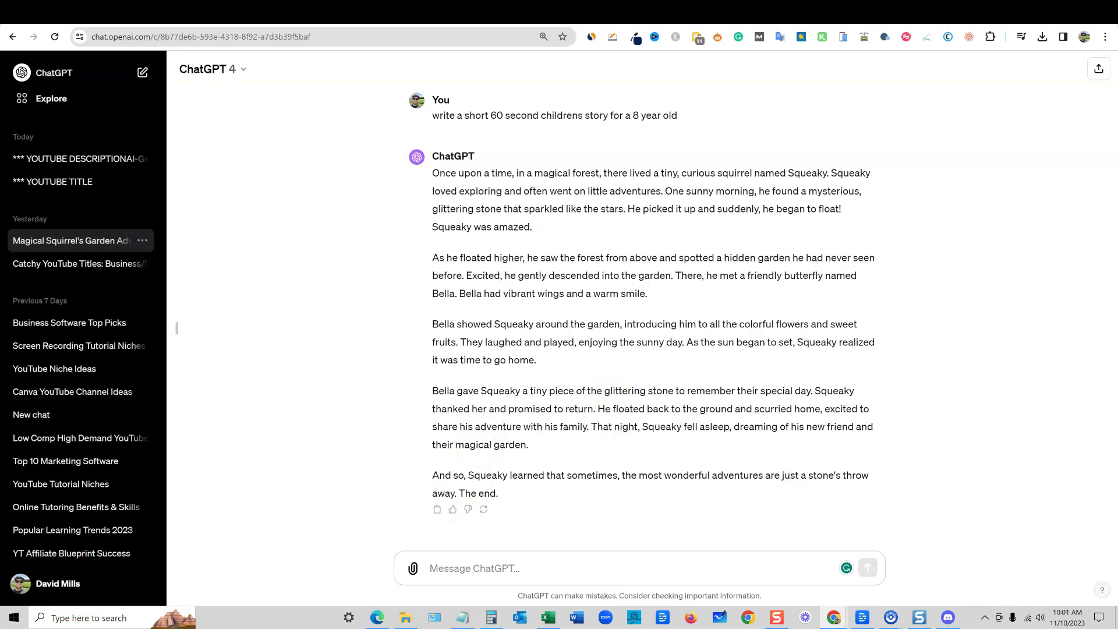
drag(539, 230, 430, 176)
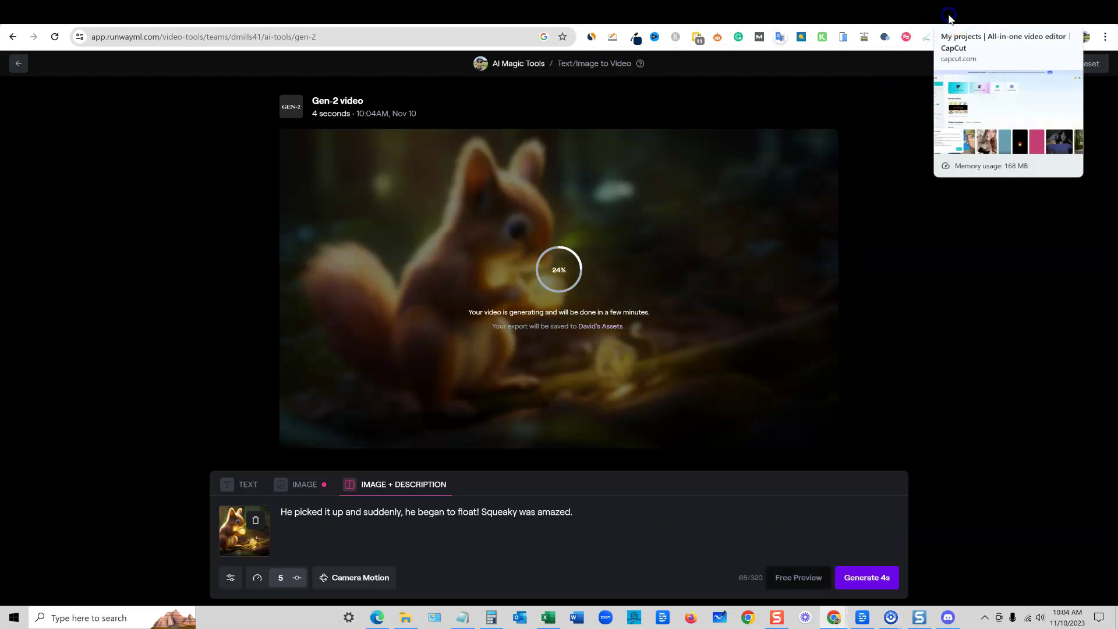
Look over the CapCut start page and the empty untitled project in its online editor
click(948, 19)
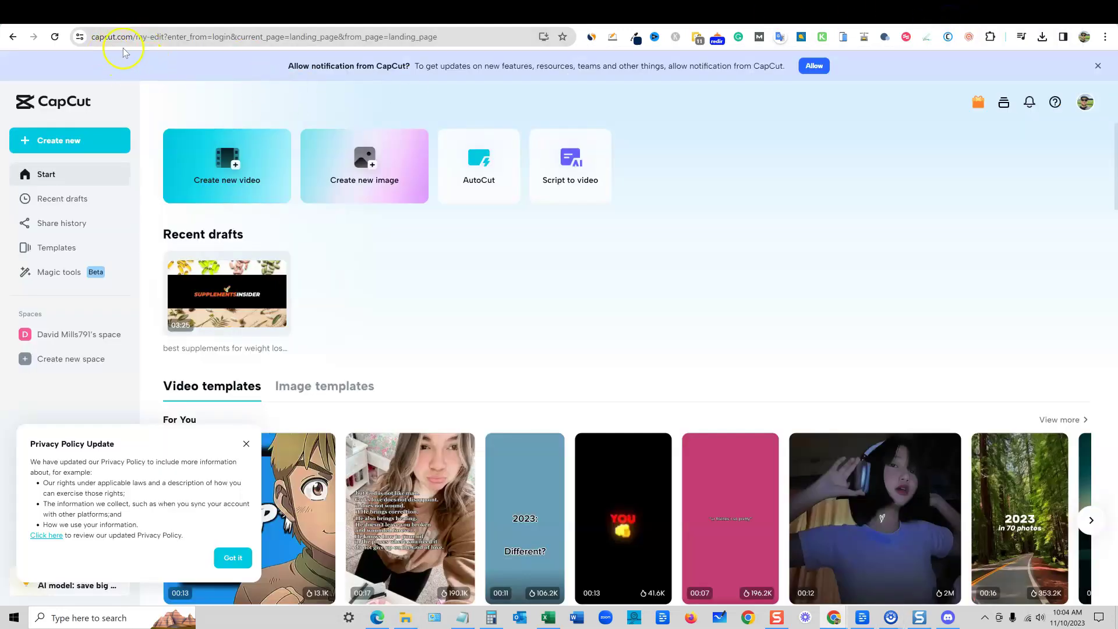
click(976, 19)
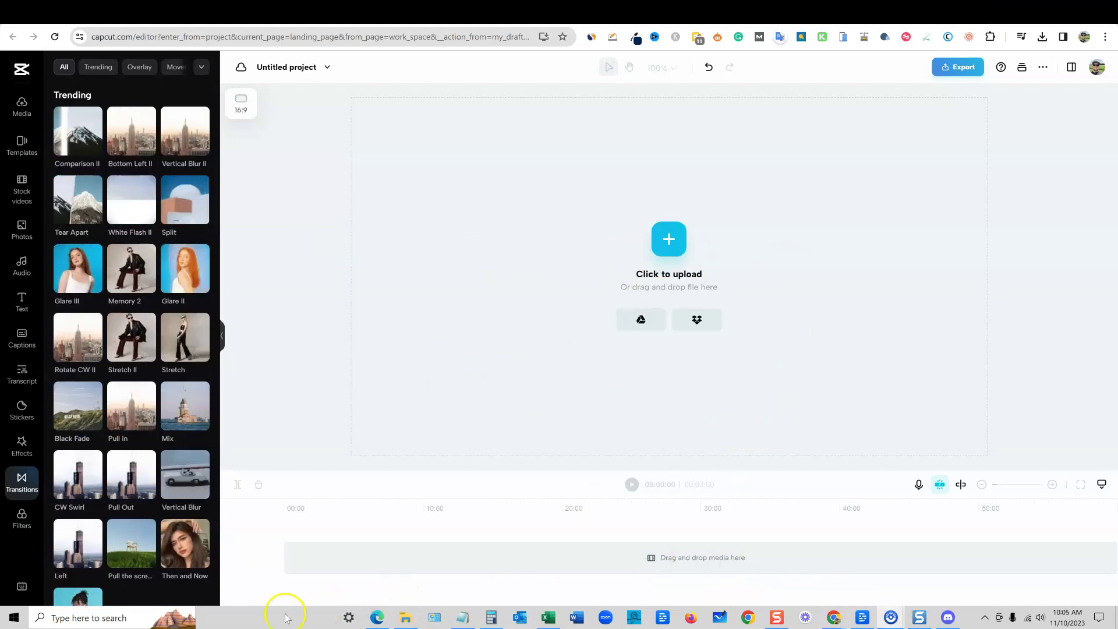
Launch Camtasia, glance at CapCut's video effects for comparison, and start a new Camtasia project
click(114, 618)
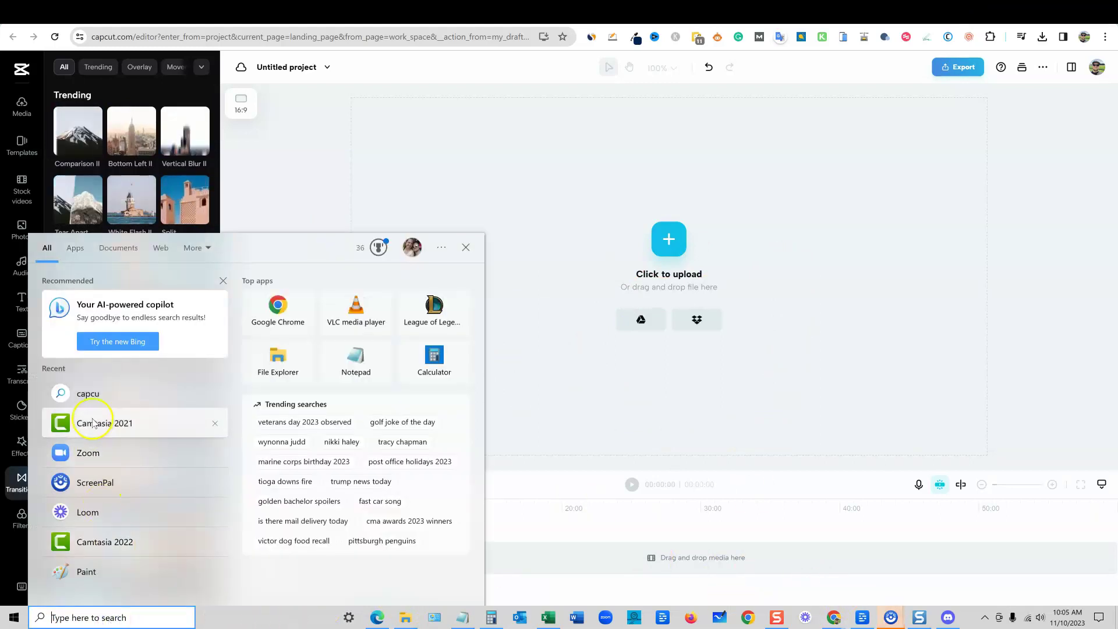
click(407, 531)
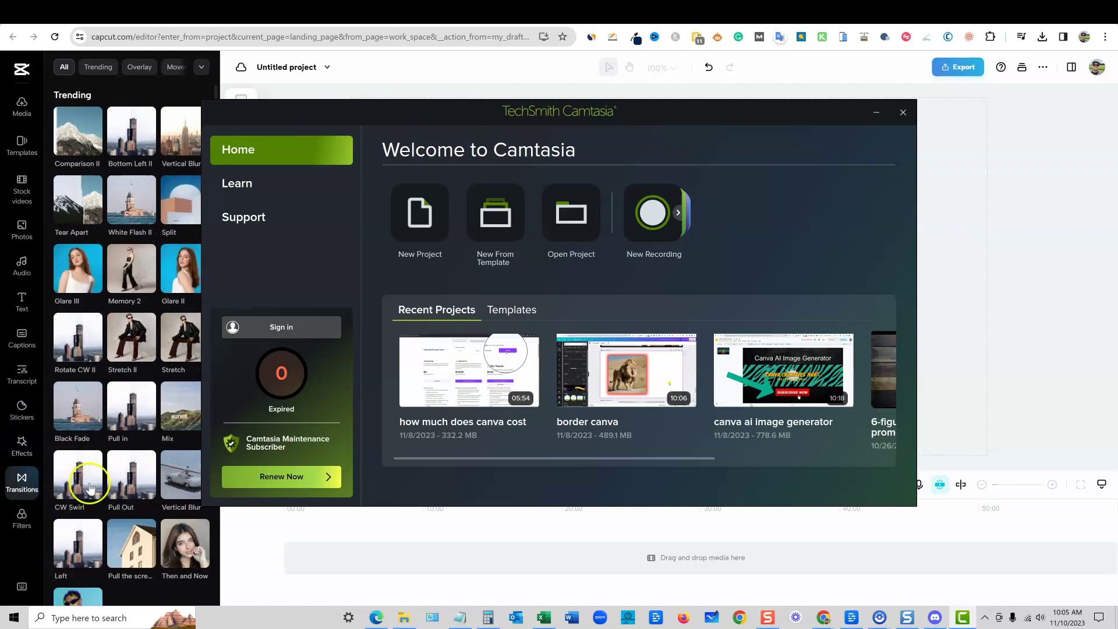
click(23, 454)
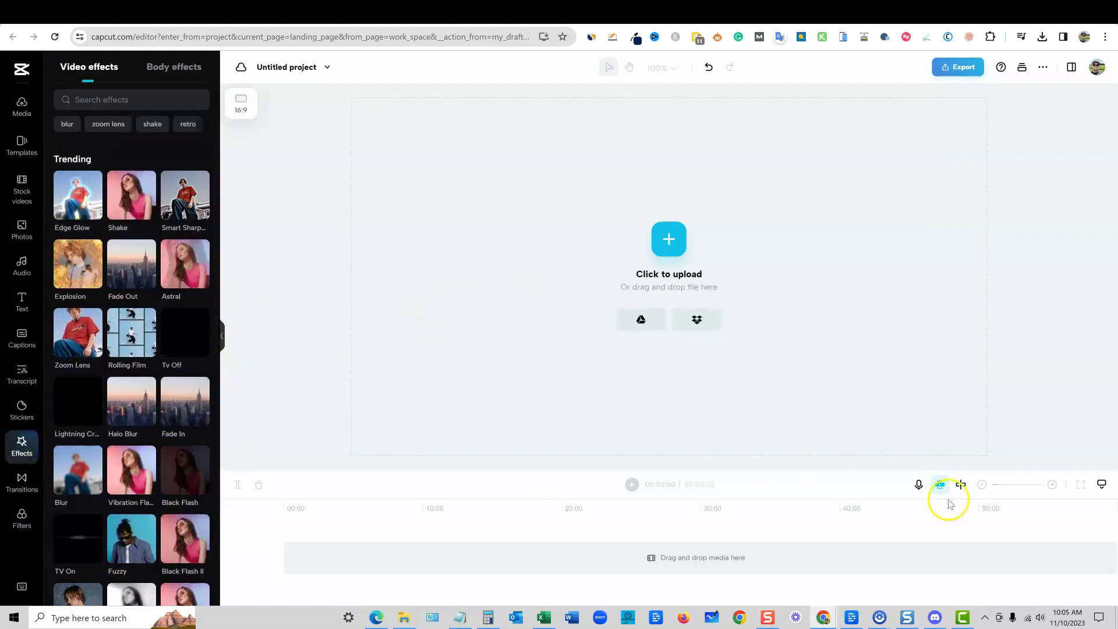
click(963, 616)
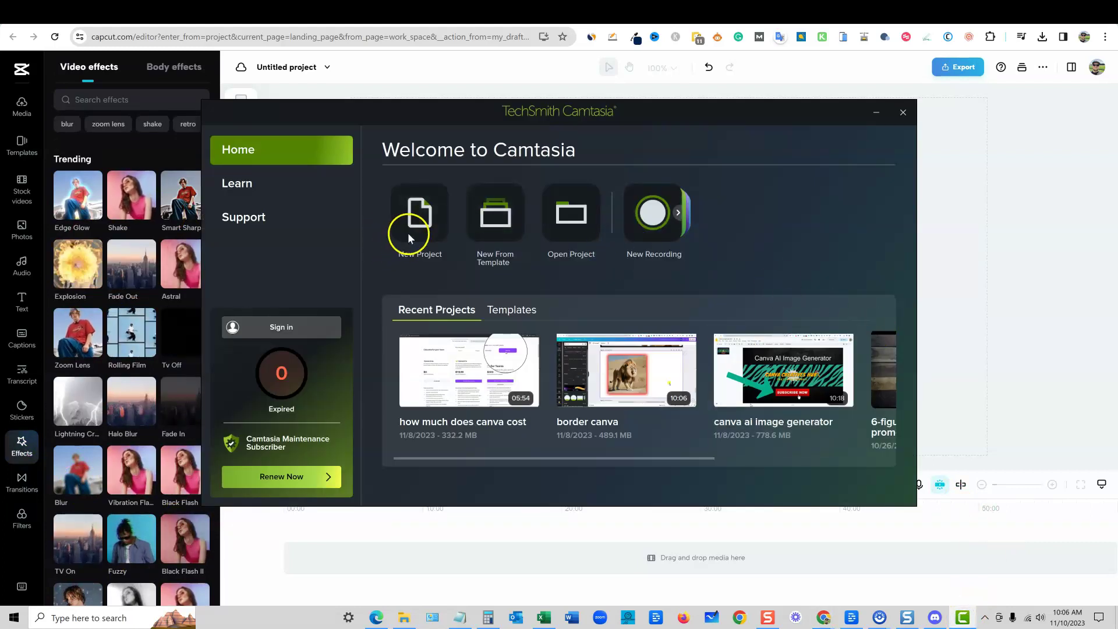
click(411, 228)
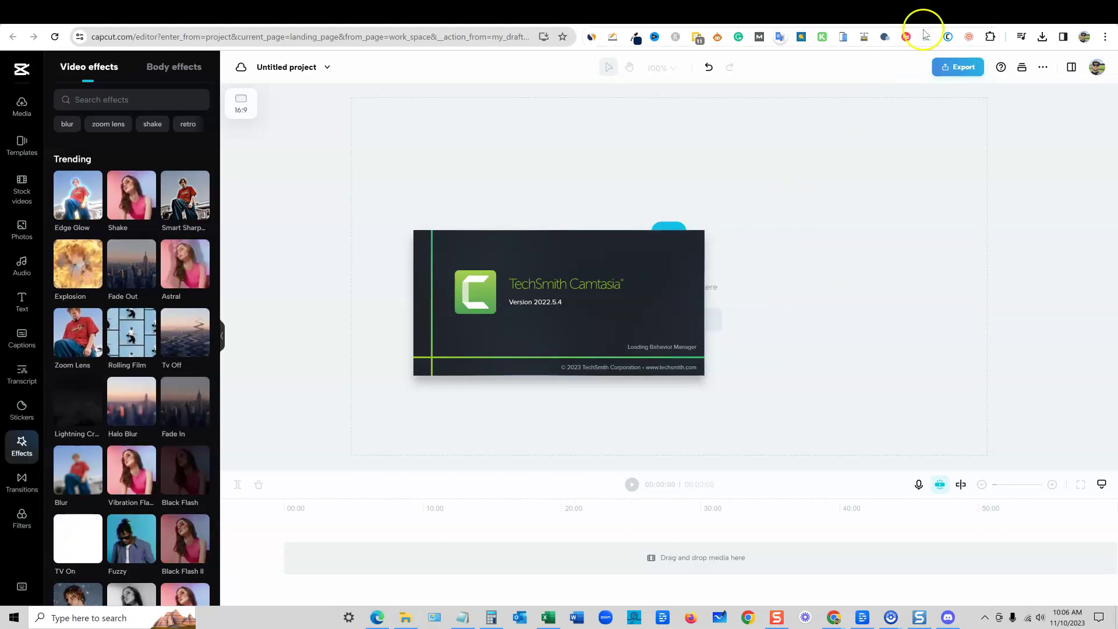
Return to Runway, play the "He picked it up and suddenly, he began to float!" video and download it
click(866, 18)
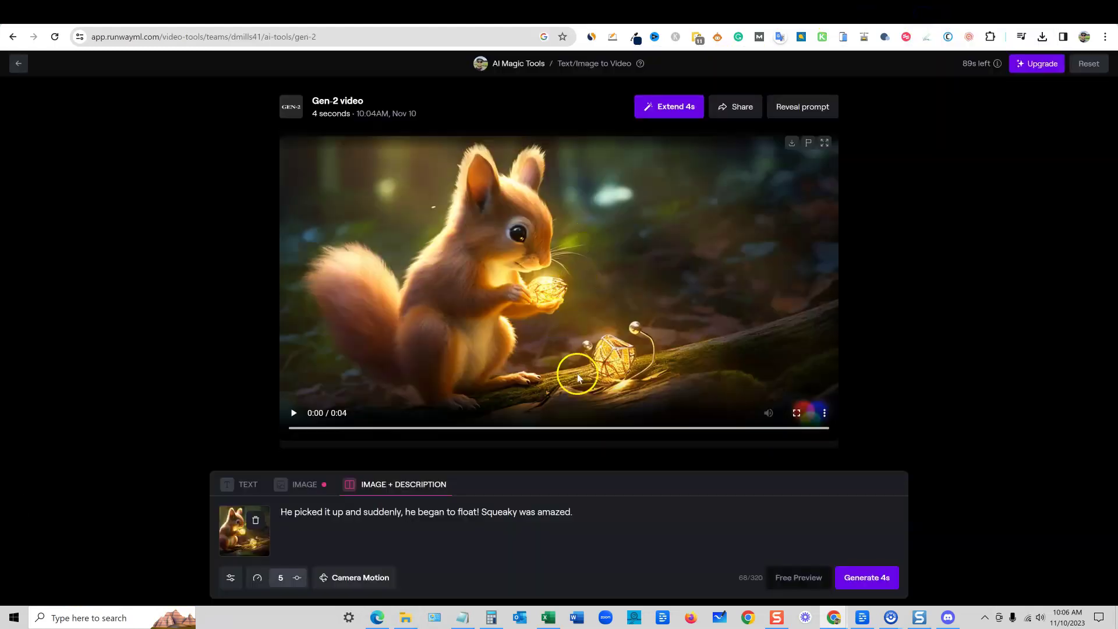
click(283, 415)
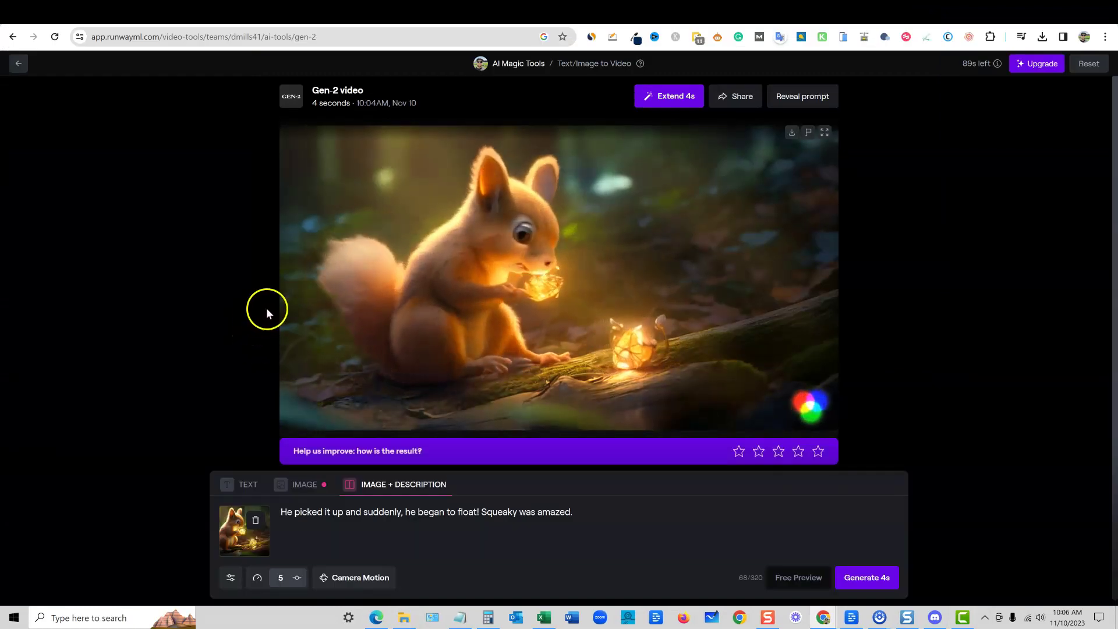
click(293, 402)
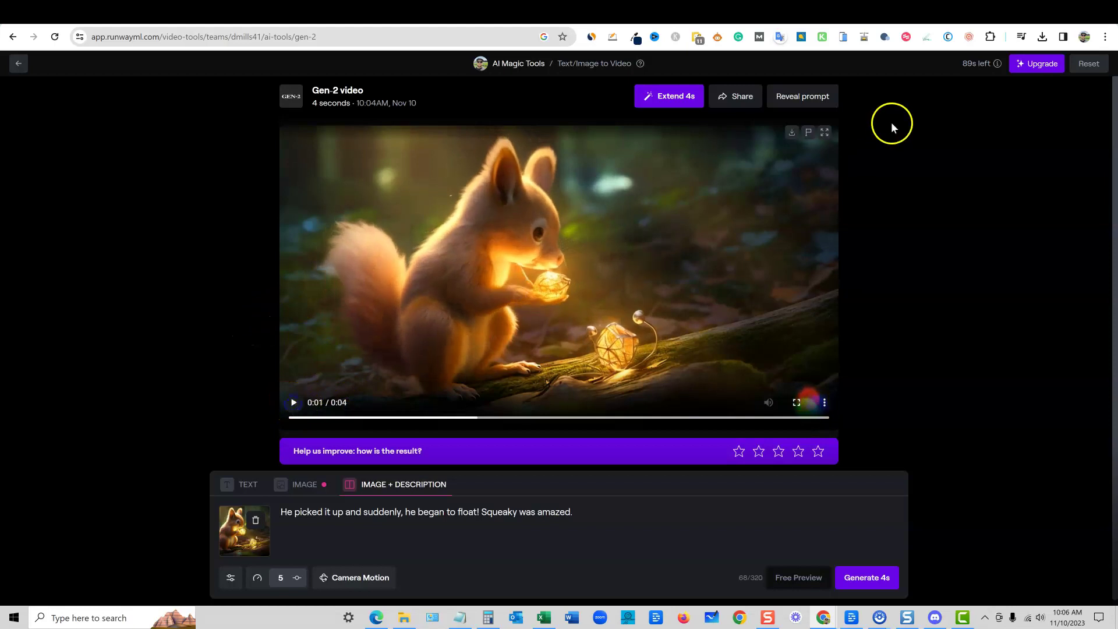
click(790, 134)
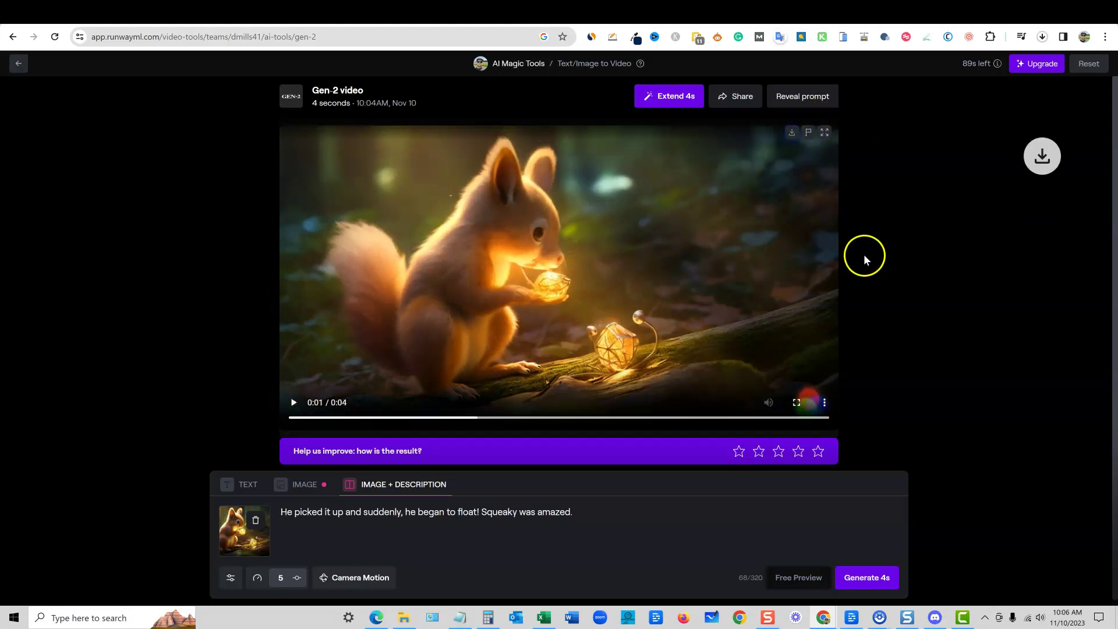
Switch to Camtasia and import the four Gen-2 squirrel story videos from the Downloads folder into the media bin
click(961, 620)
click(161, 242)
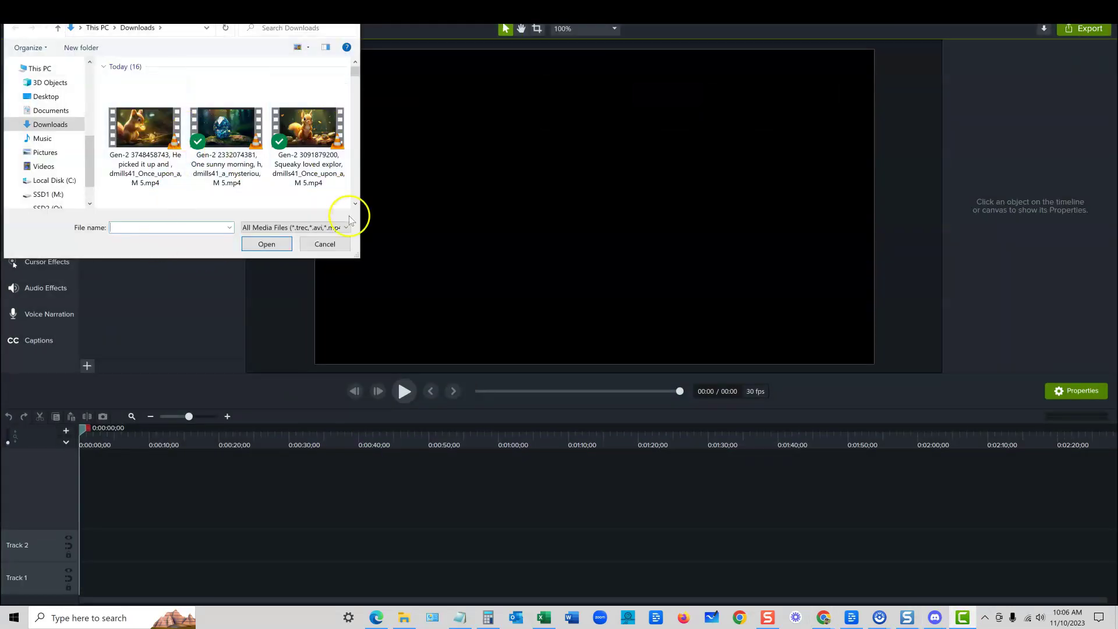
drag(365, 258, 624, 309)
click(161, 105)
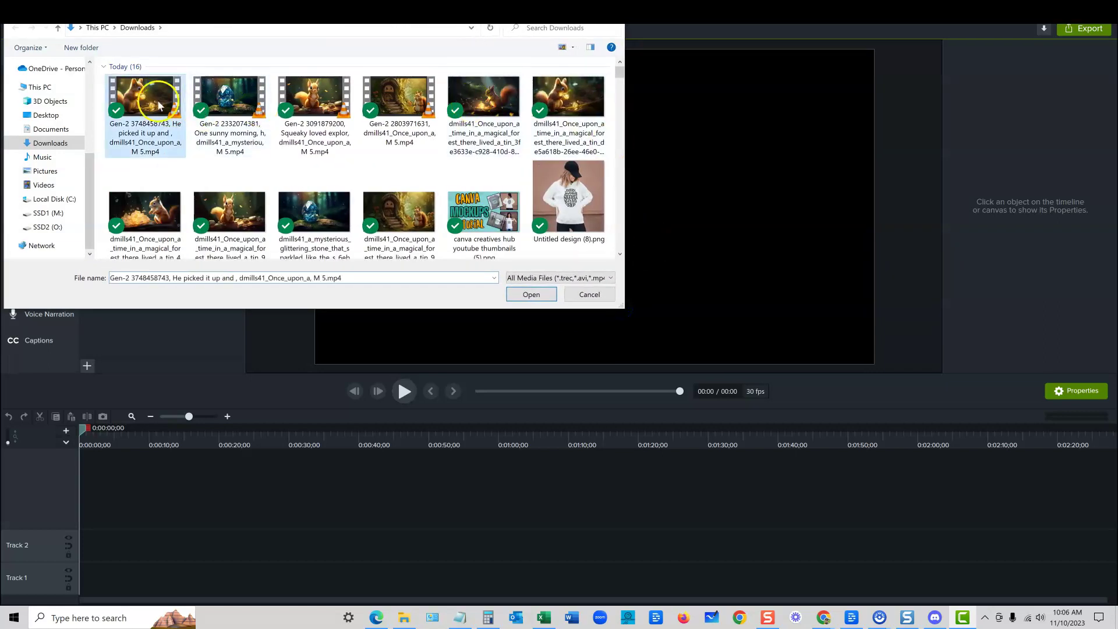
click(520, 295)
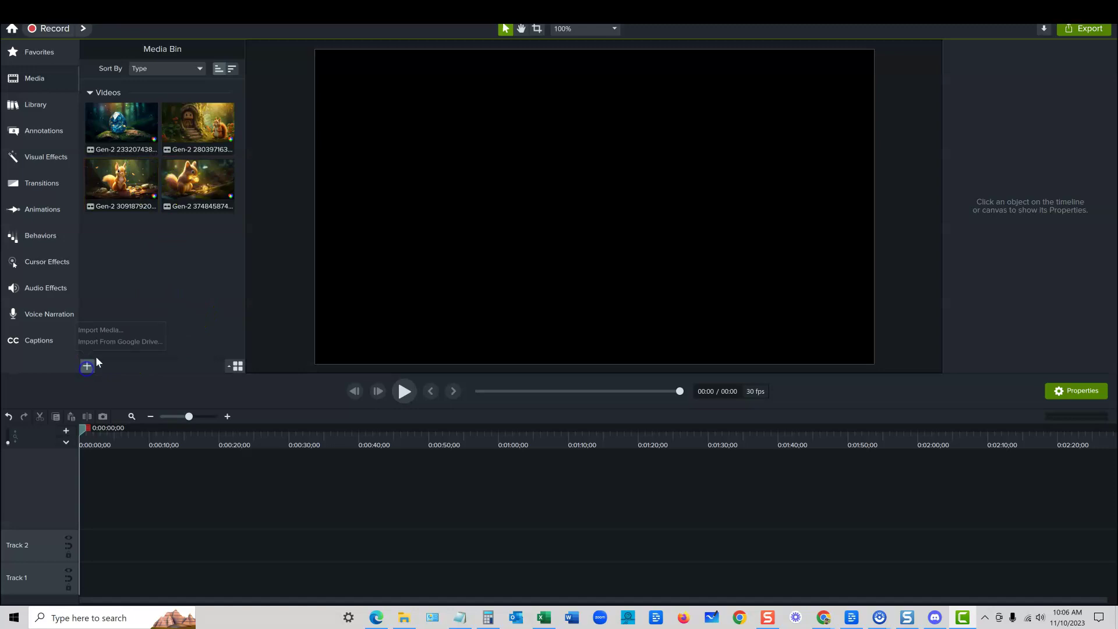
Import the happy-acoustic-guitar background music and the ElevenLabs narration MP3s, and add a third track to the timeline
click(112, 331)
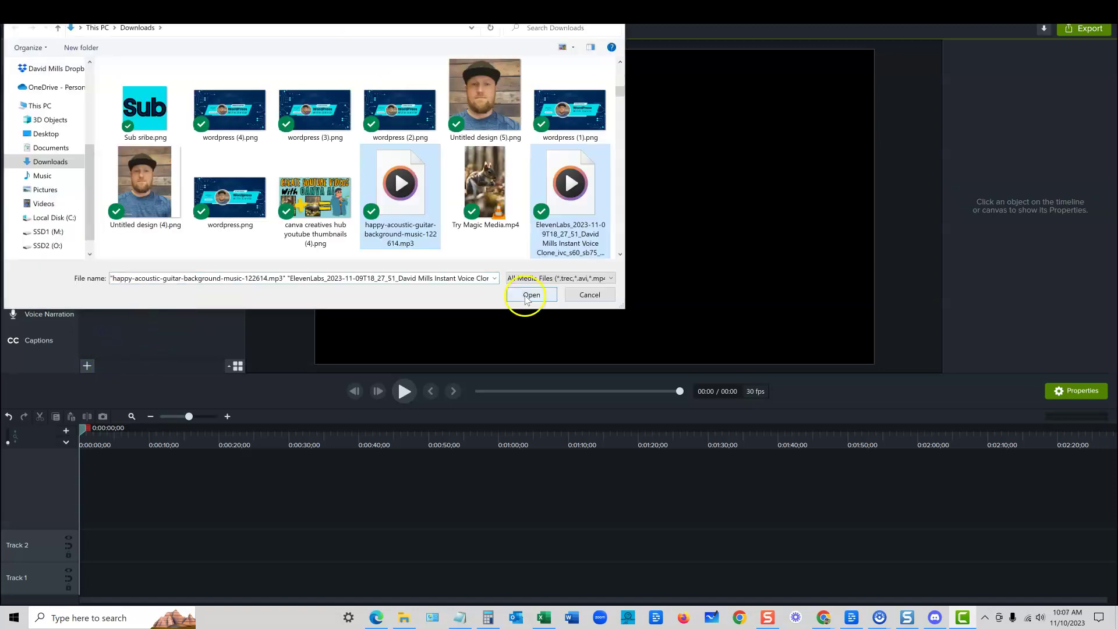
click(529, 295)
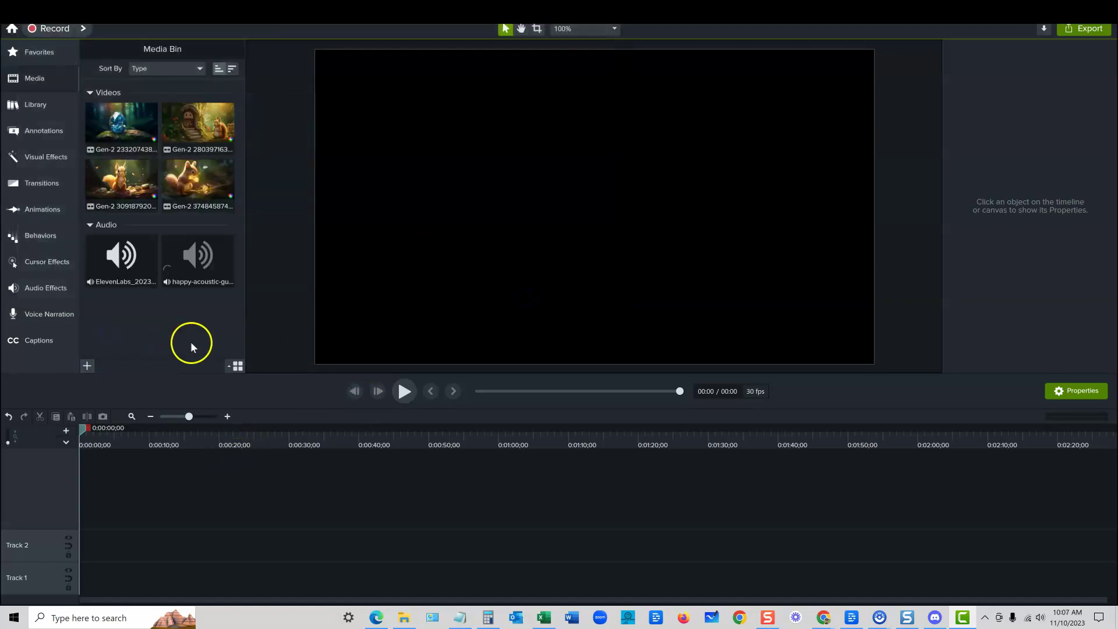
click(66, 431)
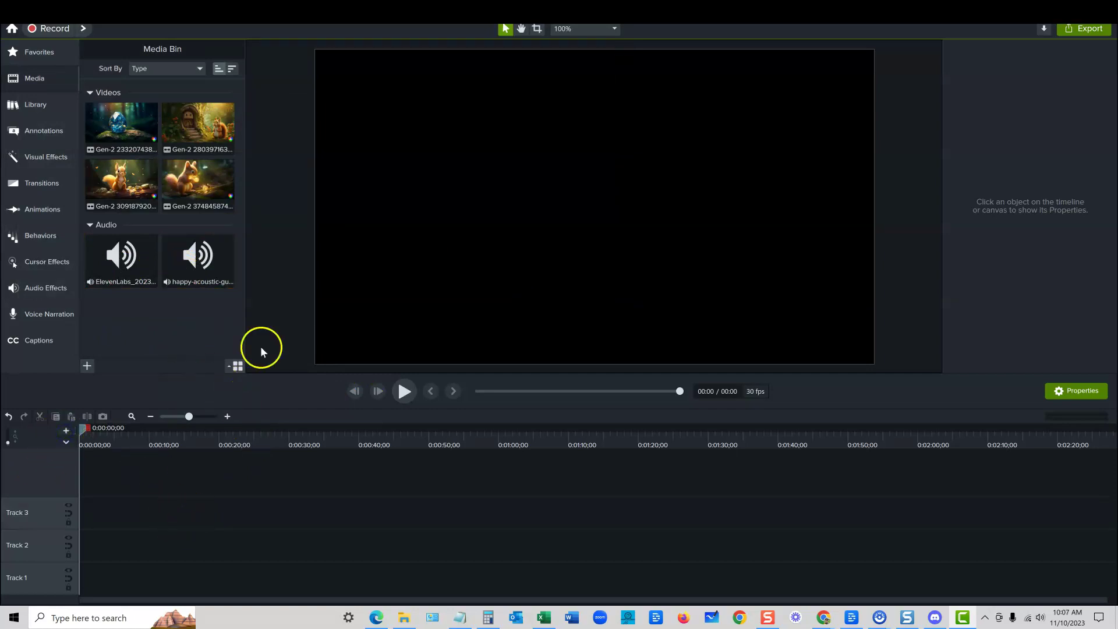
Place the squirrel and tree house clip at the start of Track 1 and the ElevenLabs narration at the start of Track 2
click(200, 126)
drag(201, 127, 68, 580)
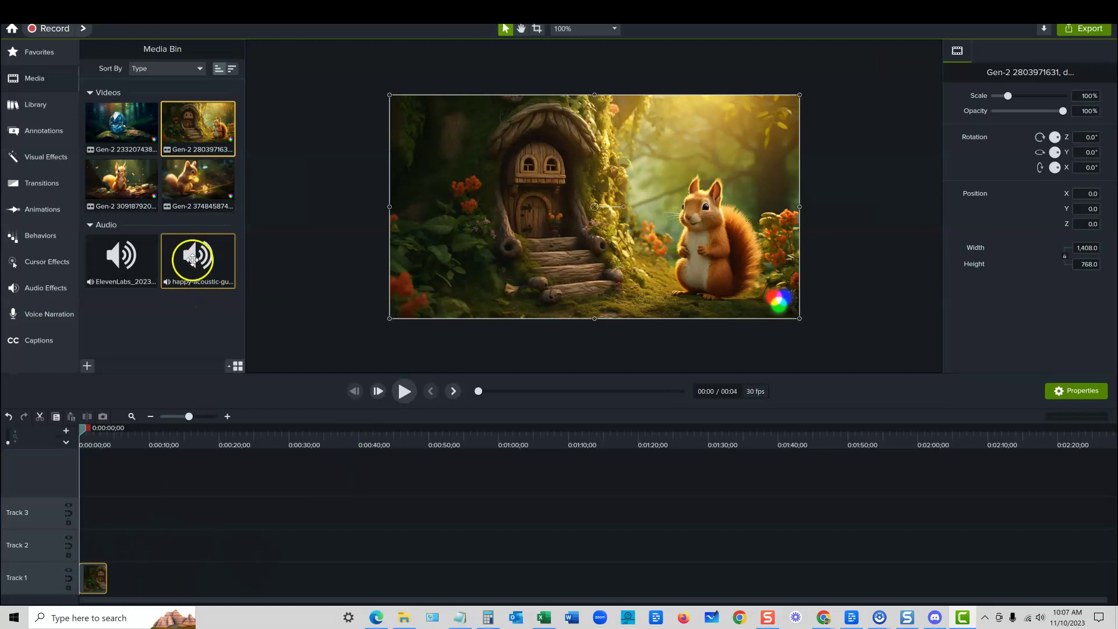
drag(117, 264, 79, 550)
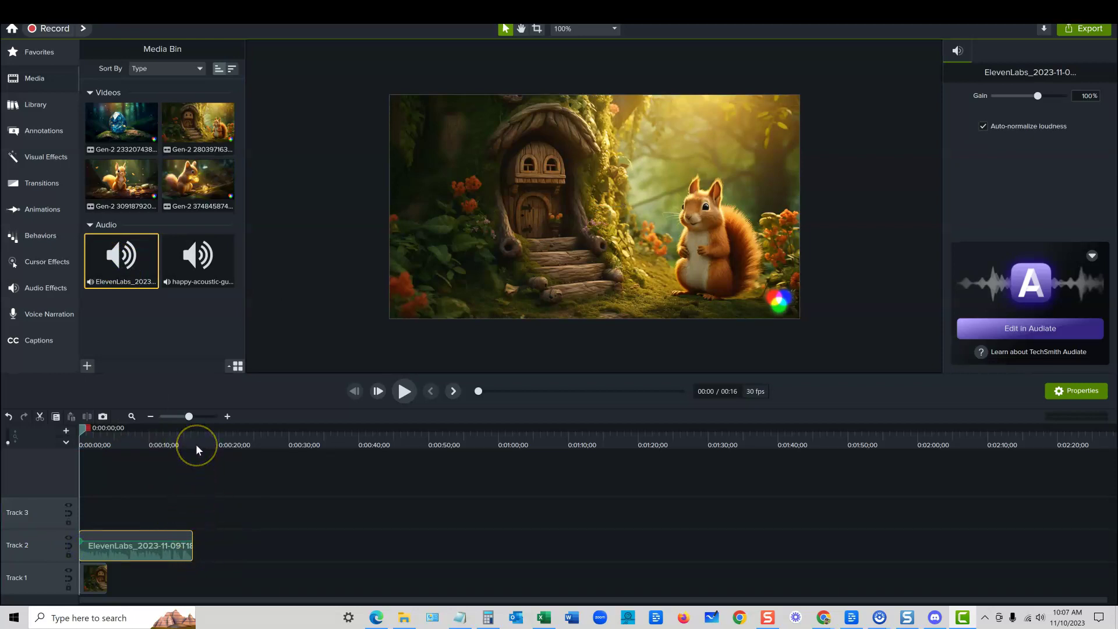
Add Clip Speed to the narration on Track 2 and set its speed to 0.88x
right_click(181, 557)
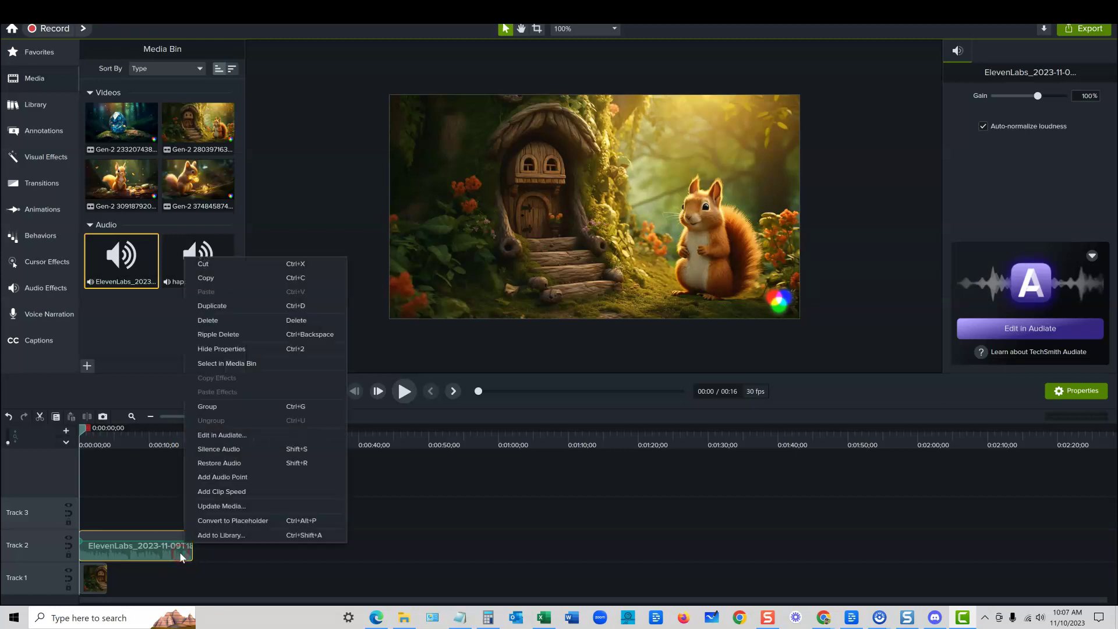
click(226, 491)
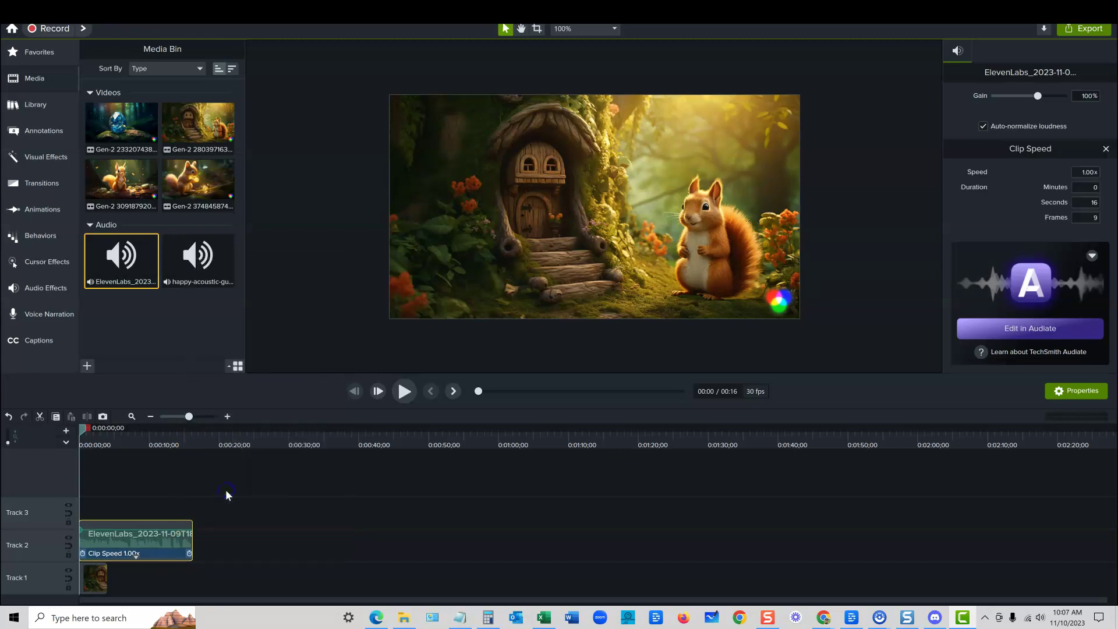
click(1082, 174)
text(.88x)
key(Return)
click(260, 492)
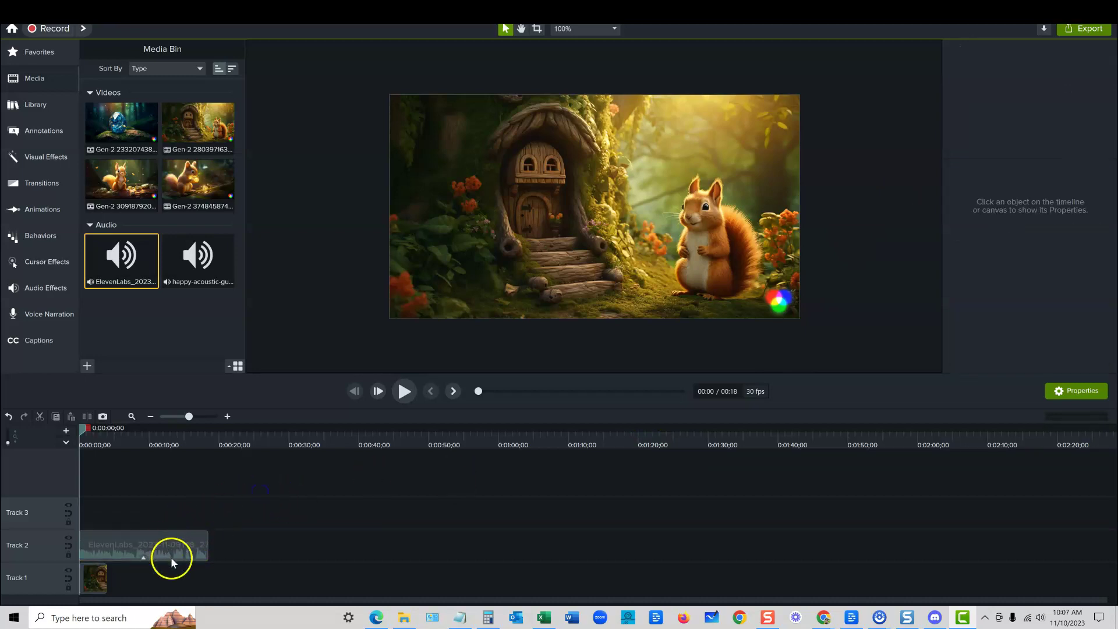
drag(82, 512, 176, 552)
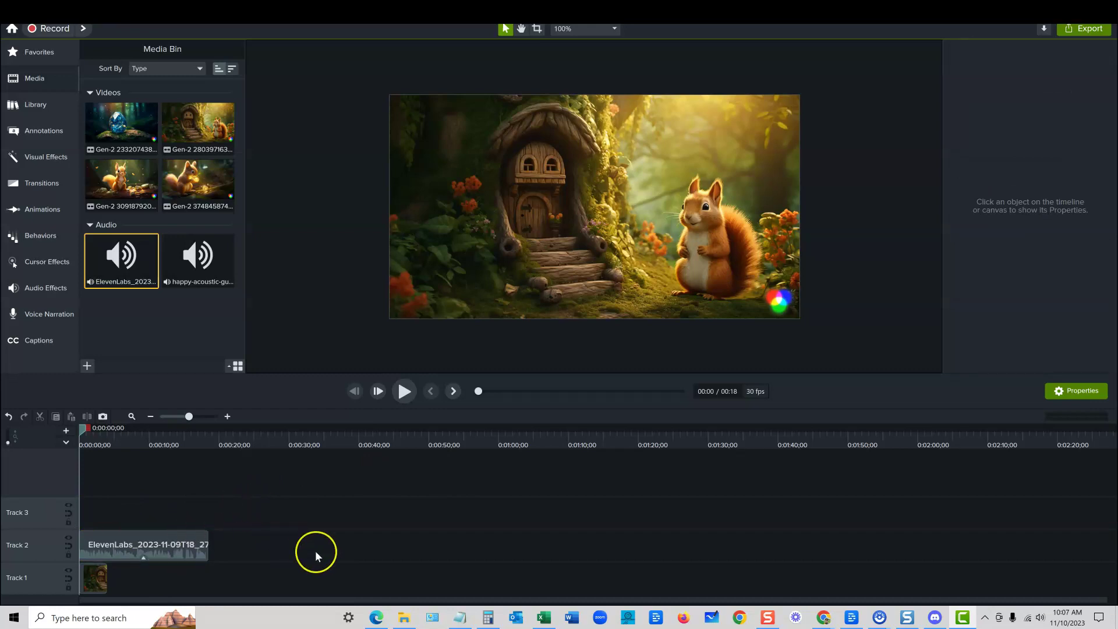
drag(95, 598, 183, 553)
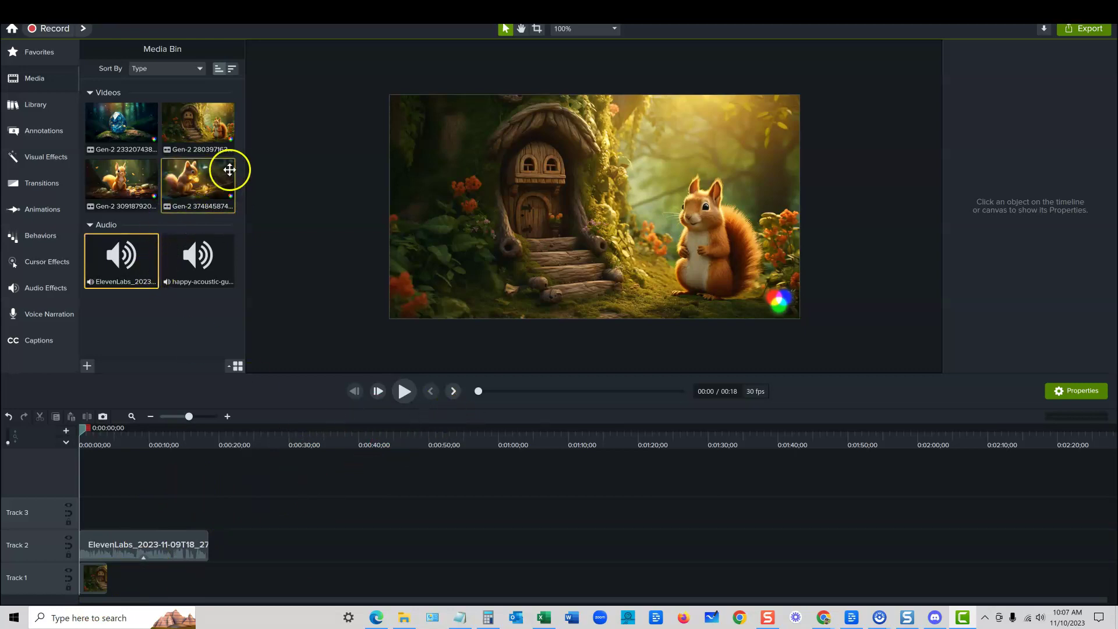
click(96, 579)
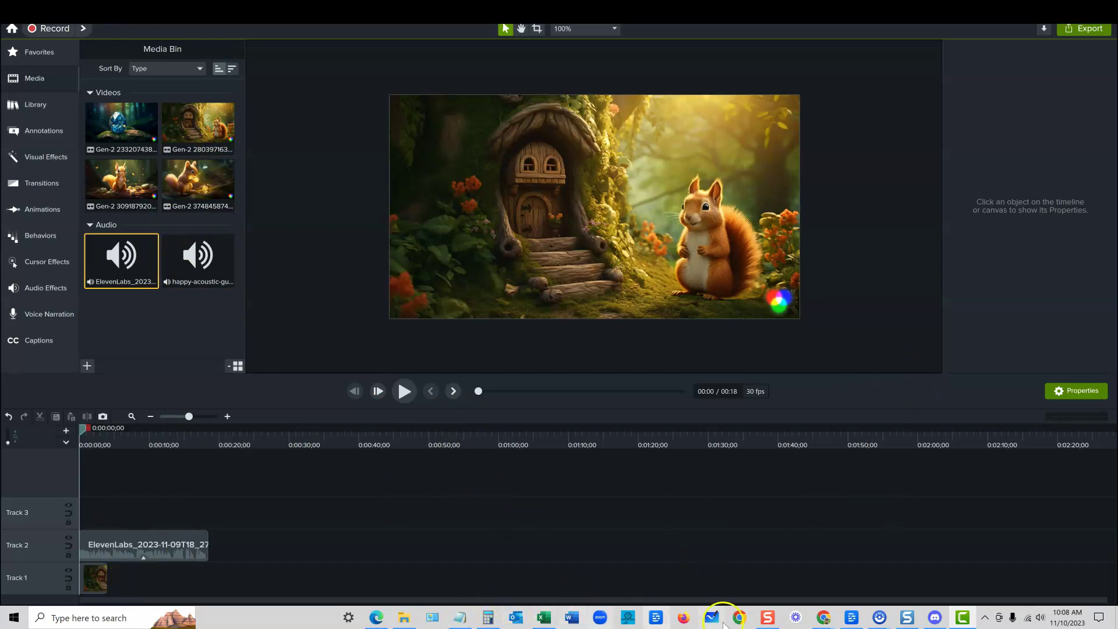
Review the first paragraph of the ChatGPT story in the browser and its sentence-by-sentence split in Notepad
click(823, 617)
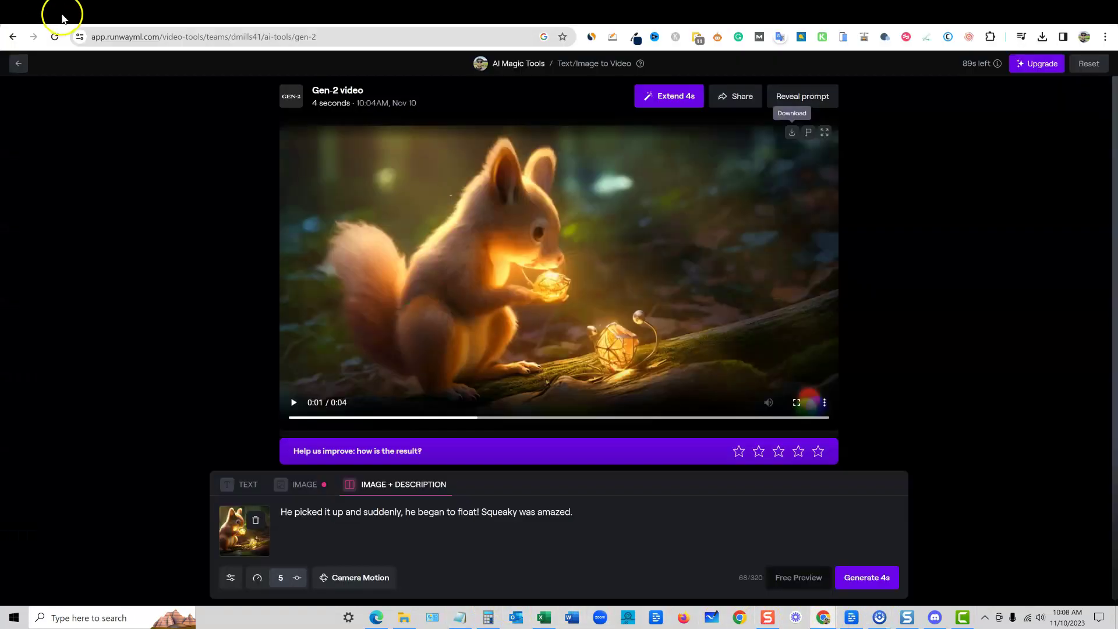
click(64, 13)
click(429, 201)
drag(431, 173, 549, 228)
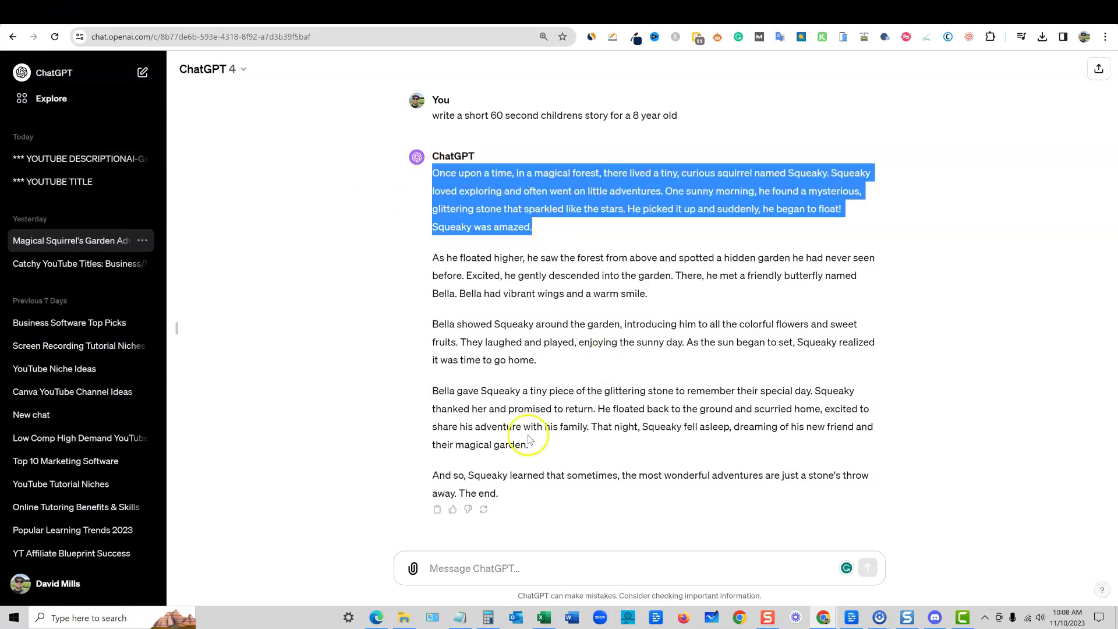
click(461, 620)
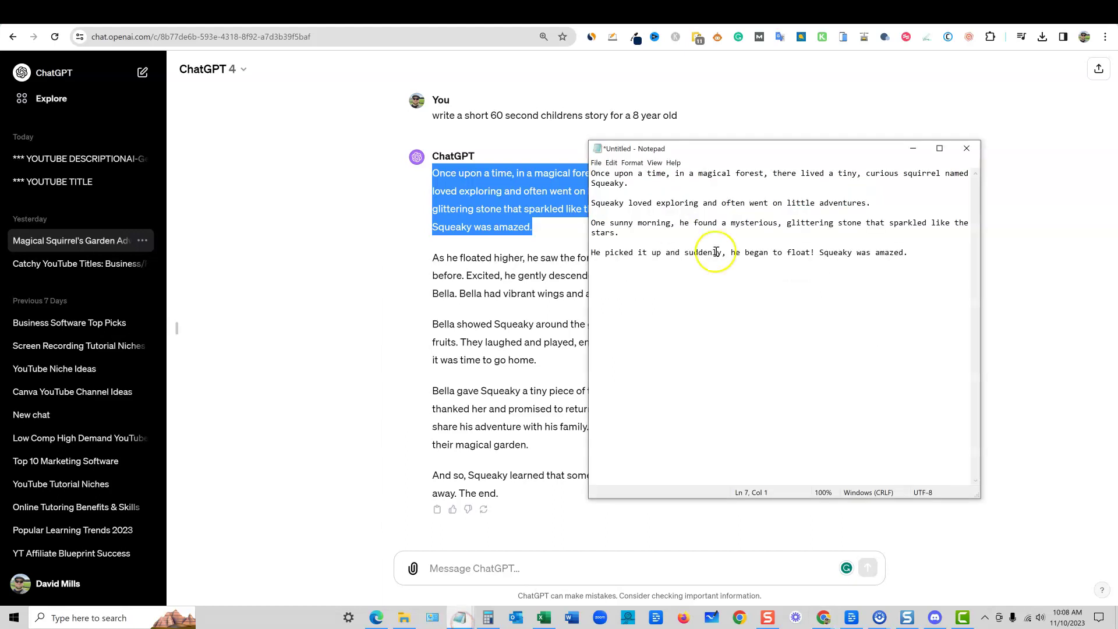
drag(756, 154, 1117, 49)
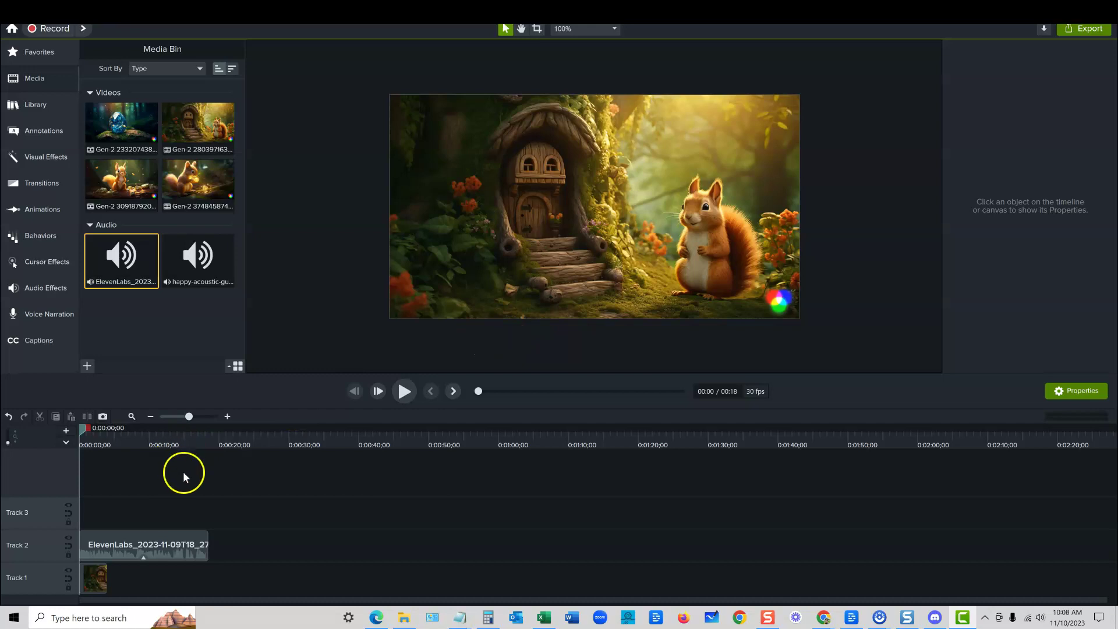
Play the narration to the end of its first sentence, and stretch the first clip with Clip Speed to end there, about 4;28
click(404, 391)
drag(116, 429, 108, 429)
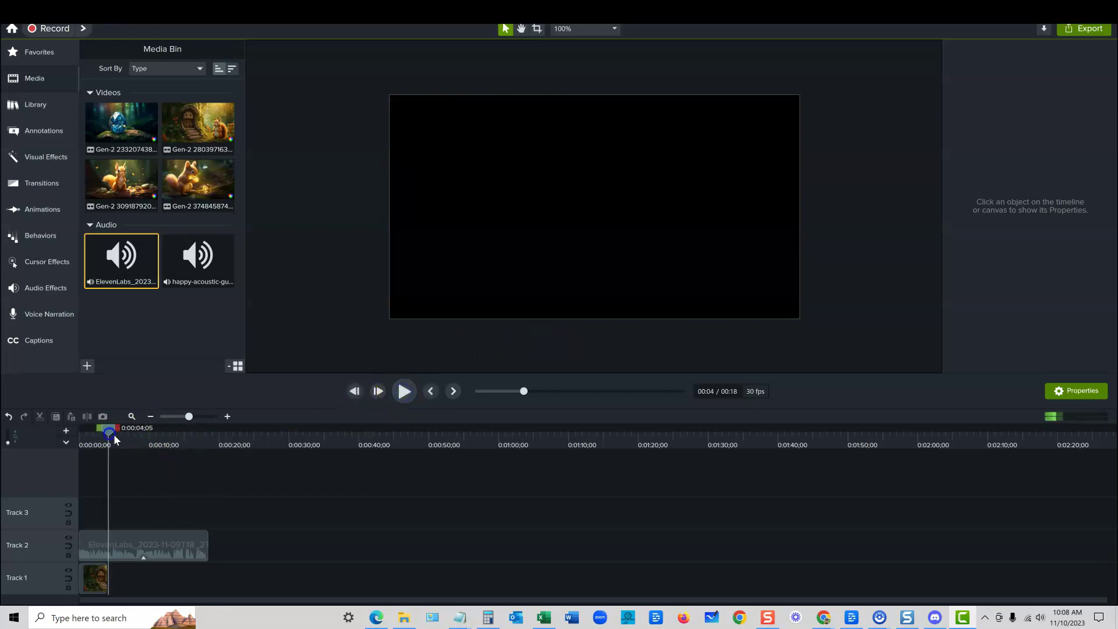
click(404, 392)
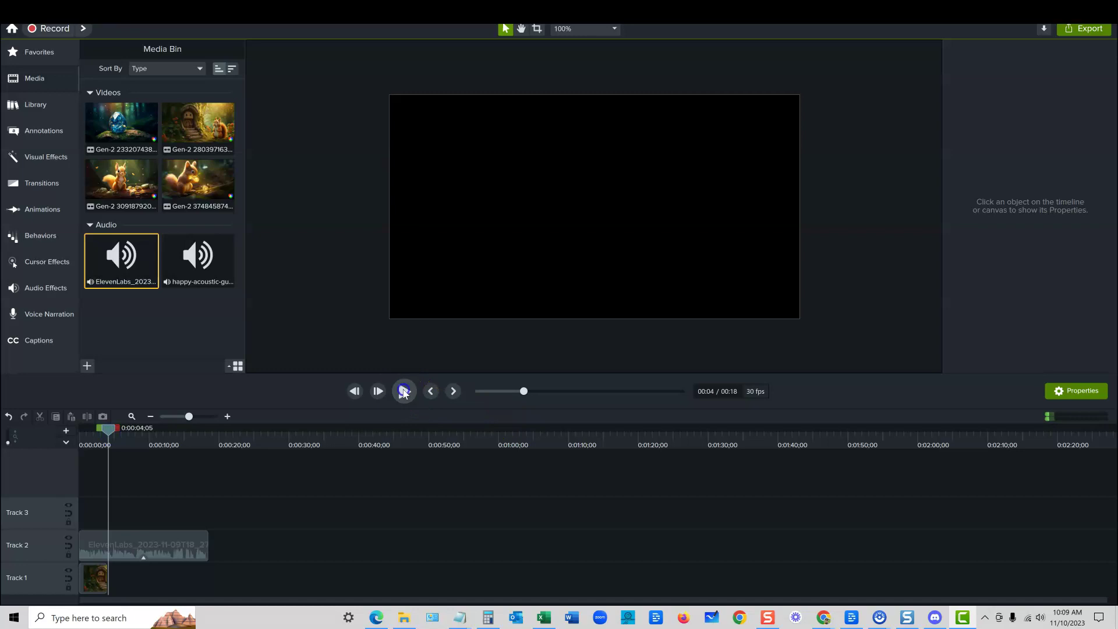
click(98, 580)
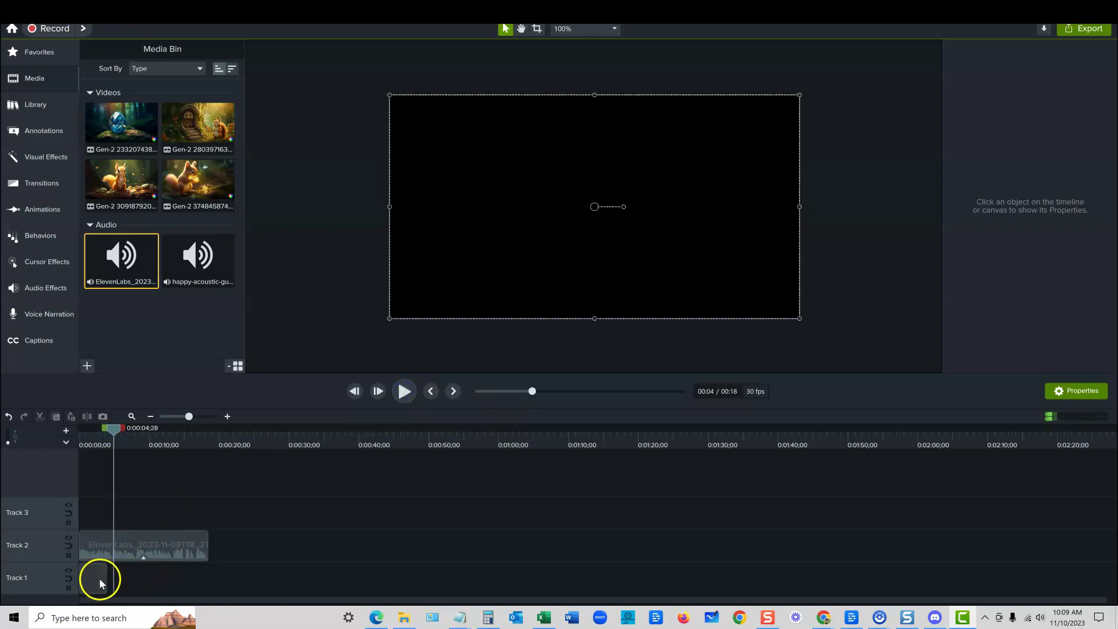
right_click(97, 577)
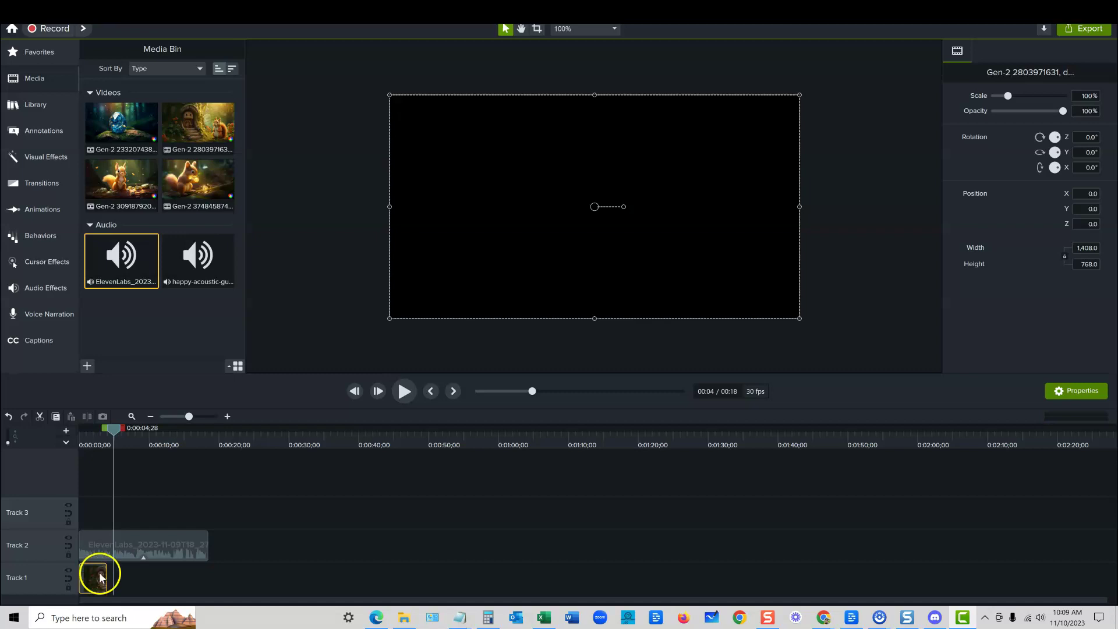
click(124, 495)
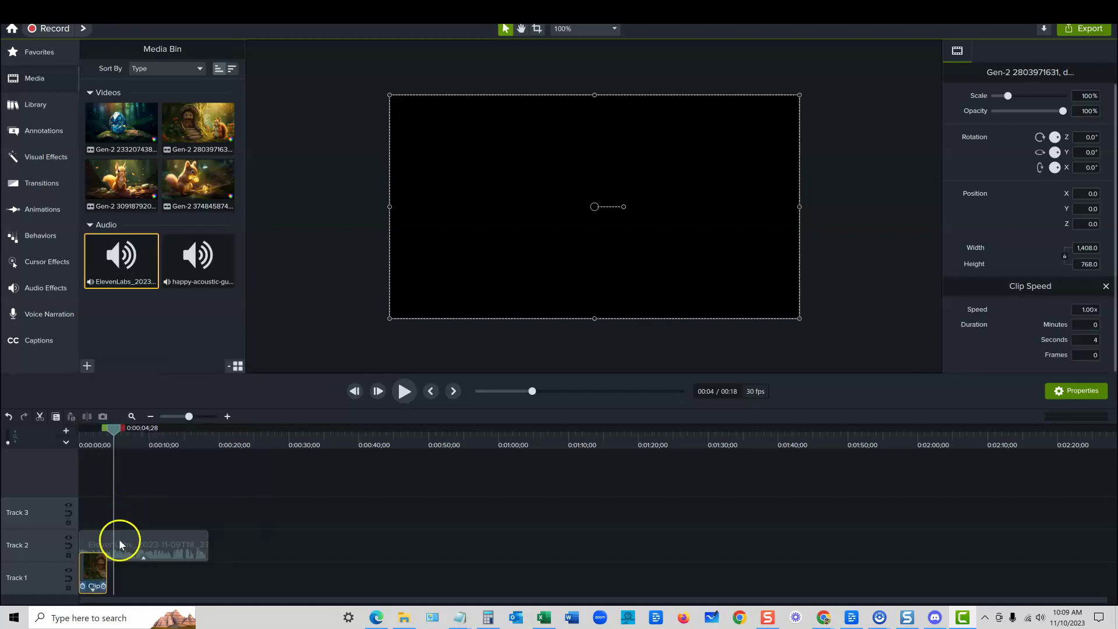
click(103, 587)
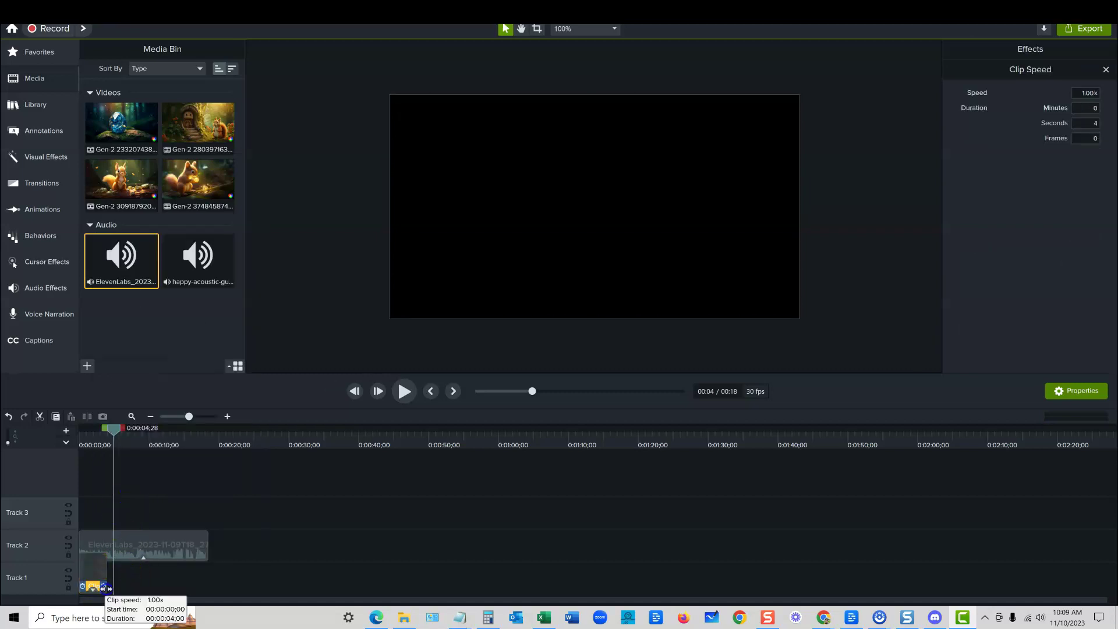
click(297, 546)
Replay the timeline from the start to about 5;02 to check the stretched first clip against the narration
drag(114, 429, 81, 429)
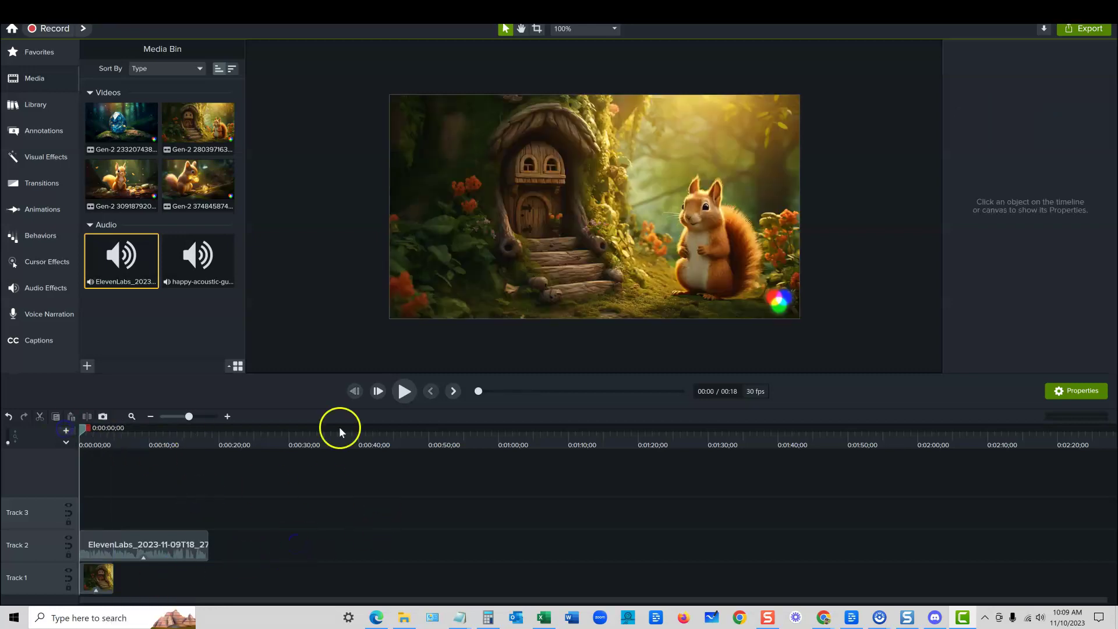
click(404, 394)
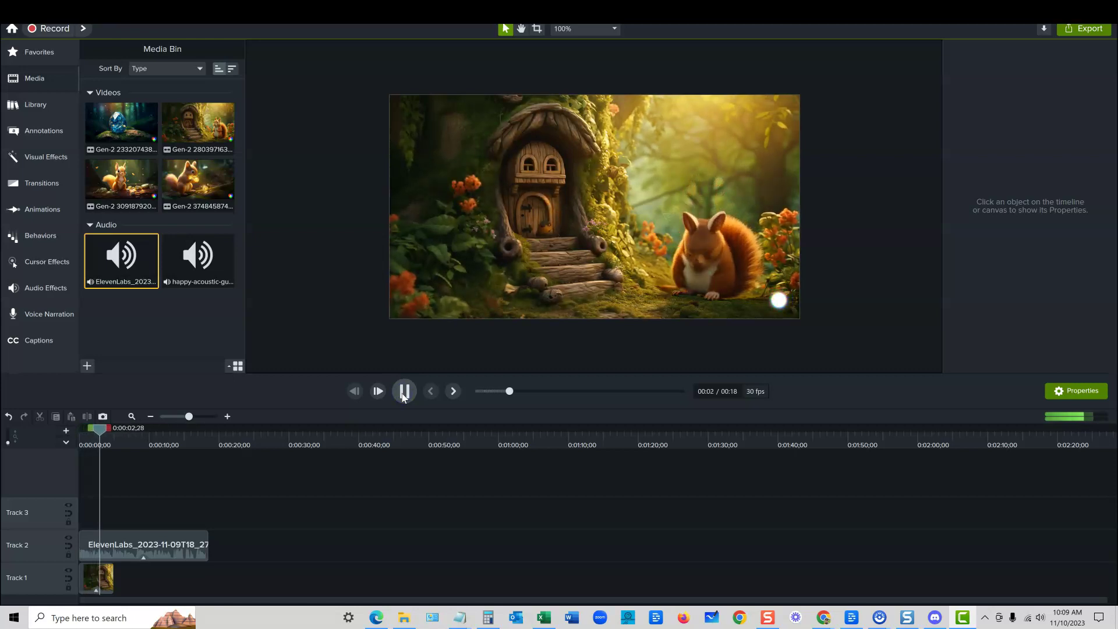
click(404, 393)
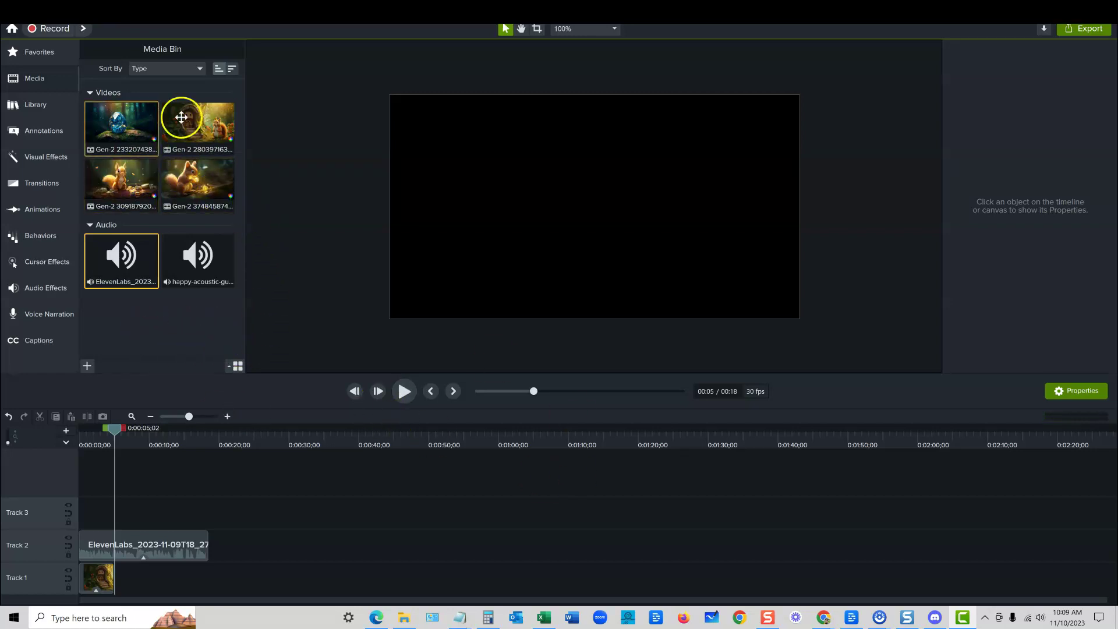
Place the "Squeaky loved exploring" clip second on Track 1 and shorten it with Clip Speed to end with its sentence at 8;00
drag(125, 182, 125, 582)
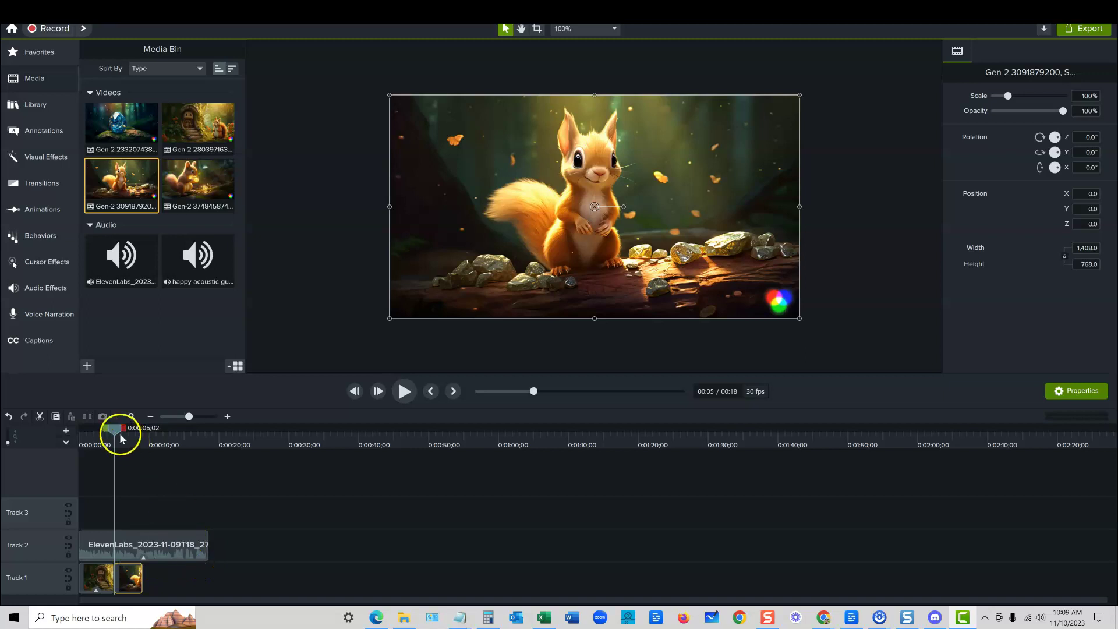
click(404, 391)
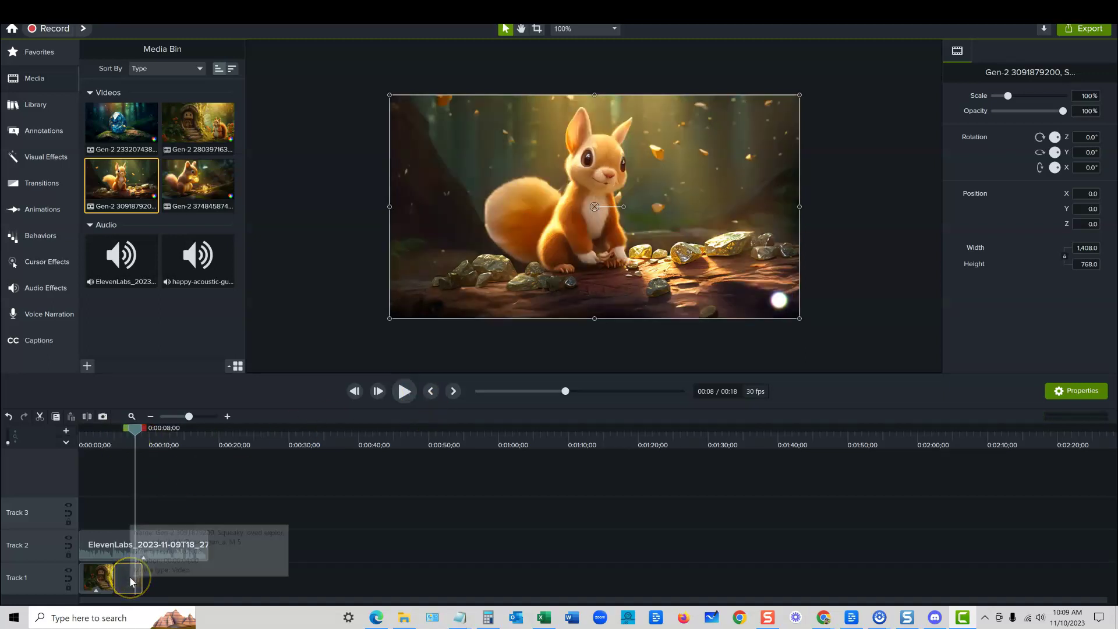
right_click(129, 575)
click(174, 489)
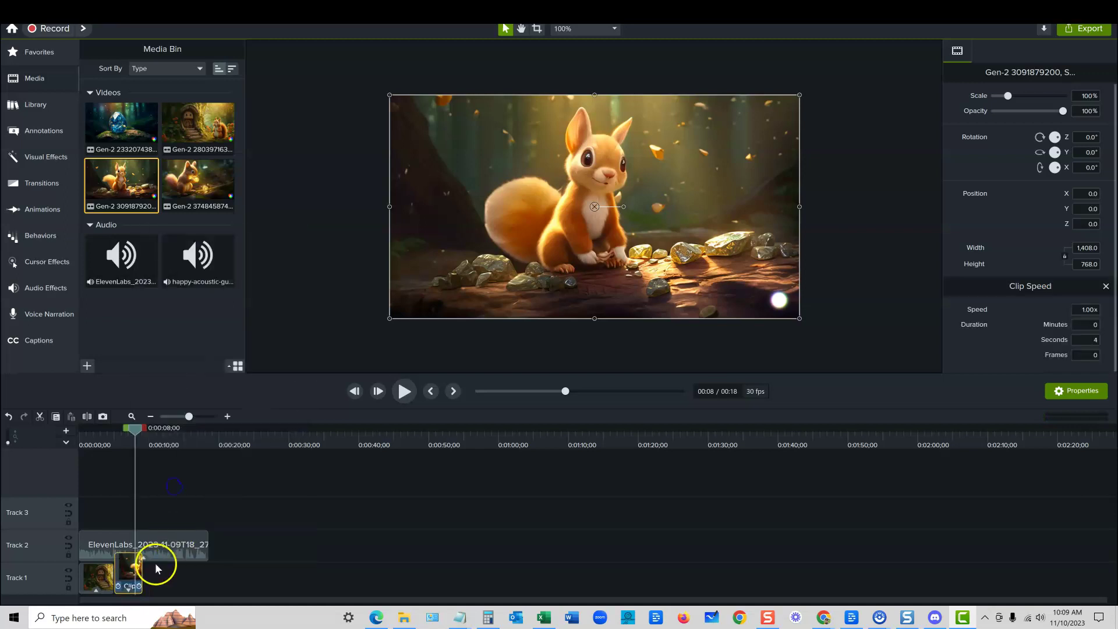
drag(142, 586, 135, 587)
click(249, 579)
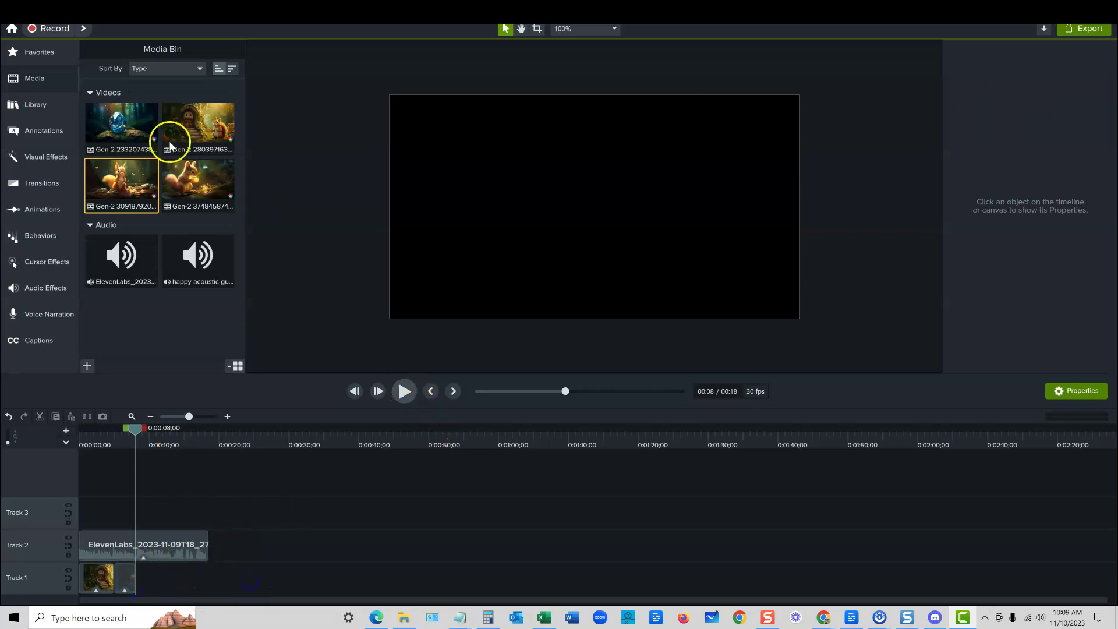
Place the blue glittering stone clip third on Track 1 and stretch it with Clip Speed to end with its sentence at 13;09
drag(124, 124, 145, 585)
click(171, 577)
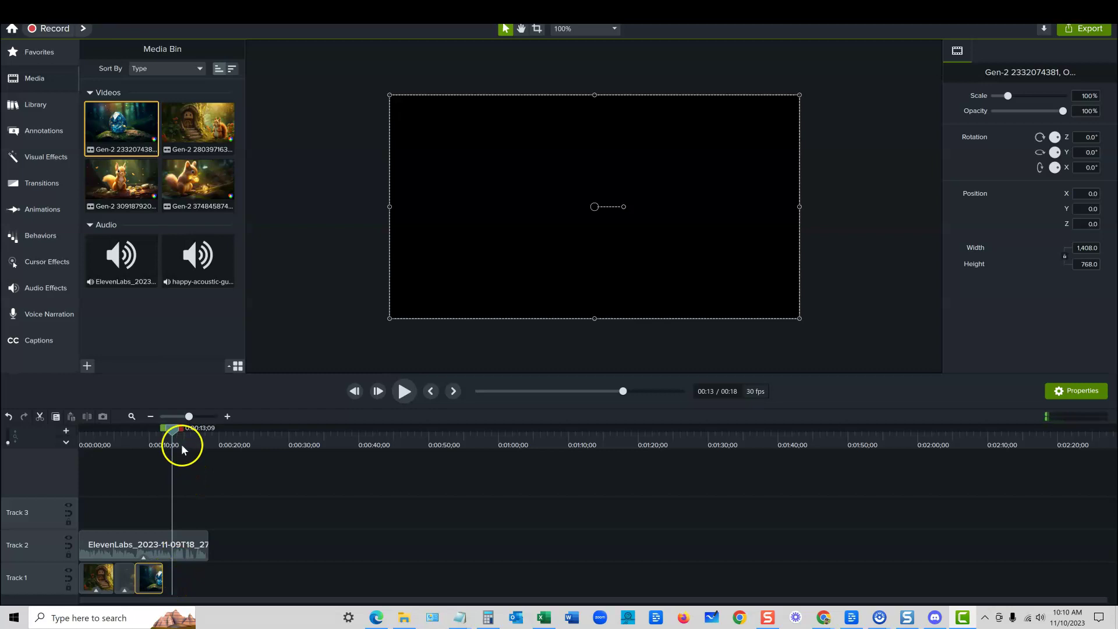
right_click(157, 582)
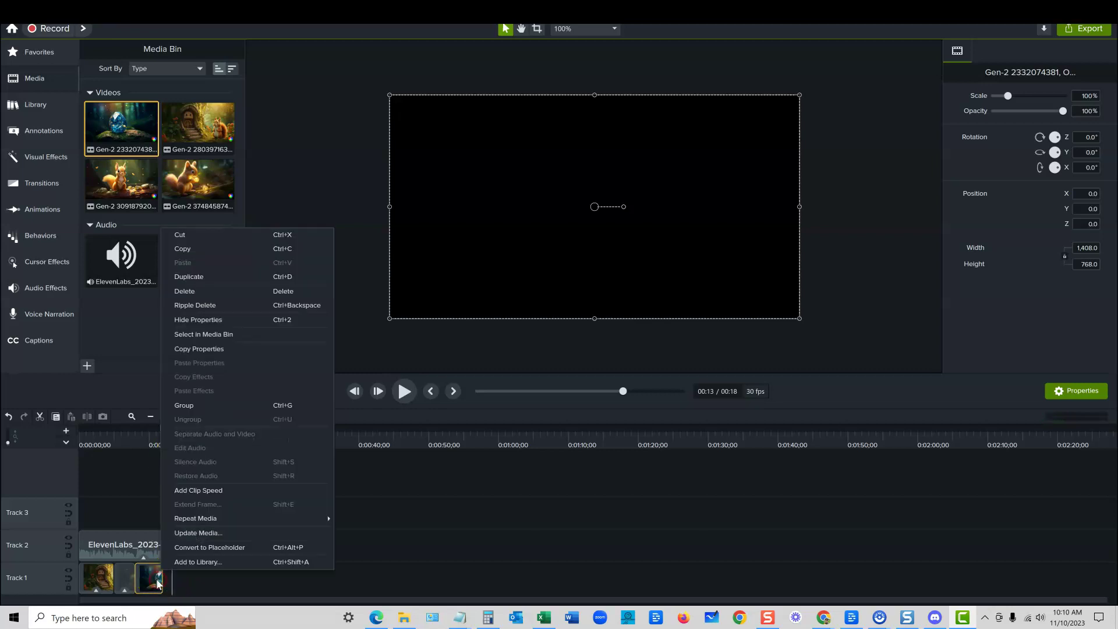
click(197, 491)
drag(162, 585, 170, 586)
click(259, 556)
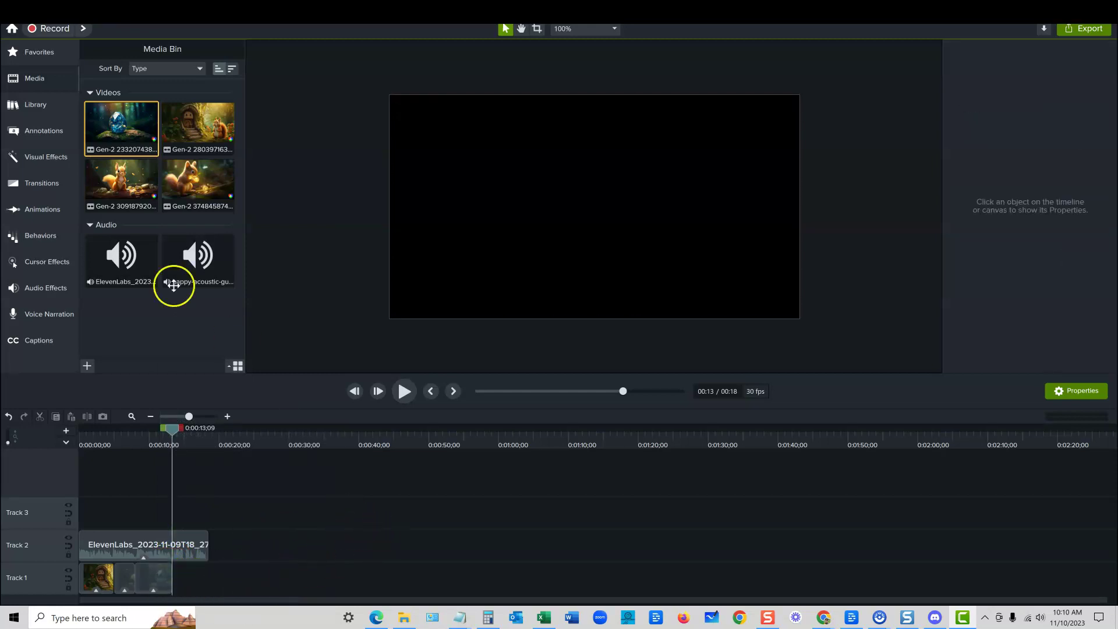
Place the clip of the squirrel holding the glowing orb fourth on Track 1 and stretch it with Clip Speed to the narration's end
drag(200, 191, 172, 584)
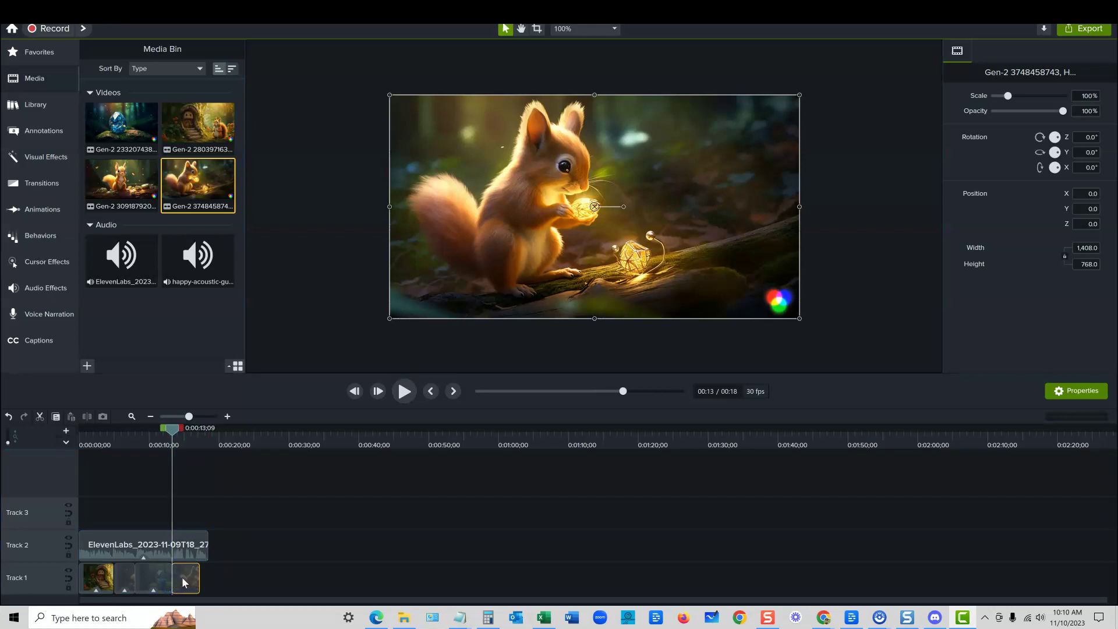
right_click(187, 576)
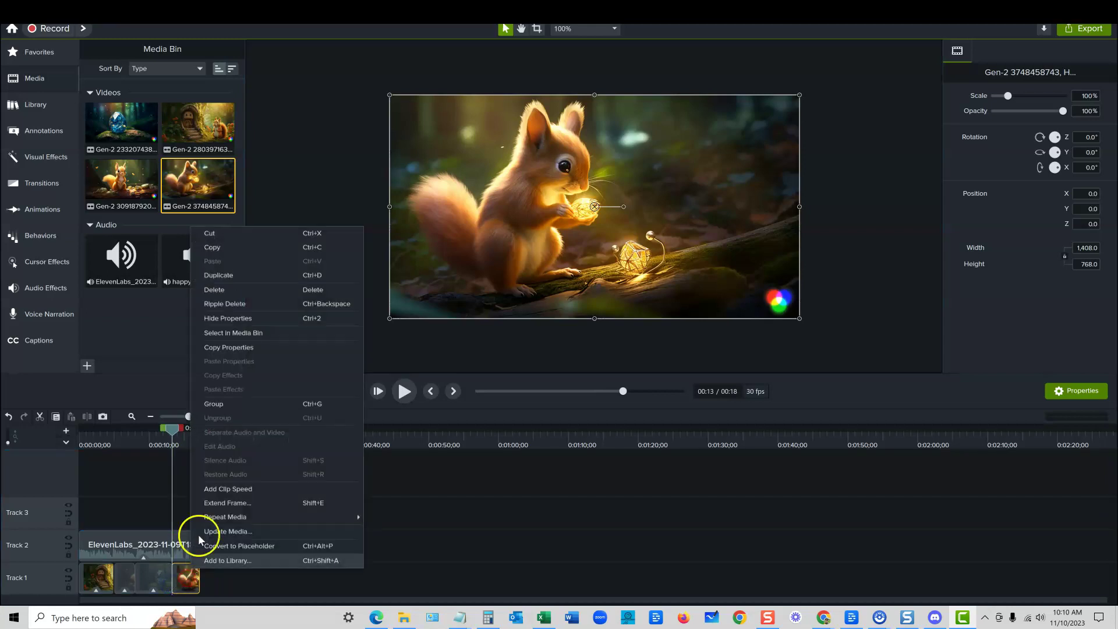
click(216, 489)
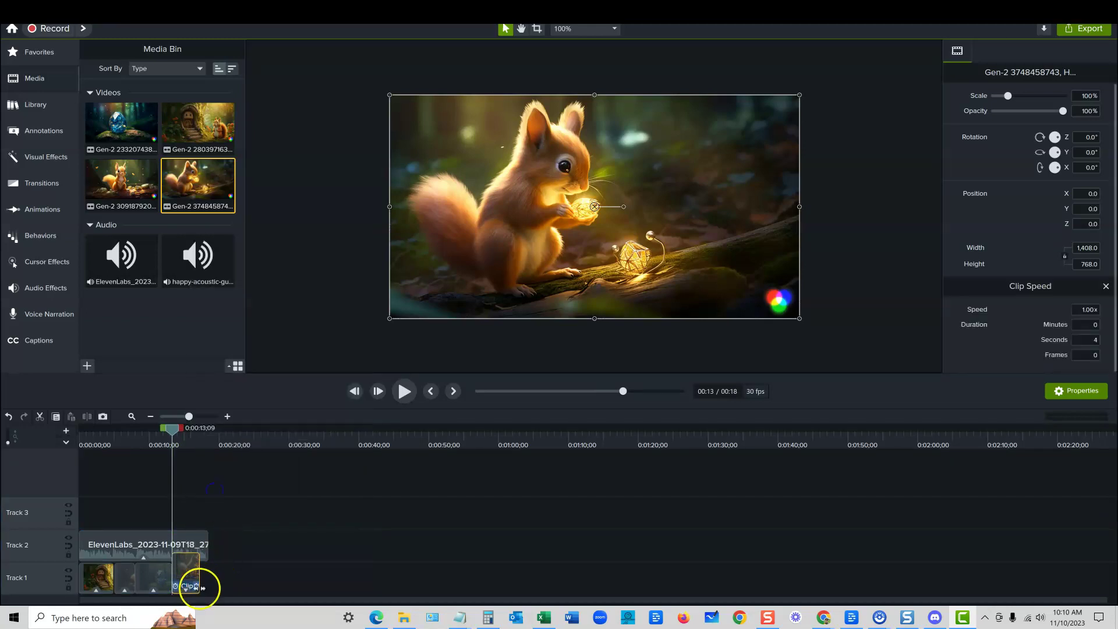
drag(200, 587, 205, 588)
click(300, 546)
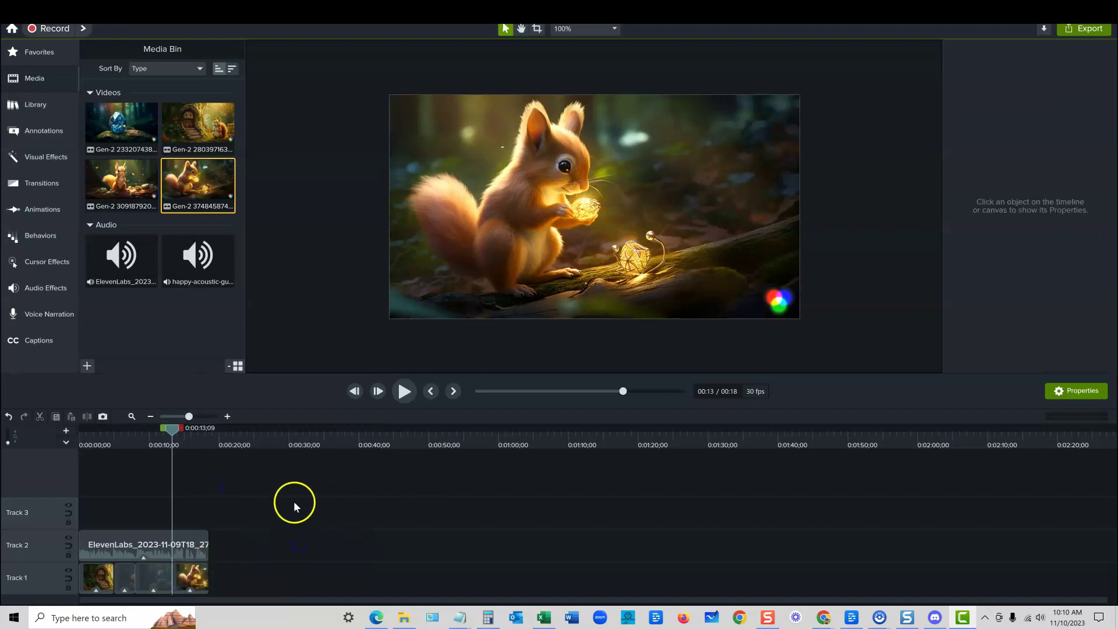
Rewind to the start, add the happy-acoustic-guitar music at the beginning of Track 3, and trim it to end with the narration
drag(172, 435, 82, 510)
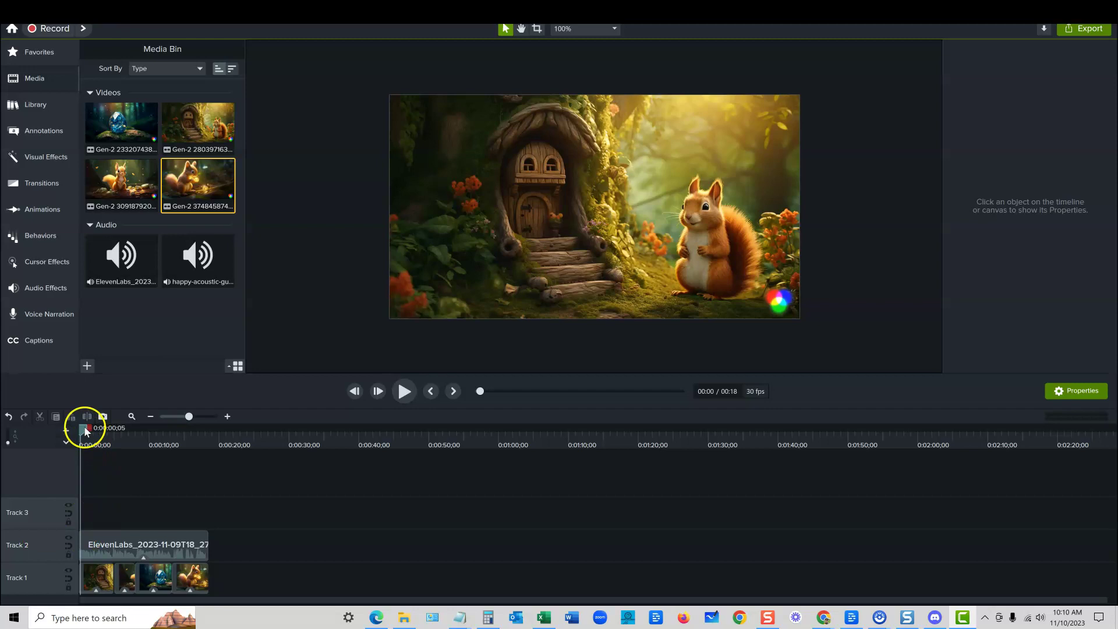
drag(84, 434, 44, 440)
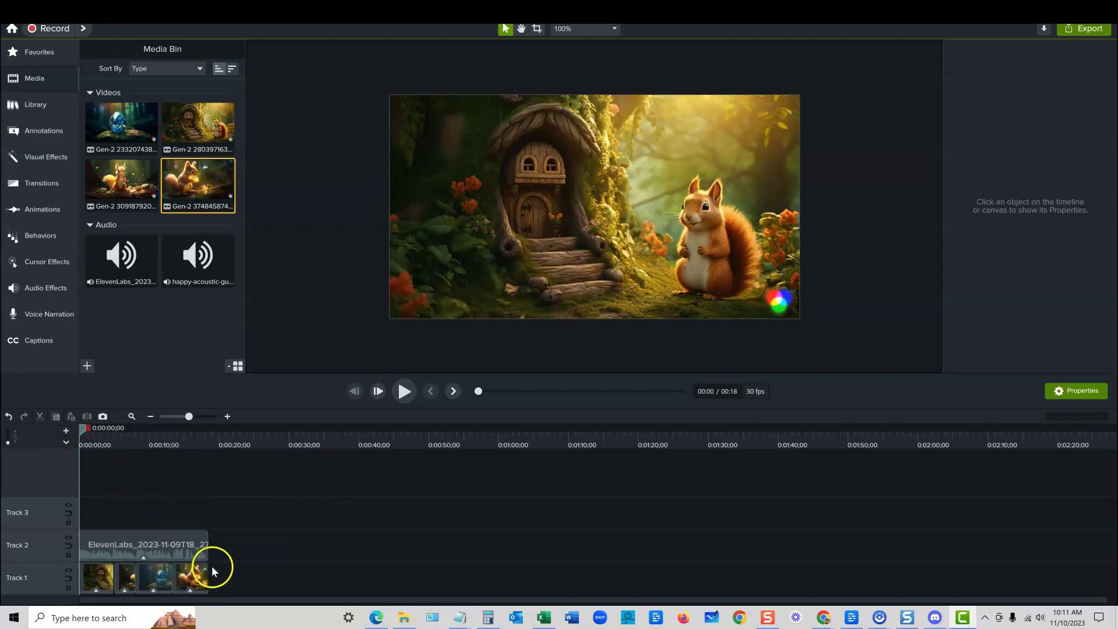
drag(84, 432, 54, 434)
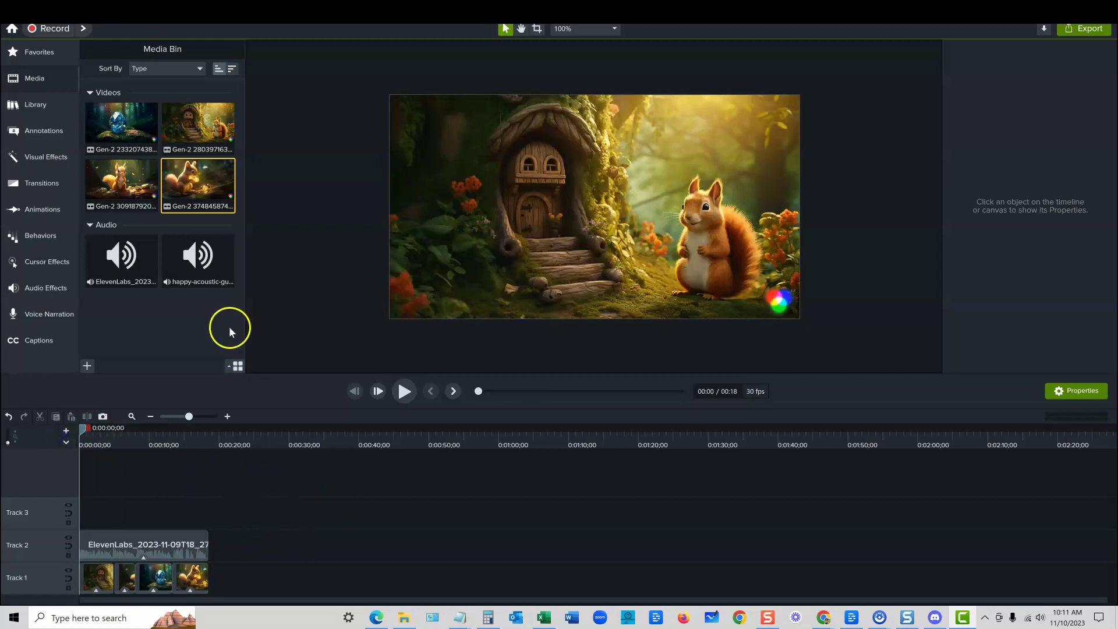
mouse_move(125, 262)
mouse_down()
mouse_move(137, 404)
mouse_move(125, 263)
mouse_up()
drag(195, 260, 68, 509)
drag(1080, 515, 206, 518)
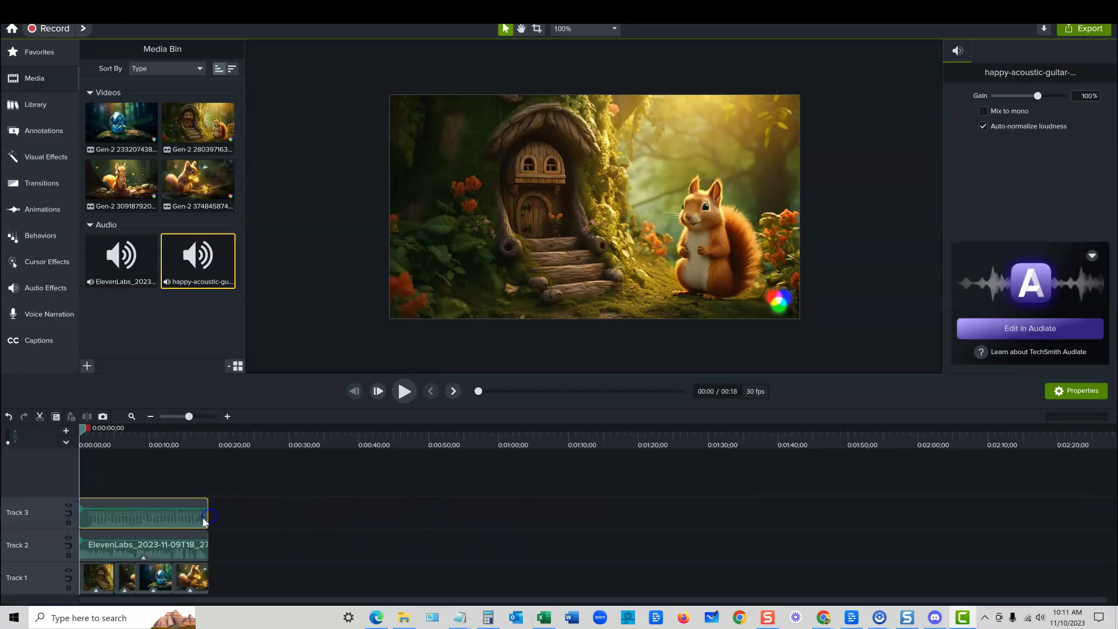
click(250, 515)
Set the gain of the background music on Track 3 to 25%
click(178, 516)
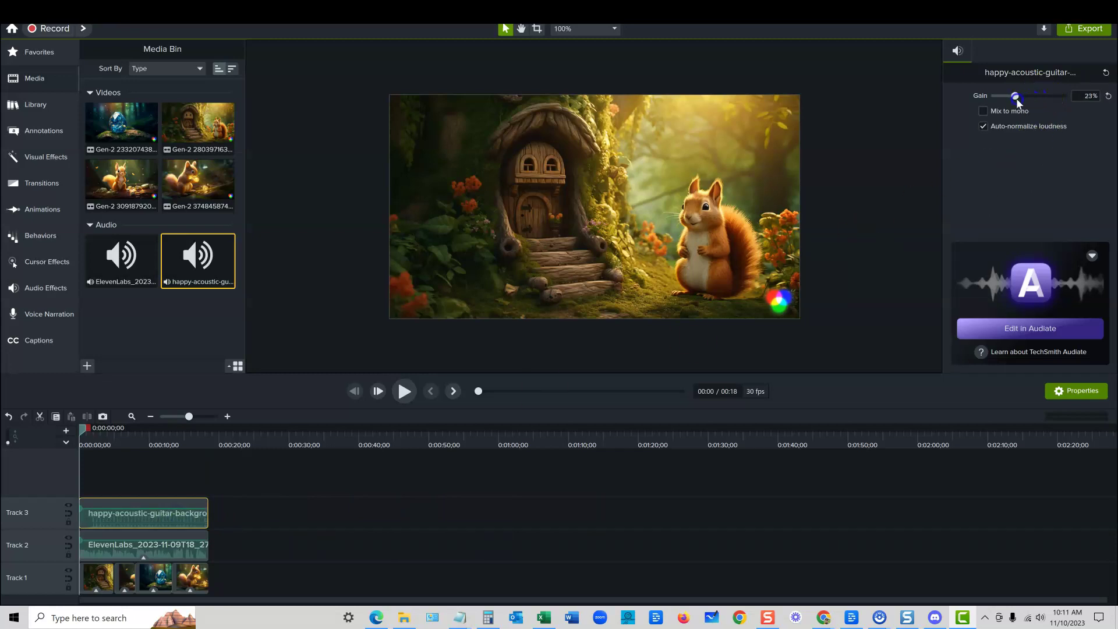
drag(1015, 97, 1018, 101)
text(25)
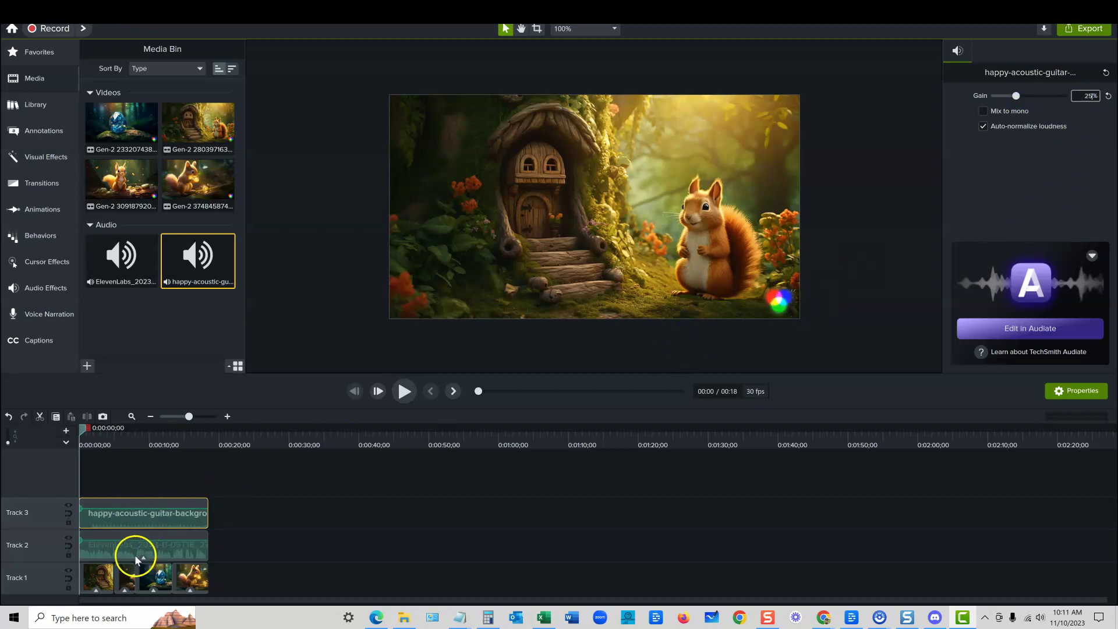
Play the whole timeline to check the music level against the narration, and scrub through the ending around 17;22
click(405, 396)
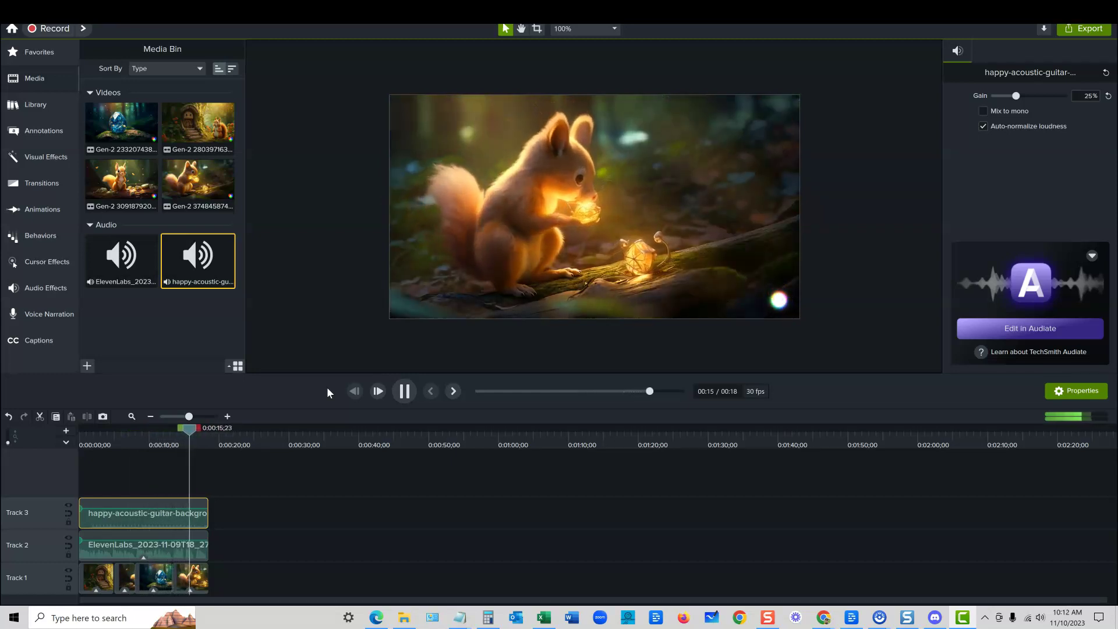
click(404, 389)
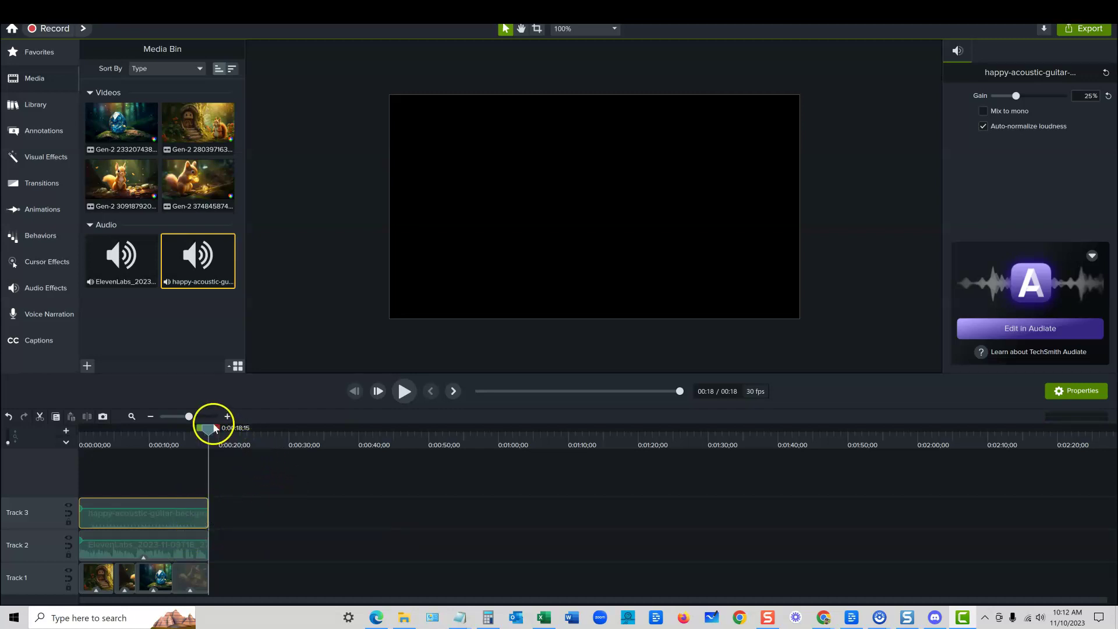
drag(211, 432, 104, 441)
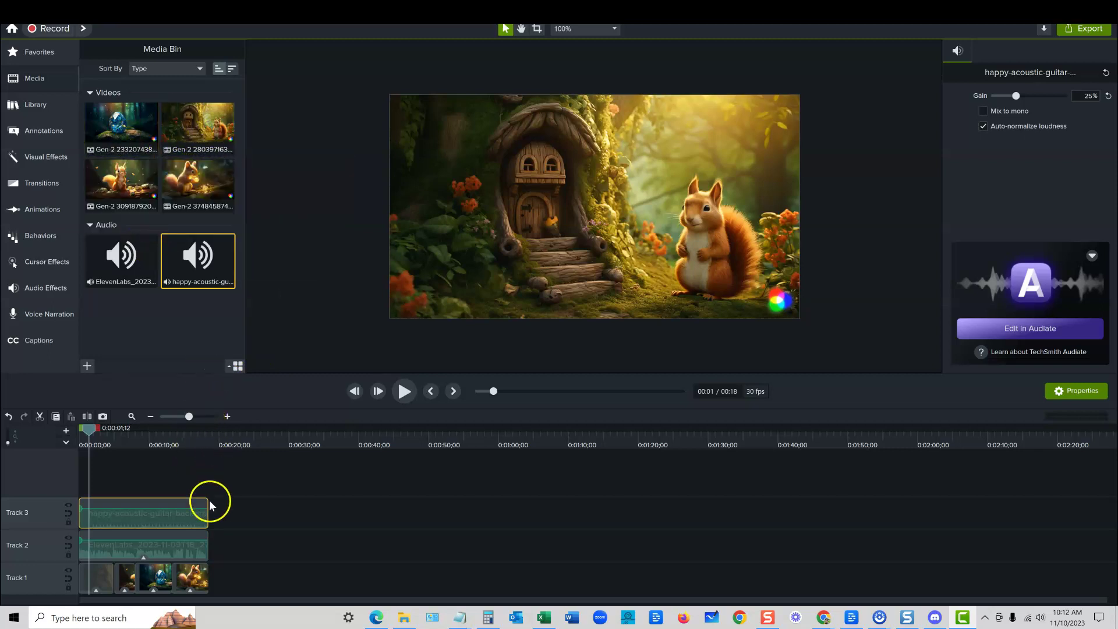
drag(95, 428, 213, 430)
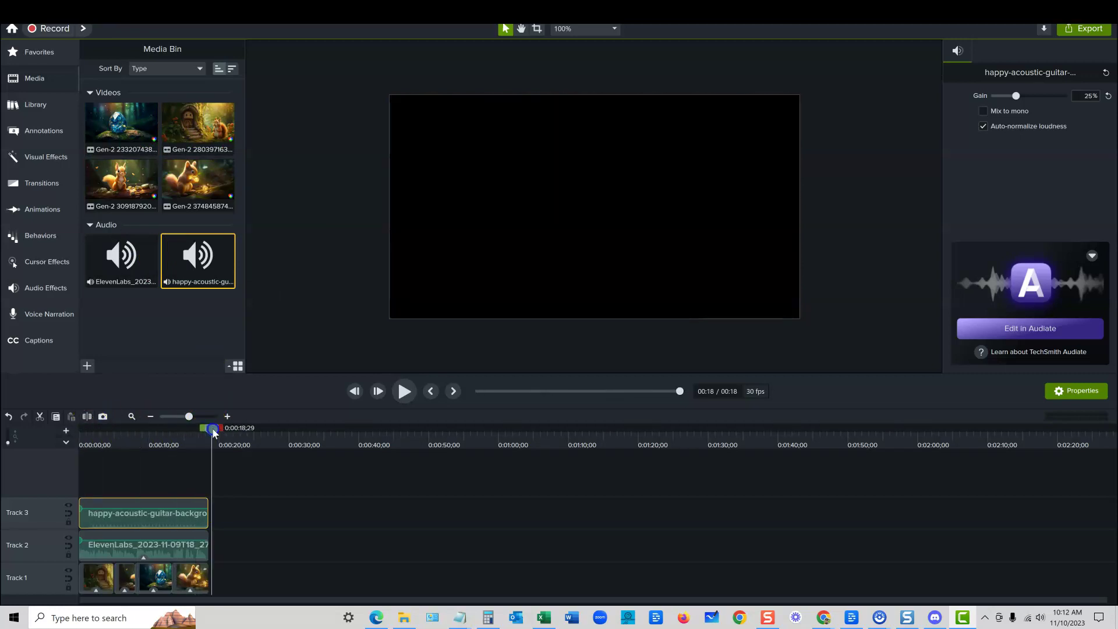
click(280, 479)
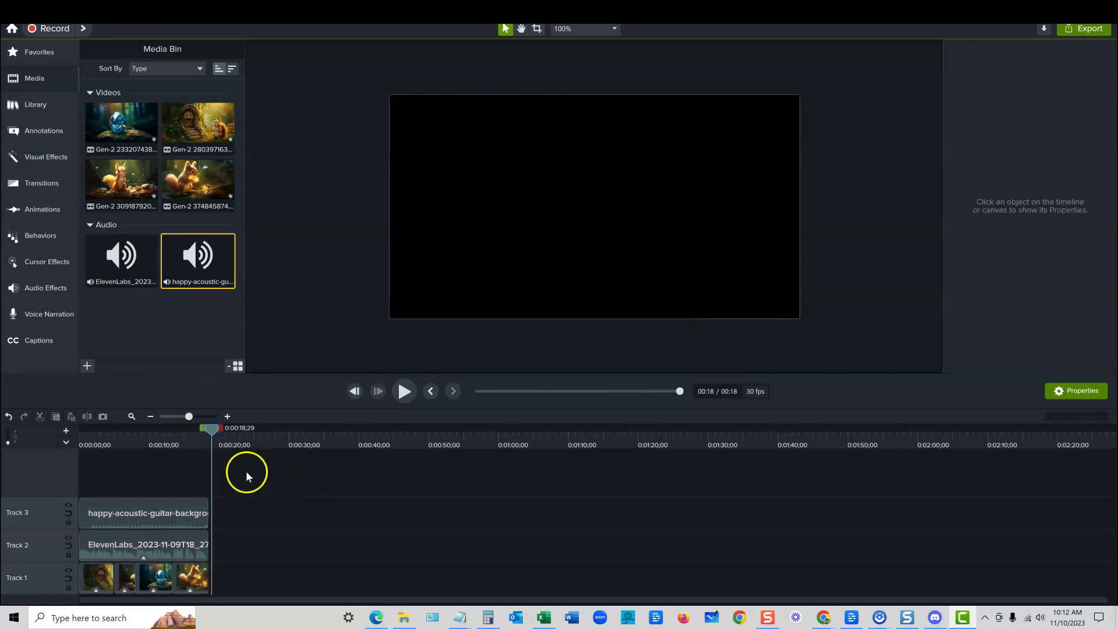
mouse_move(213, 430)
mouse_down()
mouse_move(75, 432)
mouse_move(215, 437)
mouse_move(197, 433)
mouse_up()
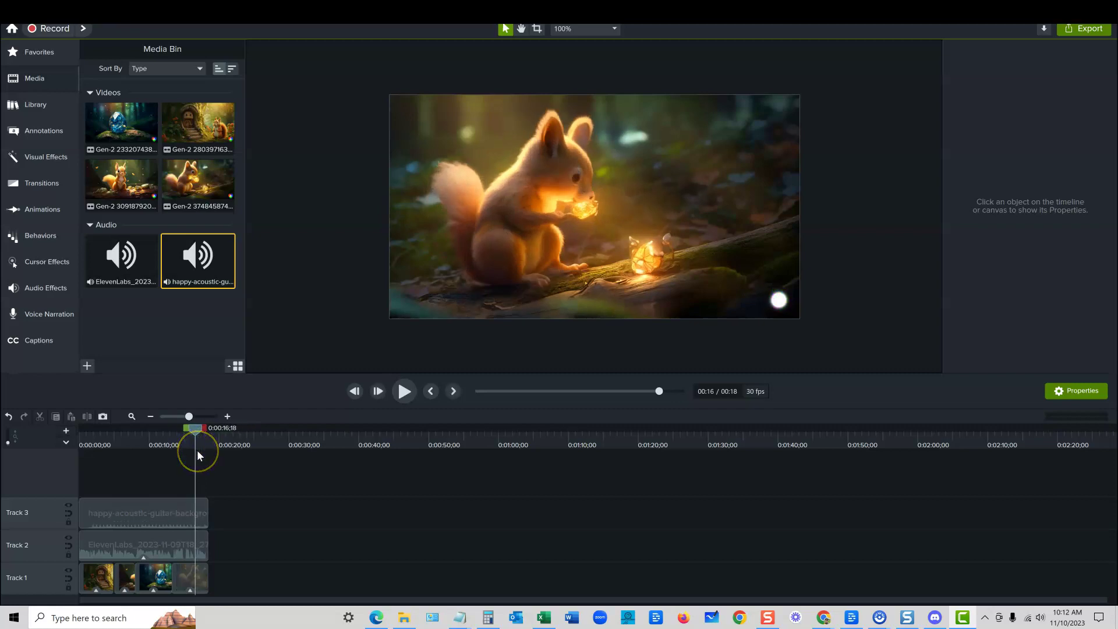
click(194, 429)
mouse_move(195, 436)
mouse_down()
mouse_move(139, 437)
mouse_move(204, 441)
mouse_up()
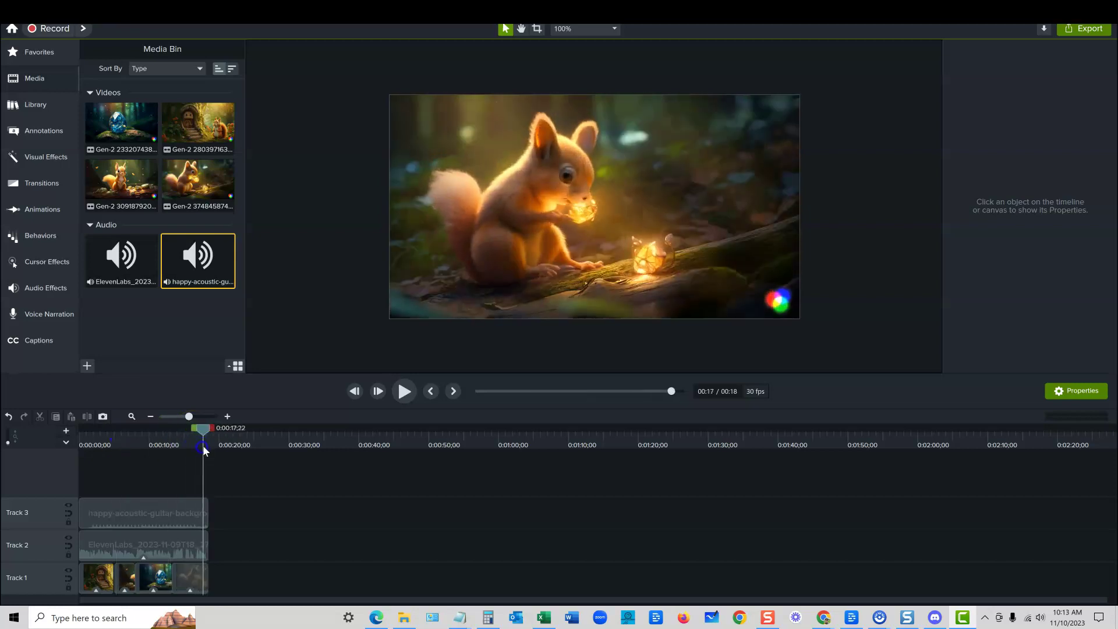
Add transitions between the Track 1 clips: Flare 2 at the first cut, Color Burn at the second and Glow at the third
click(42, 183)
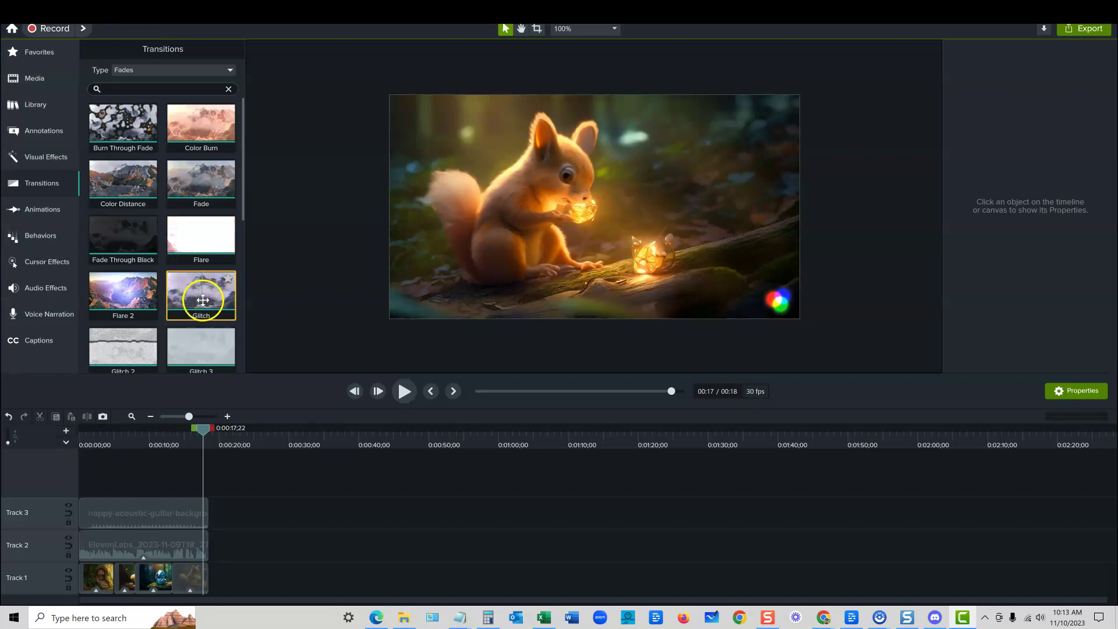
drag(142, 301, 115, 584)
scroll(169, 295, down, 1)
scroll(171, 245, up, 1)
mouse_move(215, 130)
mouse_down()
mouse_move(195, 452)
mouse_move(140, 574)
mouse_up()
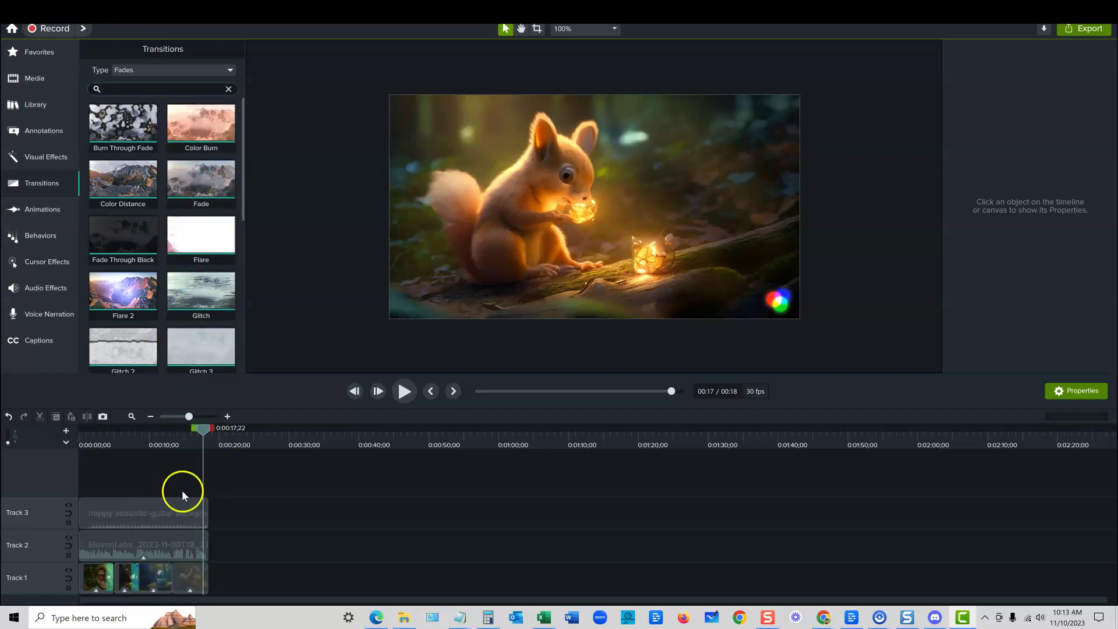
scroll(158, 250, down, 1)
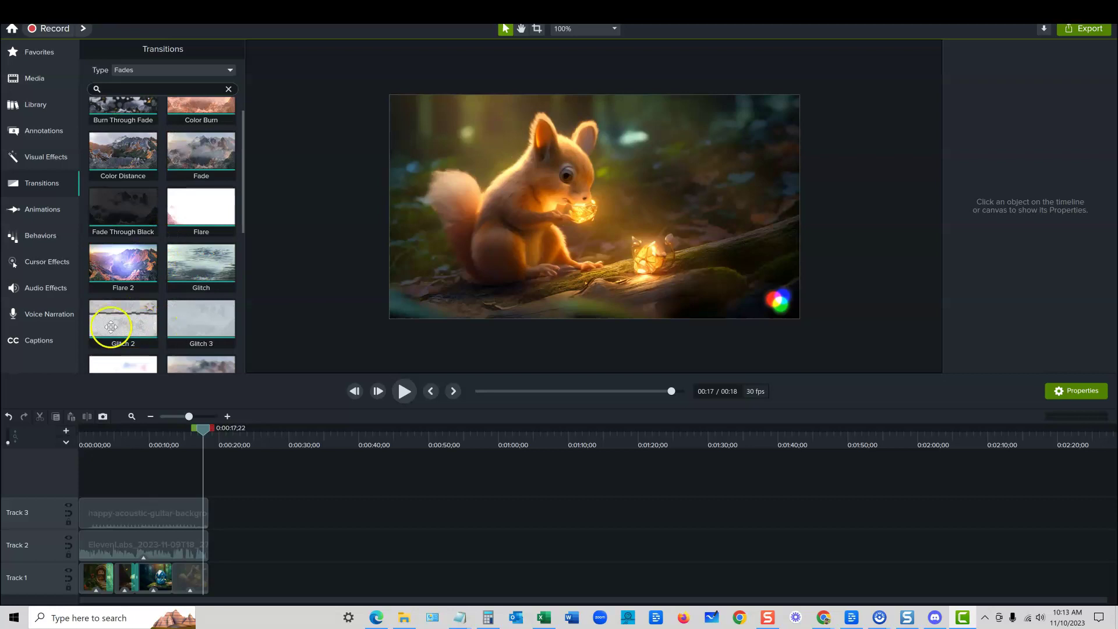
scroll(124, 319, down, 1)
drag(126, 319, 169, 577)
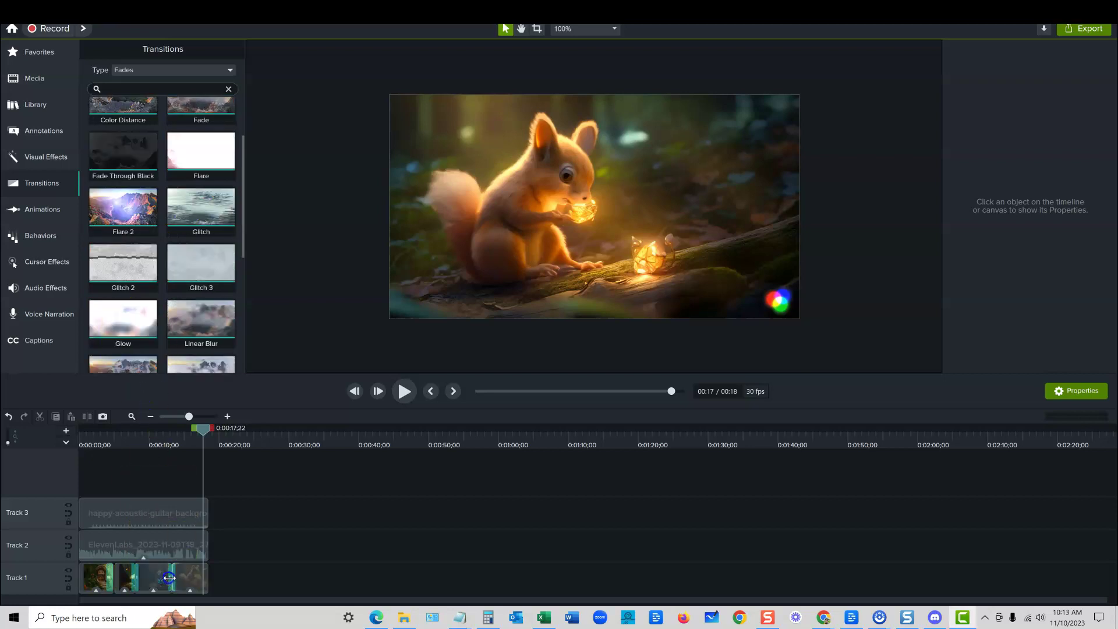
Play the timeline from near the start and scrub around the last cut to check the transitions between clips
drag(200, 430, 100, 451)
click(405, 392)
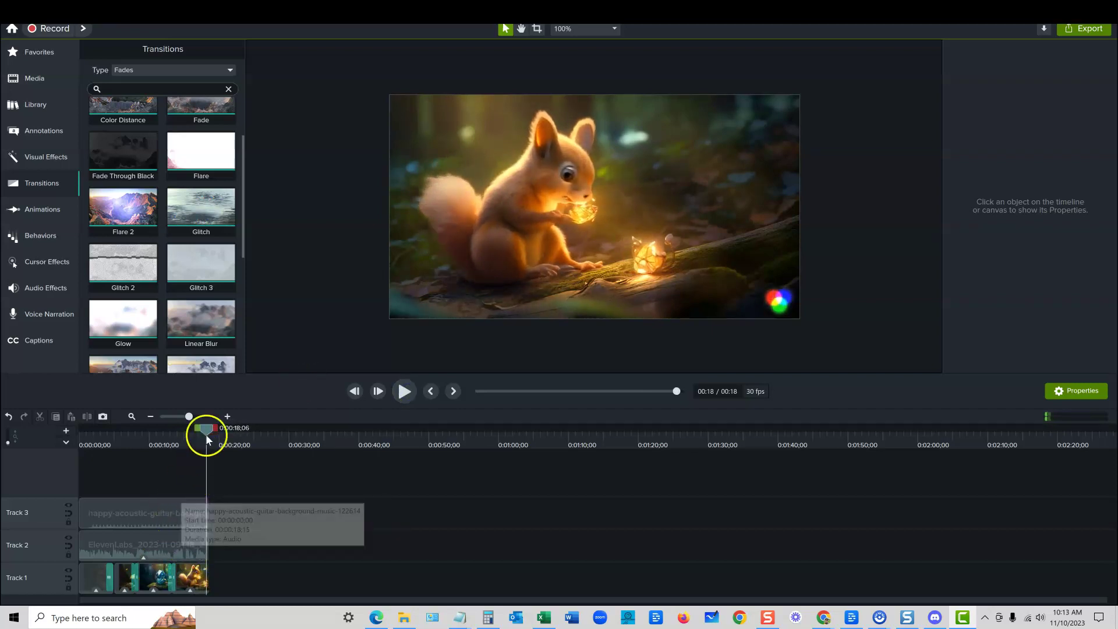
drag(201, 428, 173, 435)
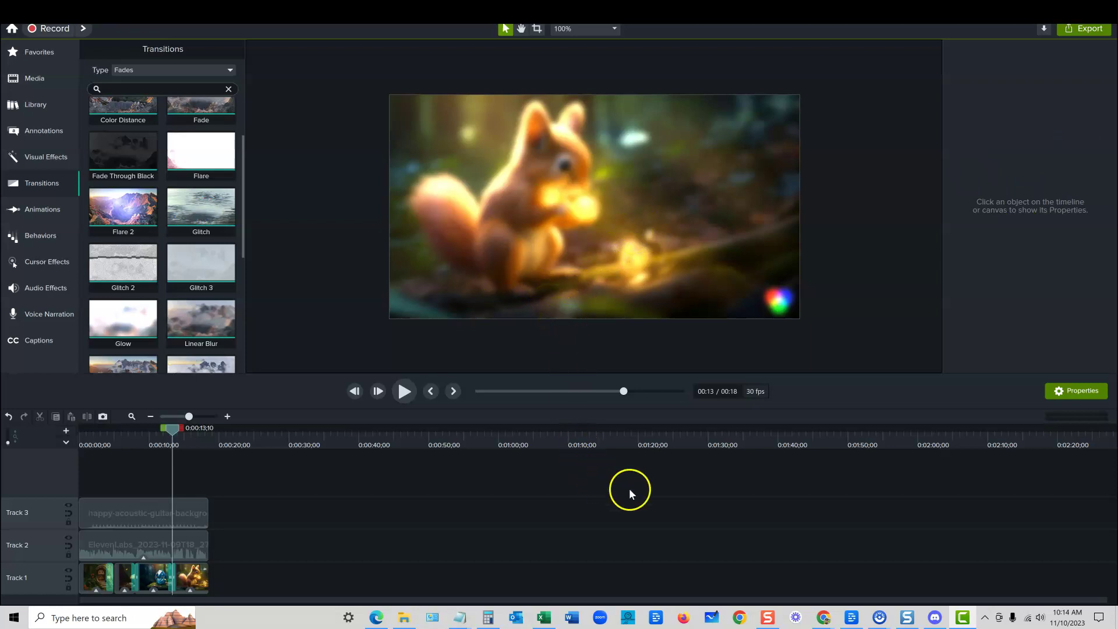
drag(182, 432, 207, 502)
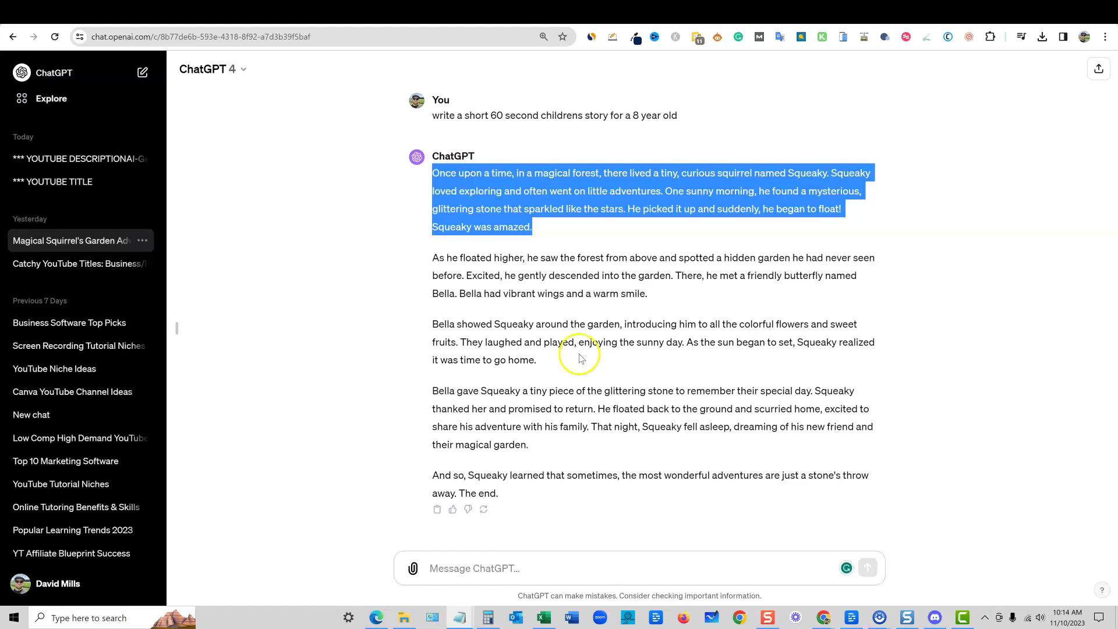
Switch to the ChatGPT story in the browser and highlight its paragraphs to review the text for the full video
drag(441, 263, 709, 472)
click(704, 421)
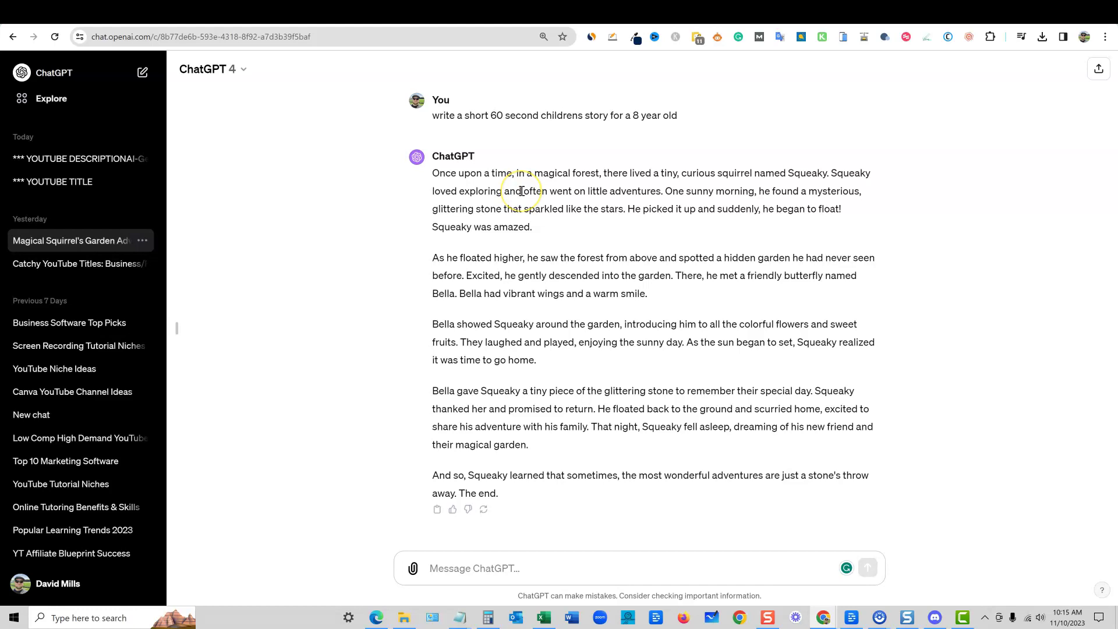
click(499, 177)
drag(499, 178, 633, 452)
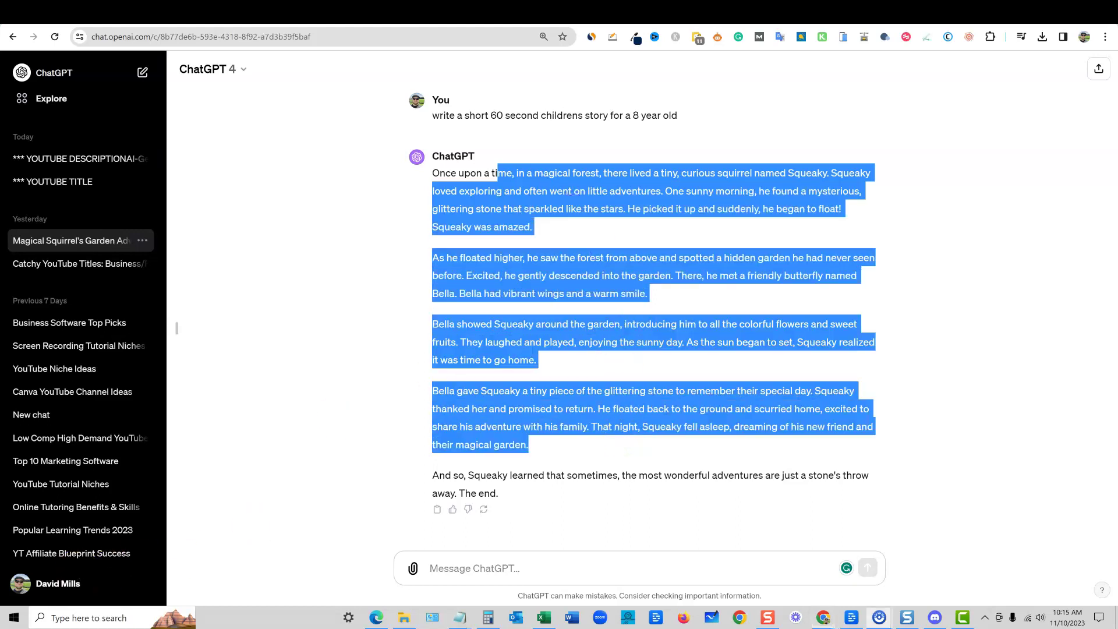